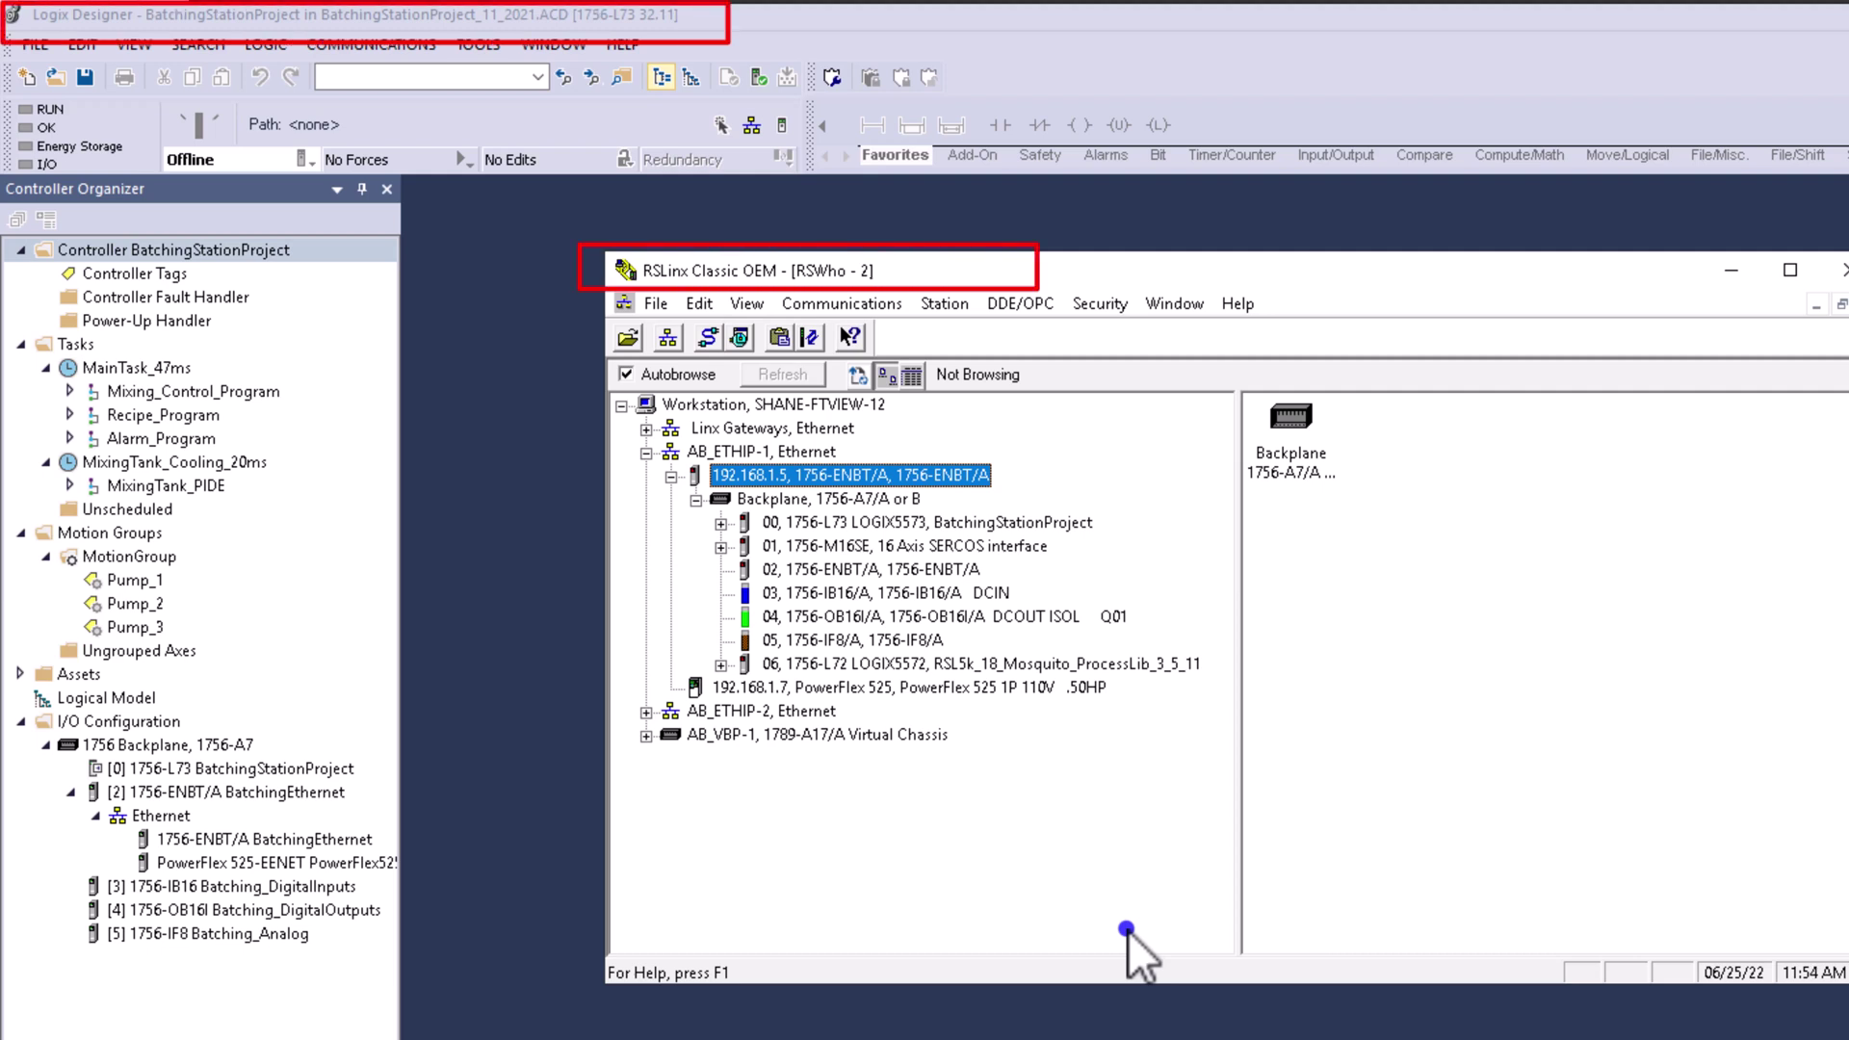
Step: In RSWho, list the AB_ETHIP-1 nodes 192.168.1.5 and 192.168.1.7, briefly expanding AB_VBP-1
{"action": "left_click", "coordinate": [750, 453]}
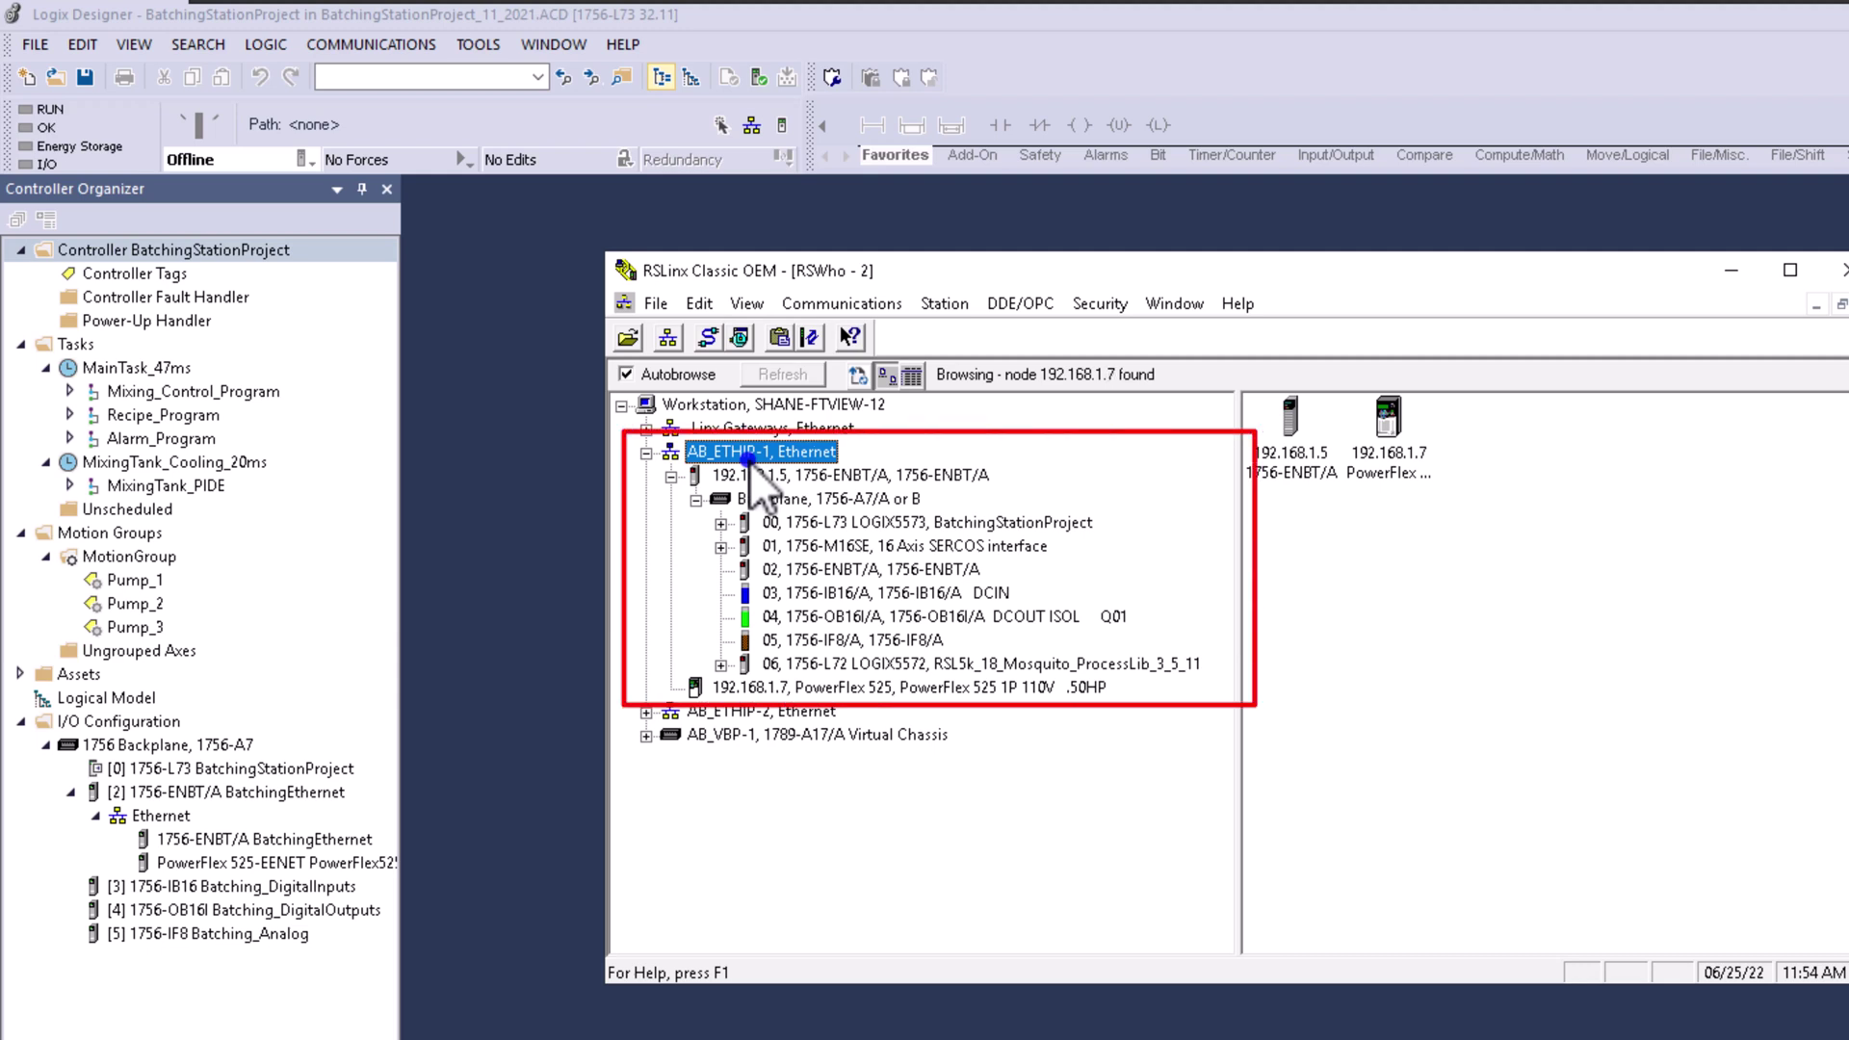
{"action": "left_click", "coordinate": [651, 736]}
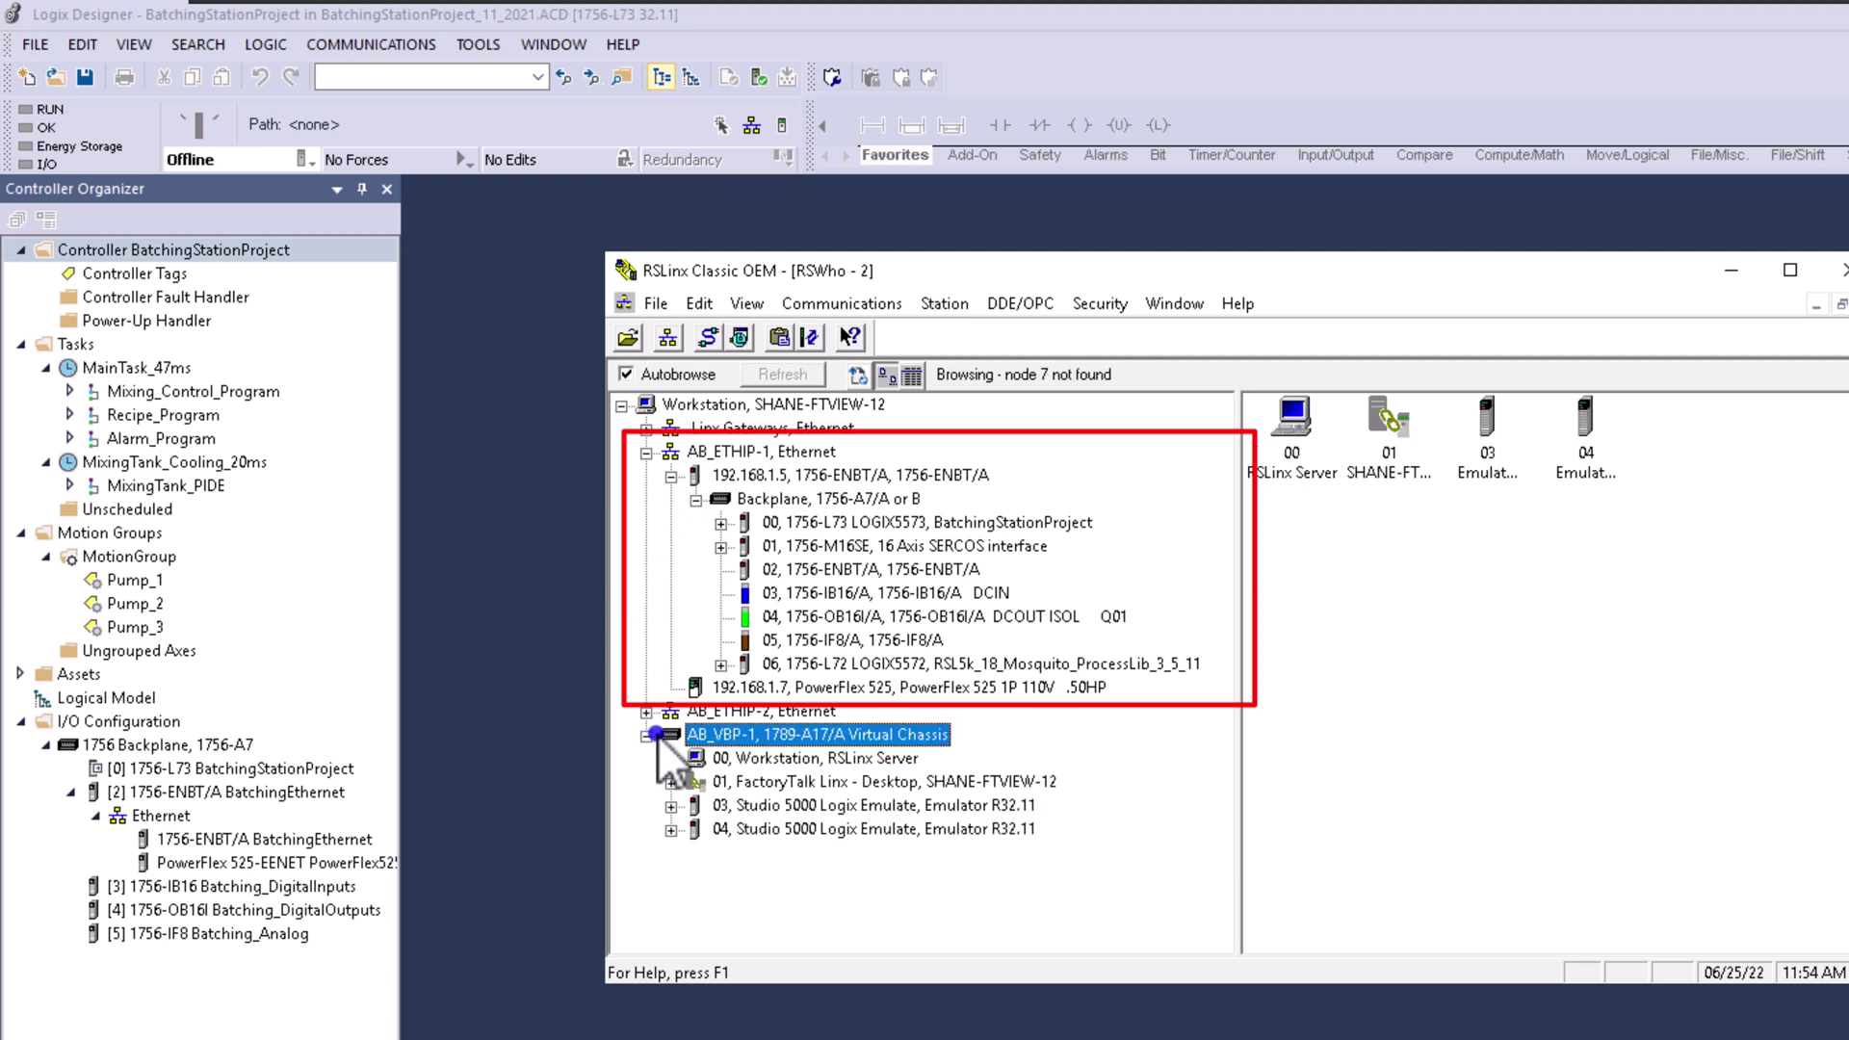
{"action": "left_click", "coordinate": [647, 734]}
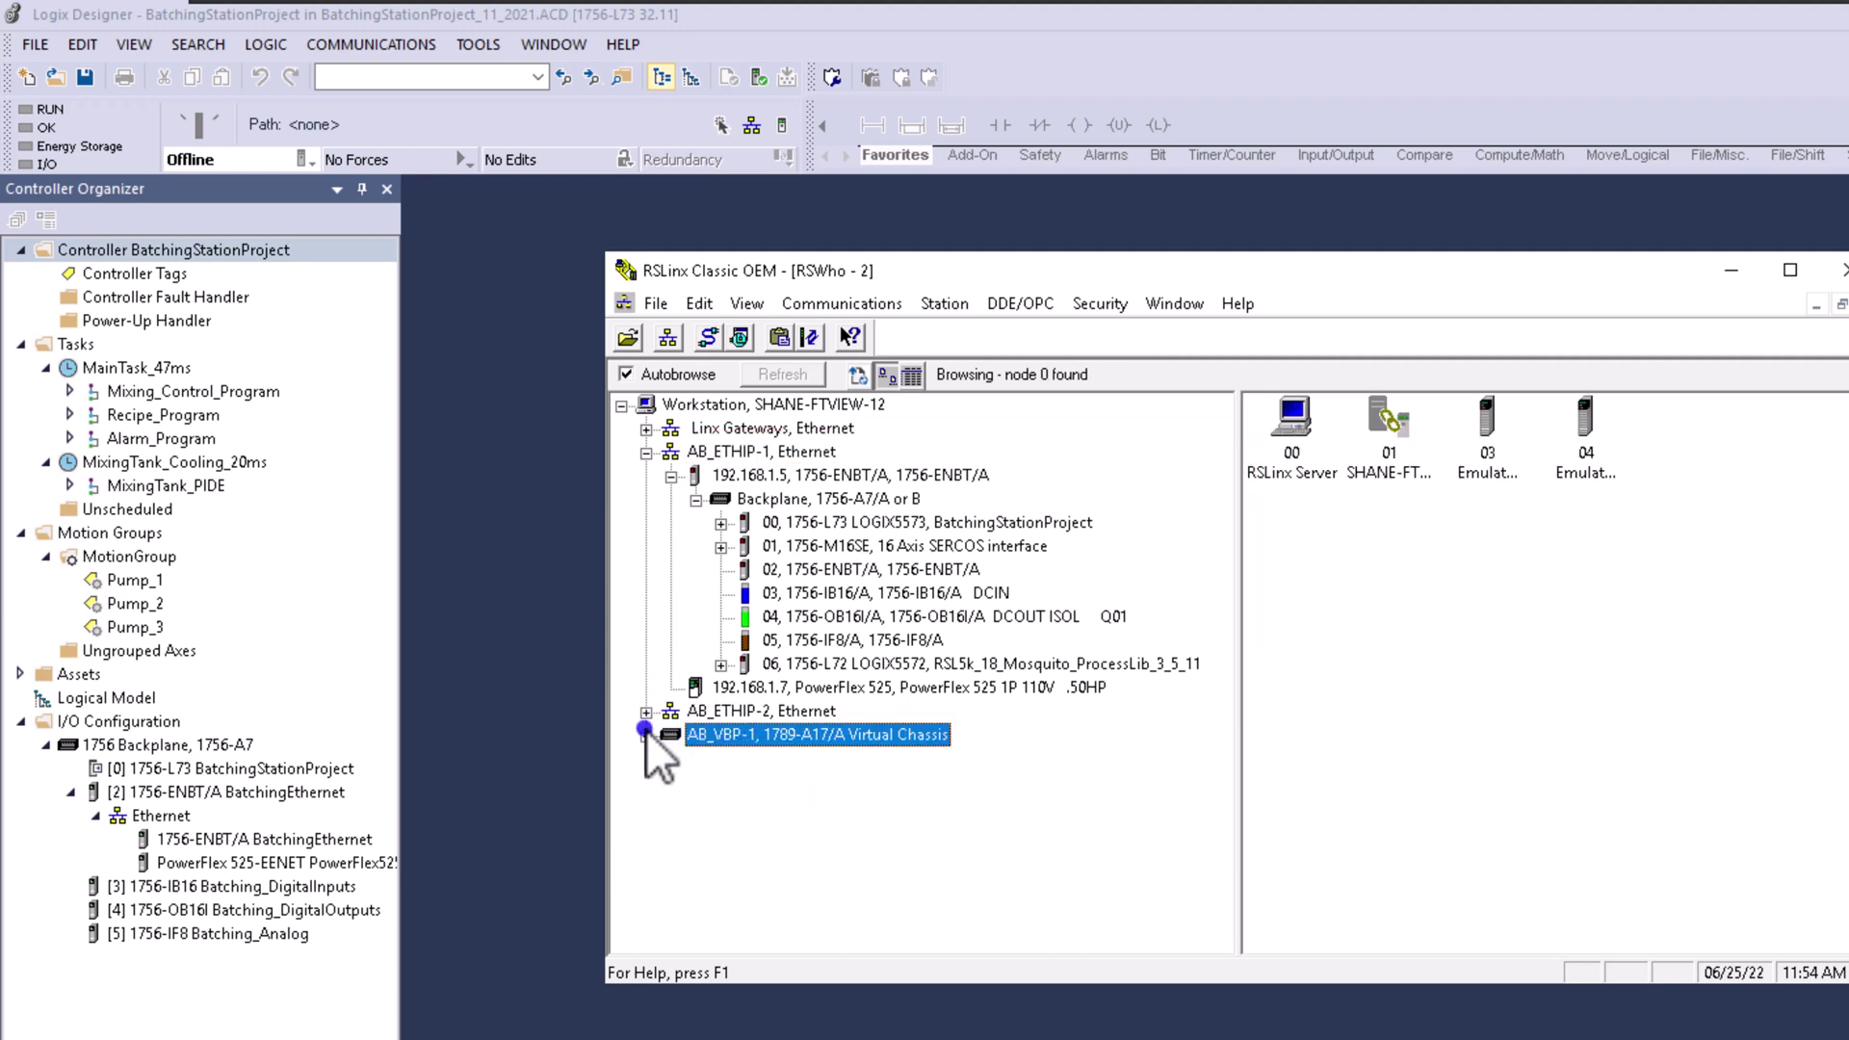
{"action": "left_click_drag", "start_coordinate": [942, 274], "coordinate": [934, 274]}
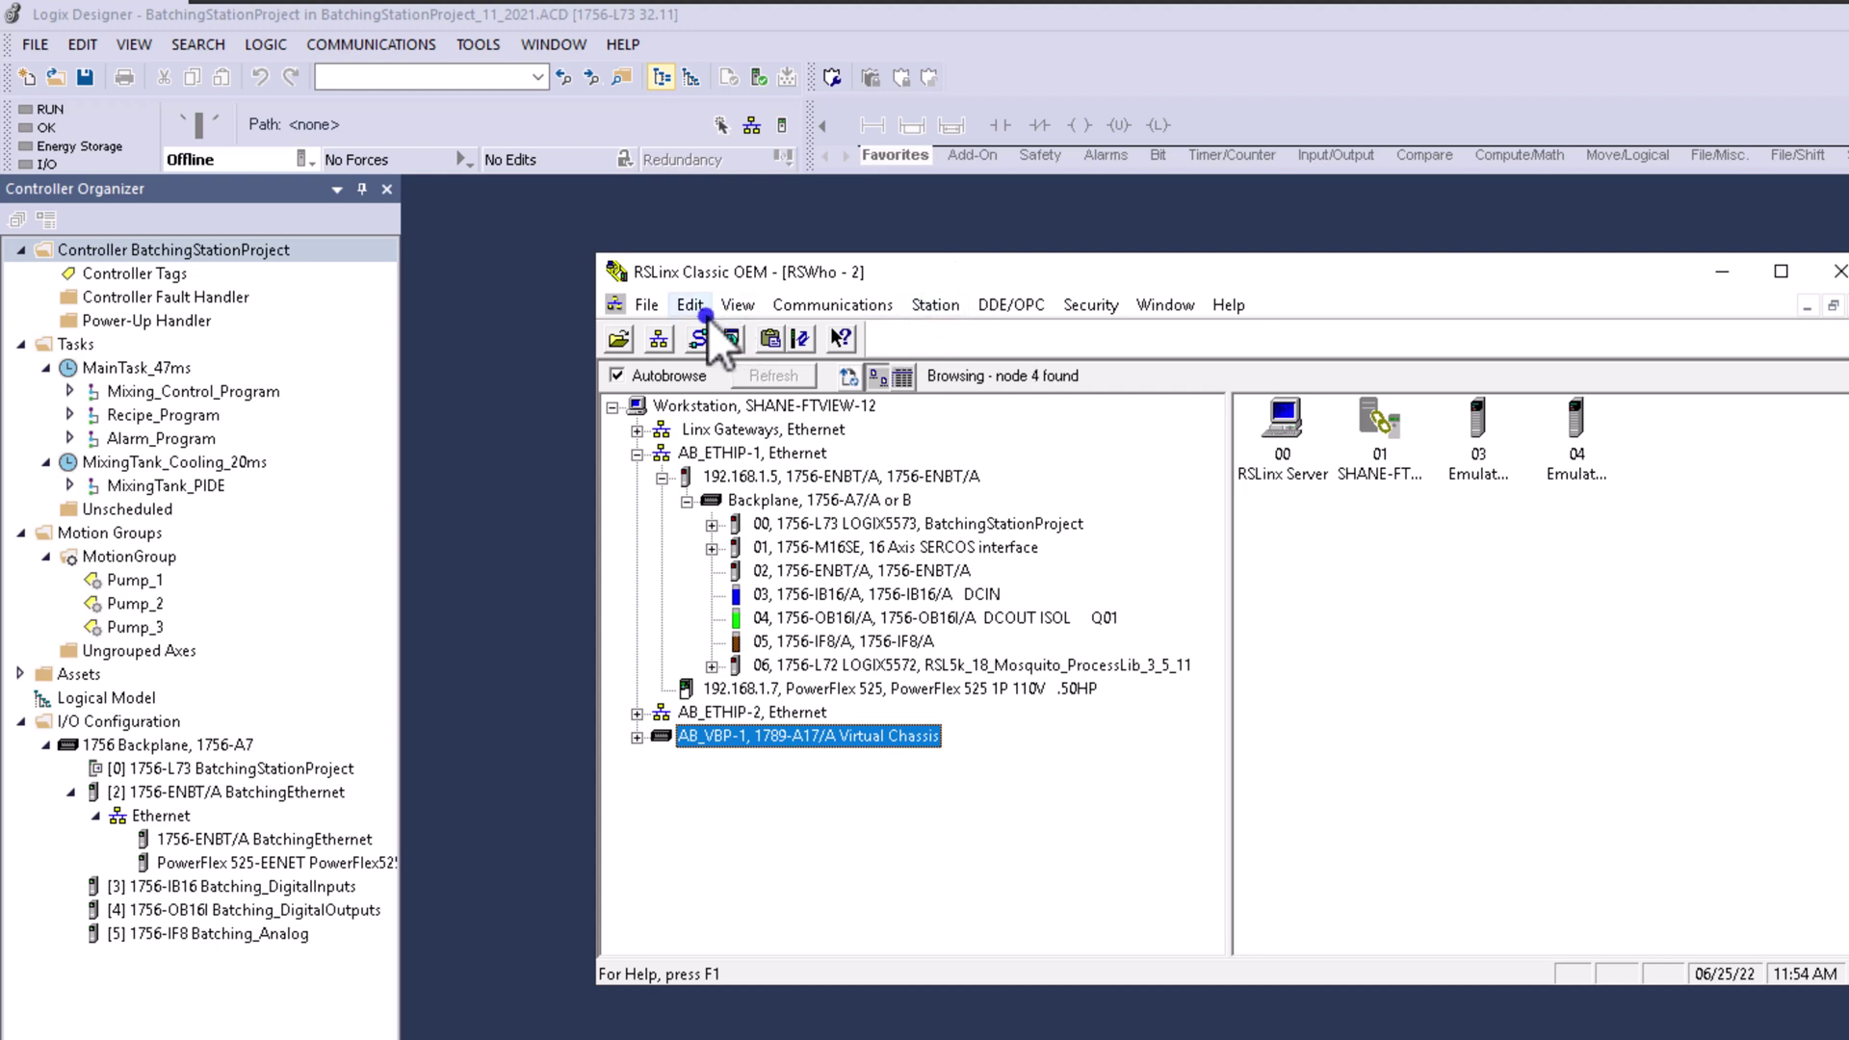
Step: Refresh the AB_ETHIP-1 browse with Autobrowse turned off and back on, then minimize RSLinx
{"action": "left_click", "coordinate": [709, 447]}
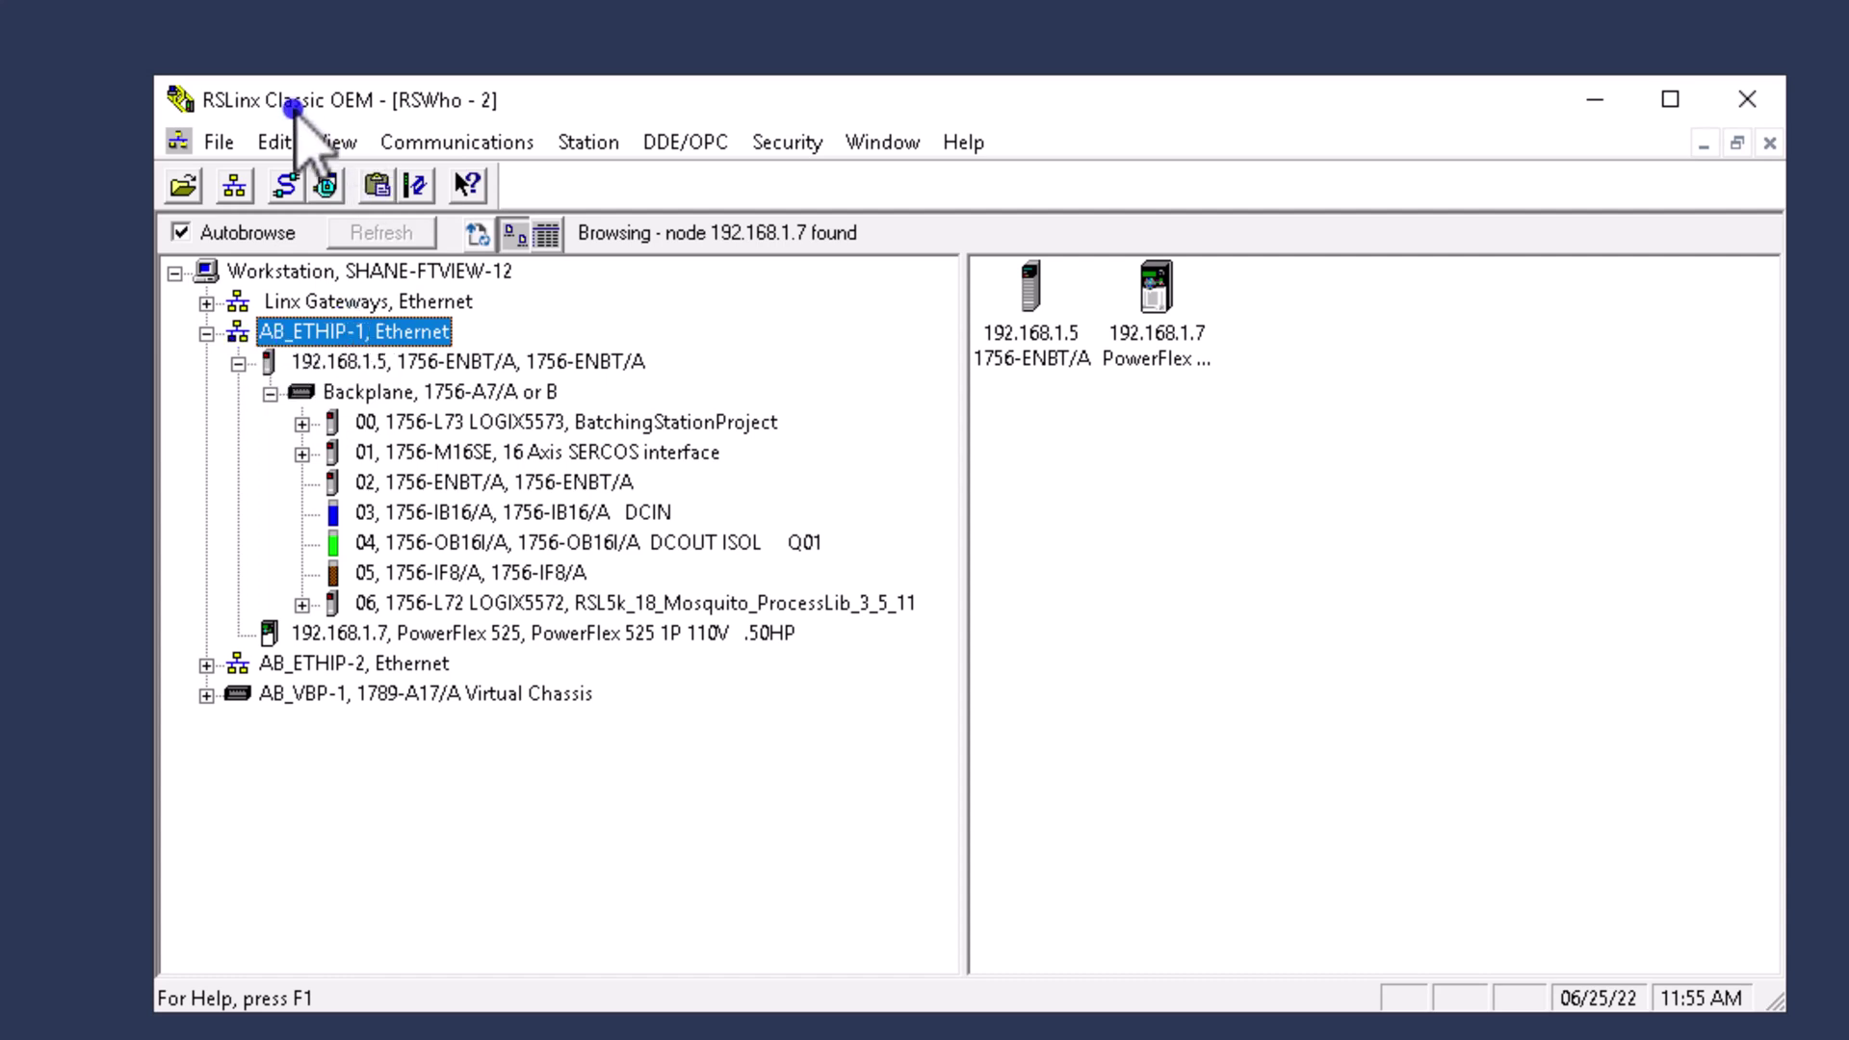
{"action": "right_click", "coordinate": [267, 333]}
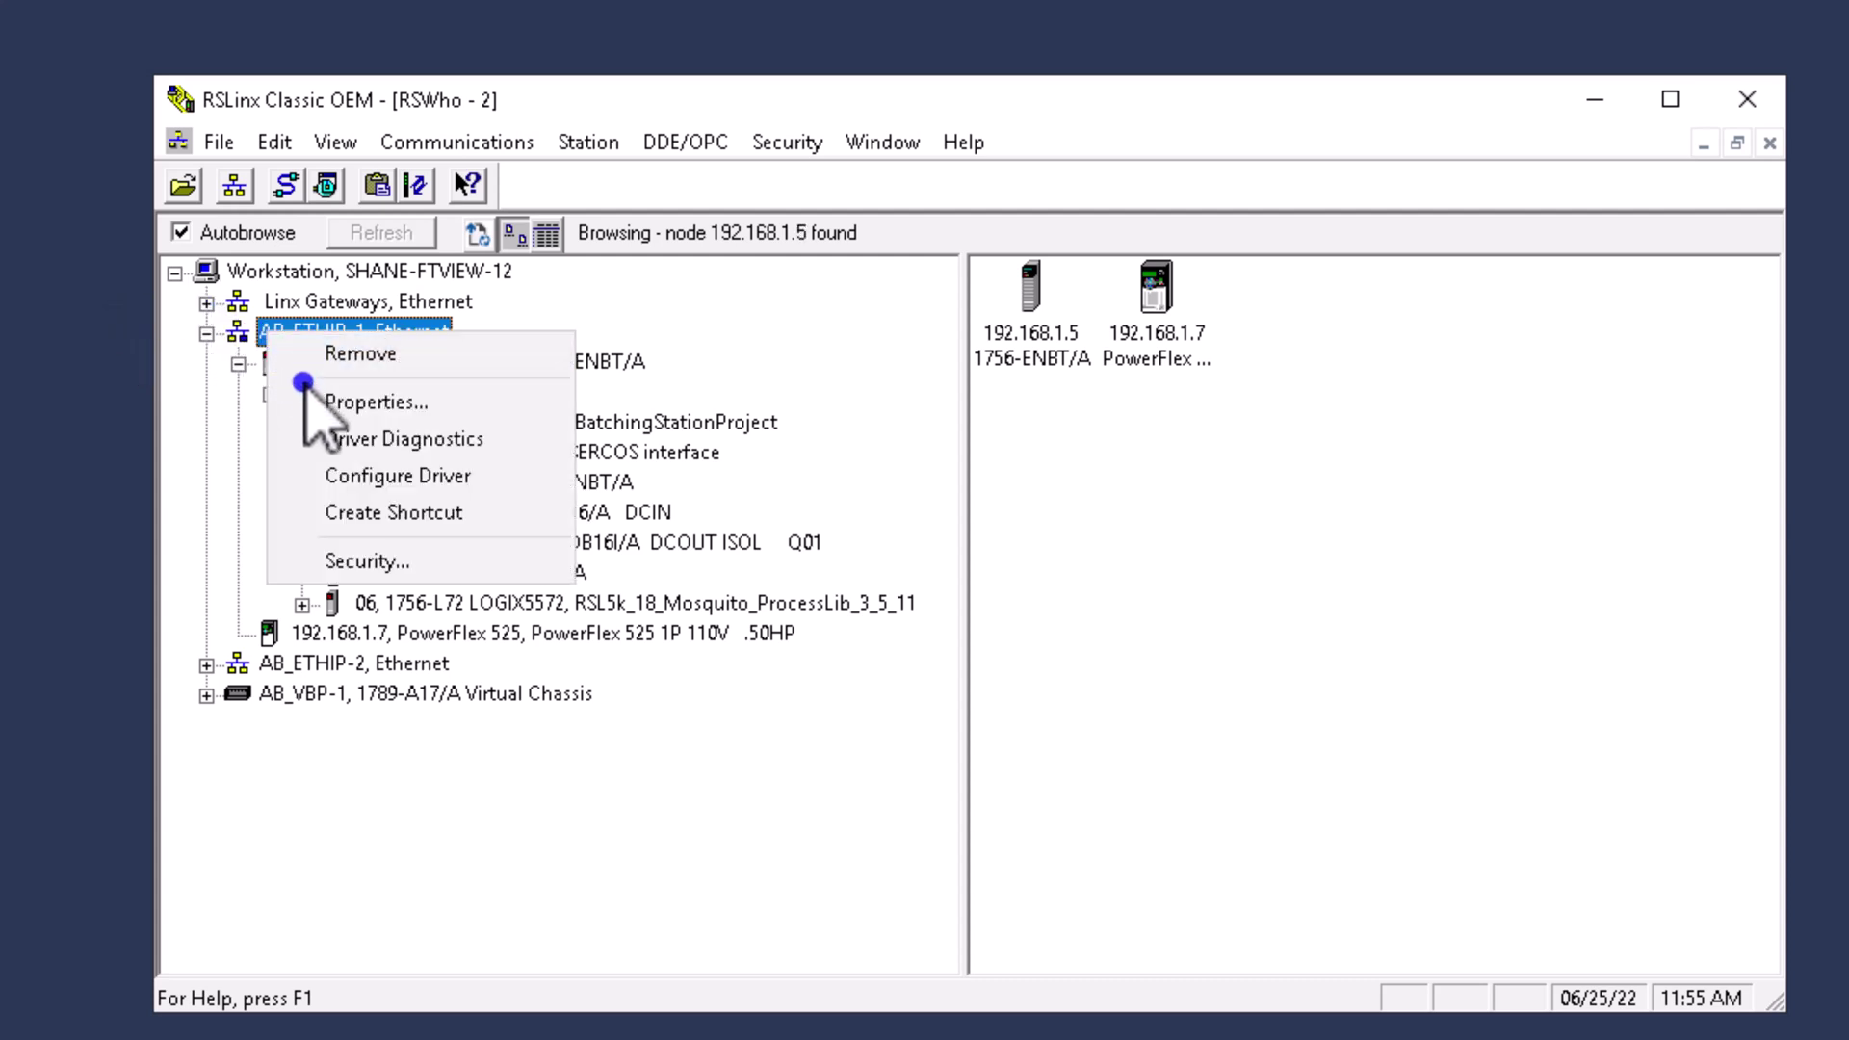
{"action": "left_click", "coordinate": [183, 236]}
{"action": "left_click", "coordinate": [353, 235]}
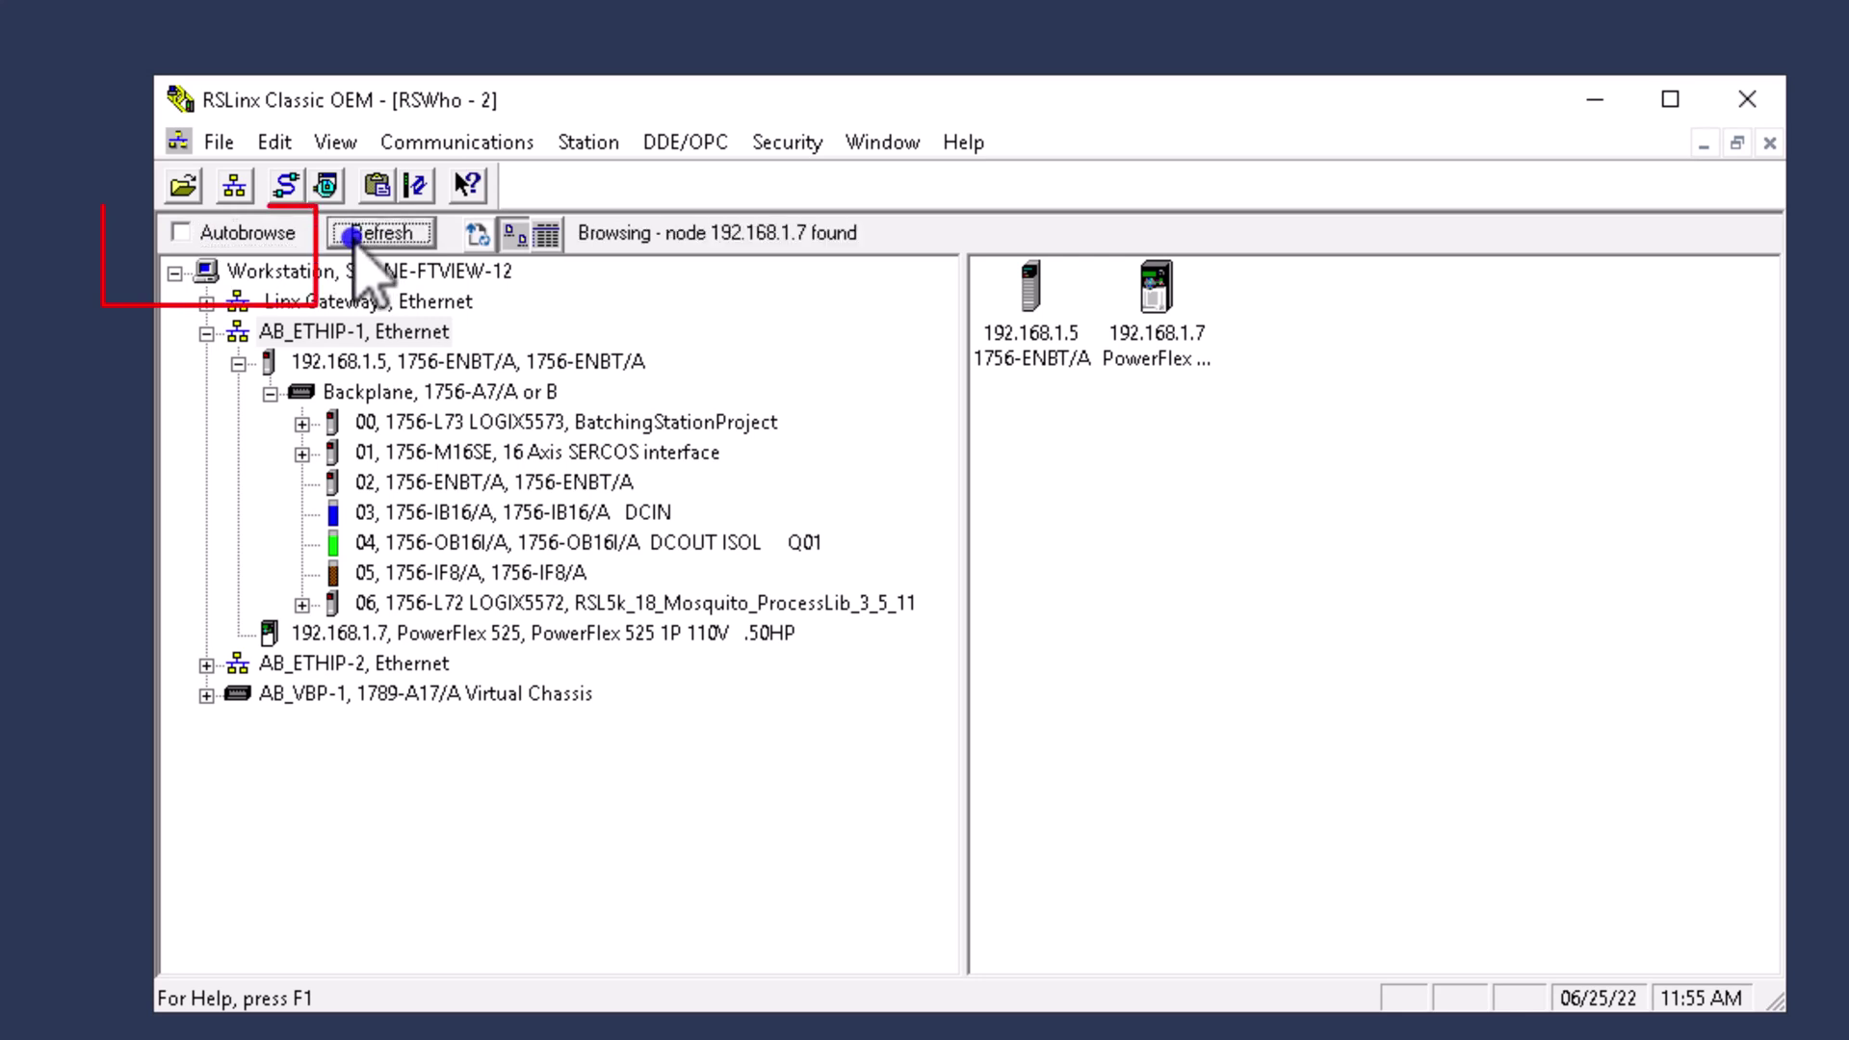
{"action": "left_click", "coordinate": [181, 233]}
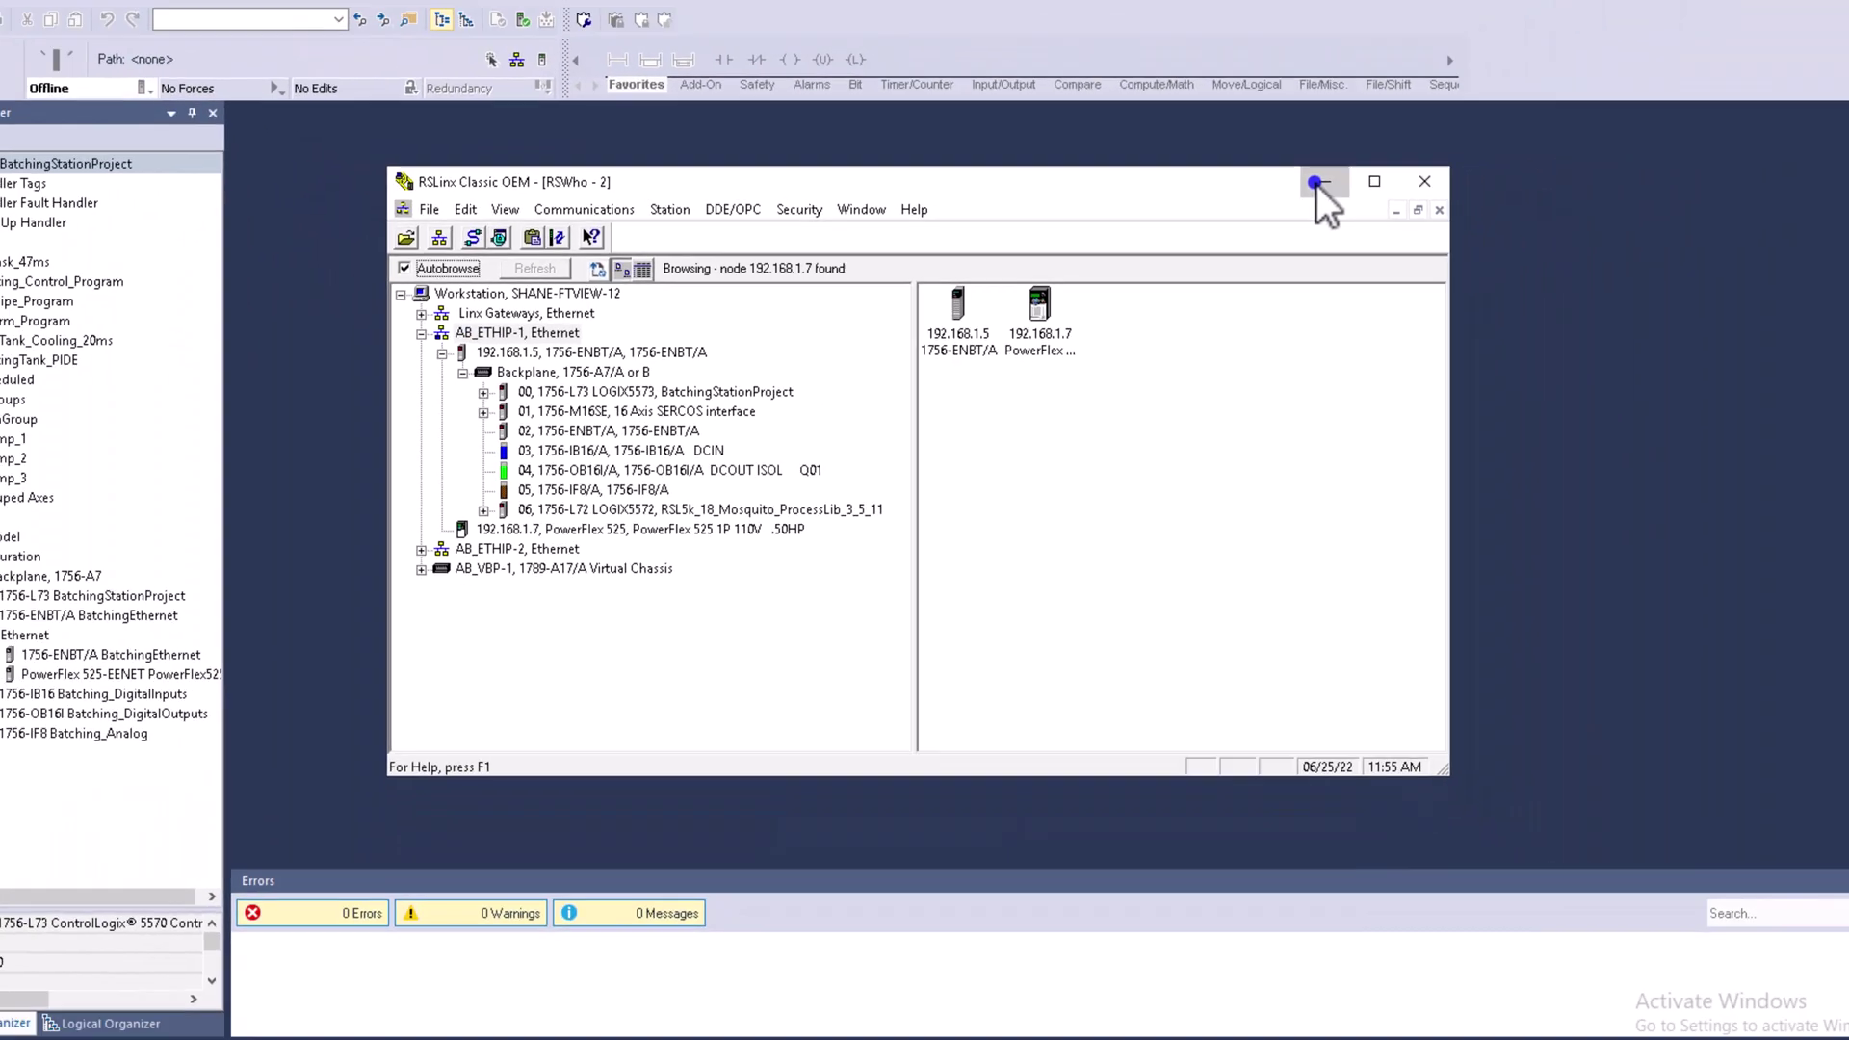
{"action": "left_click", "coordinate": [1554, 102]}
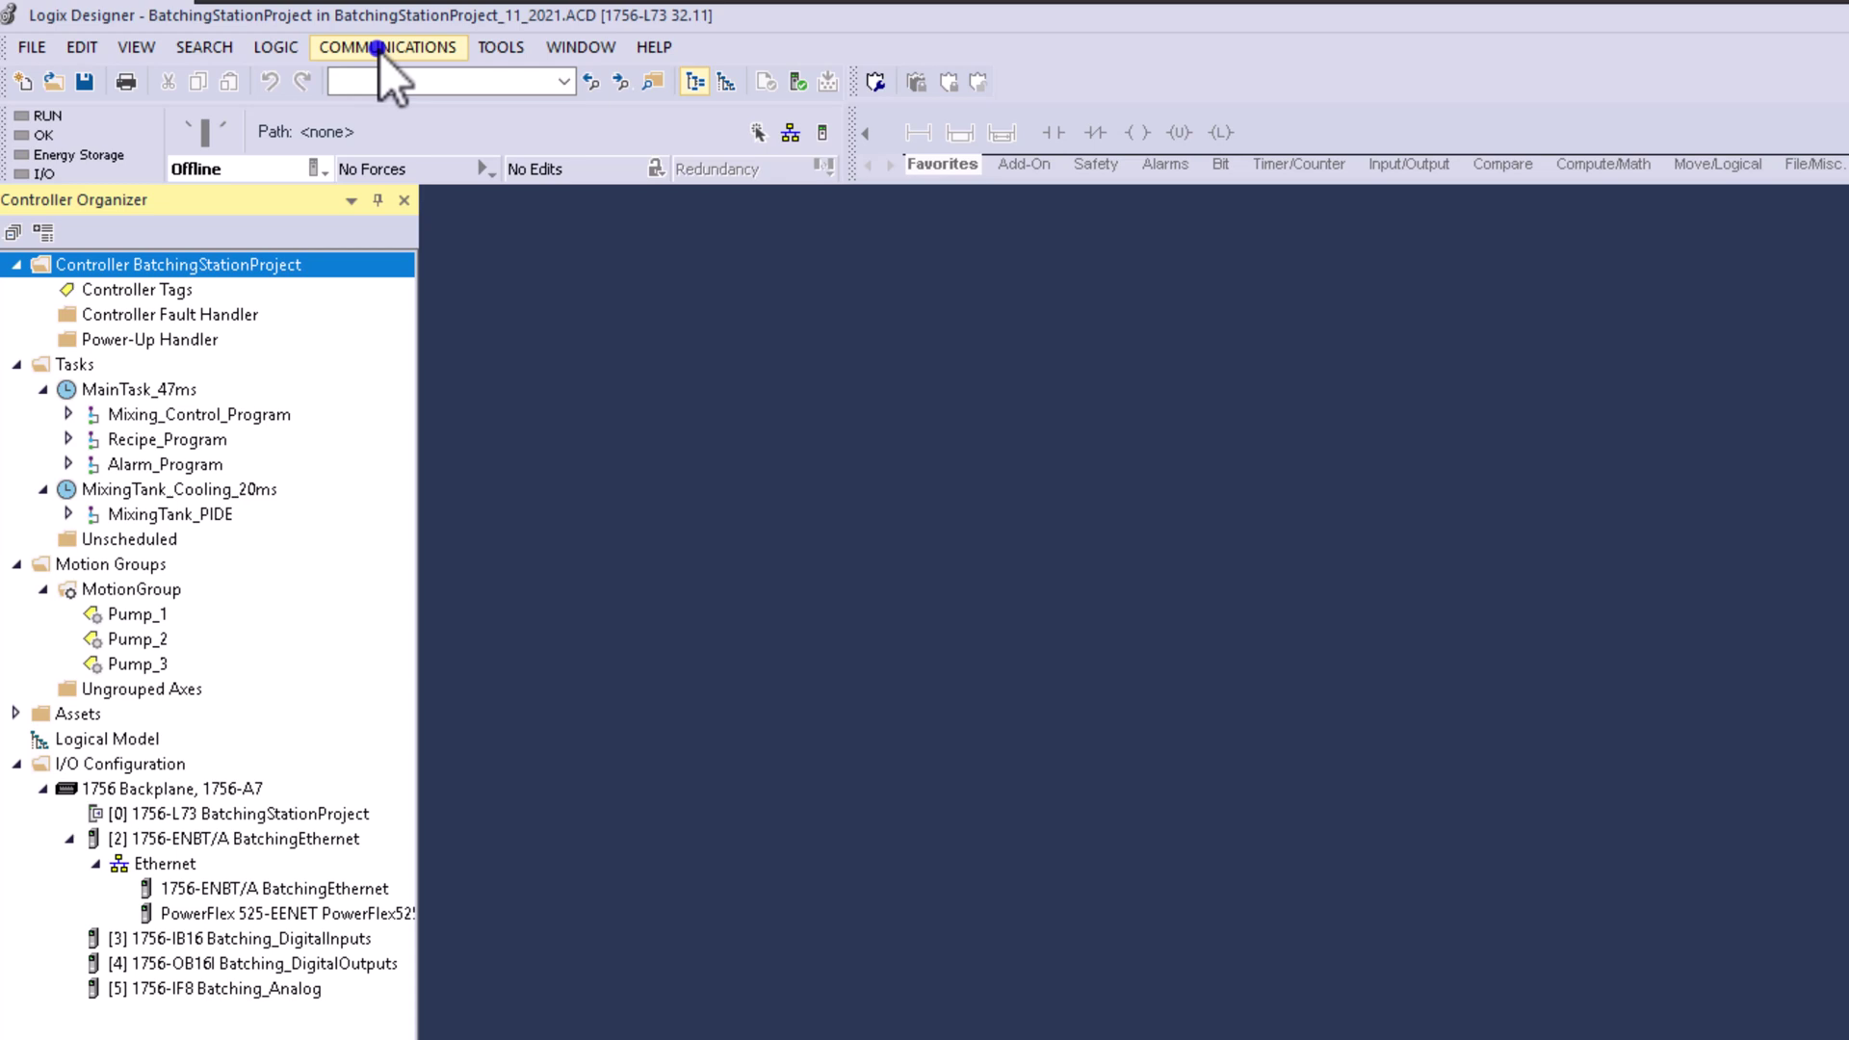
Step: Open the Who Active browser from the Communications menu, then close it
{"action": "left_click", "coordinate": [379, 50]}
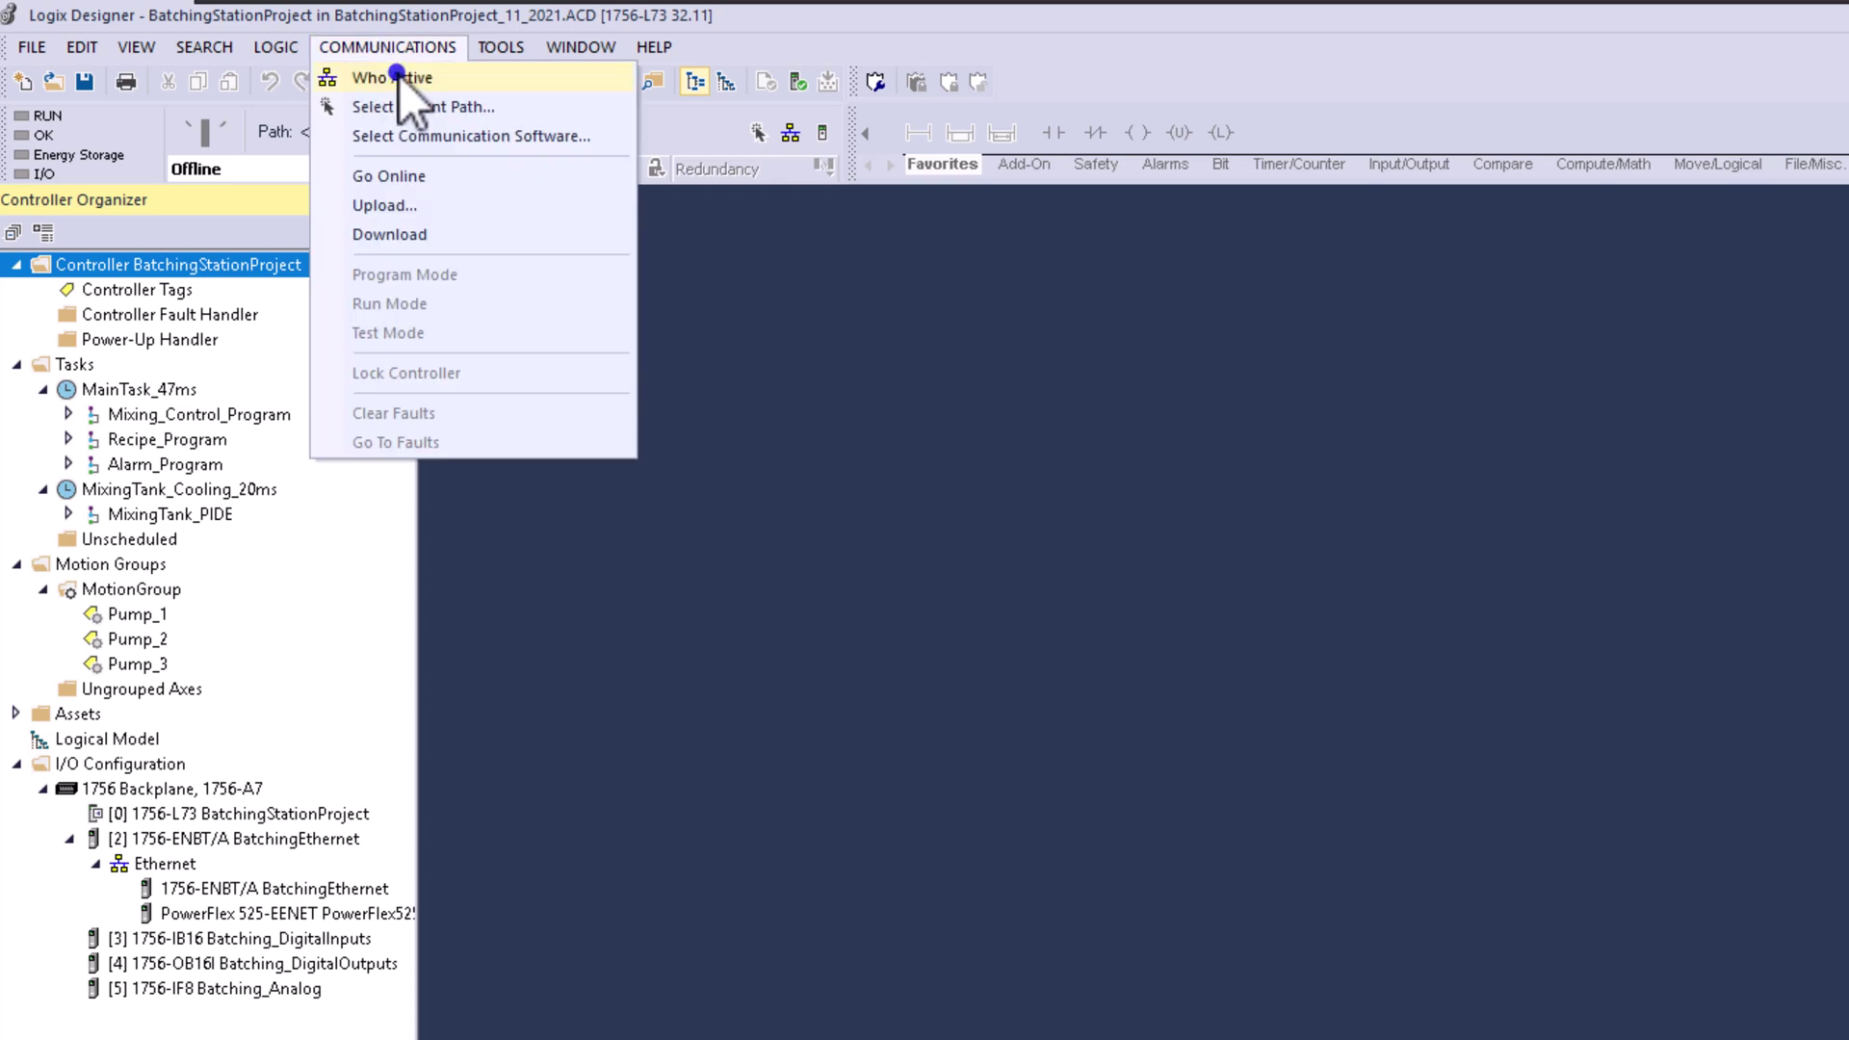
{"action": "left_click", "coordinate": [400, 79]}
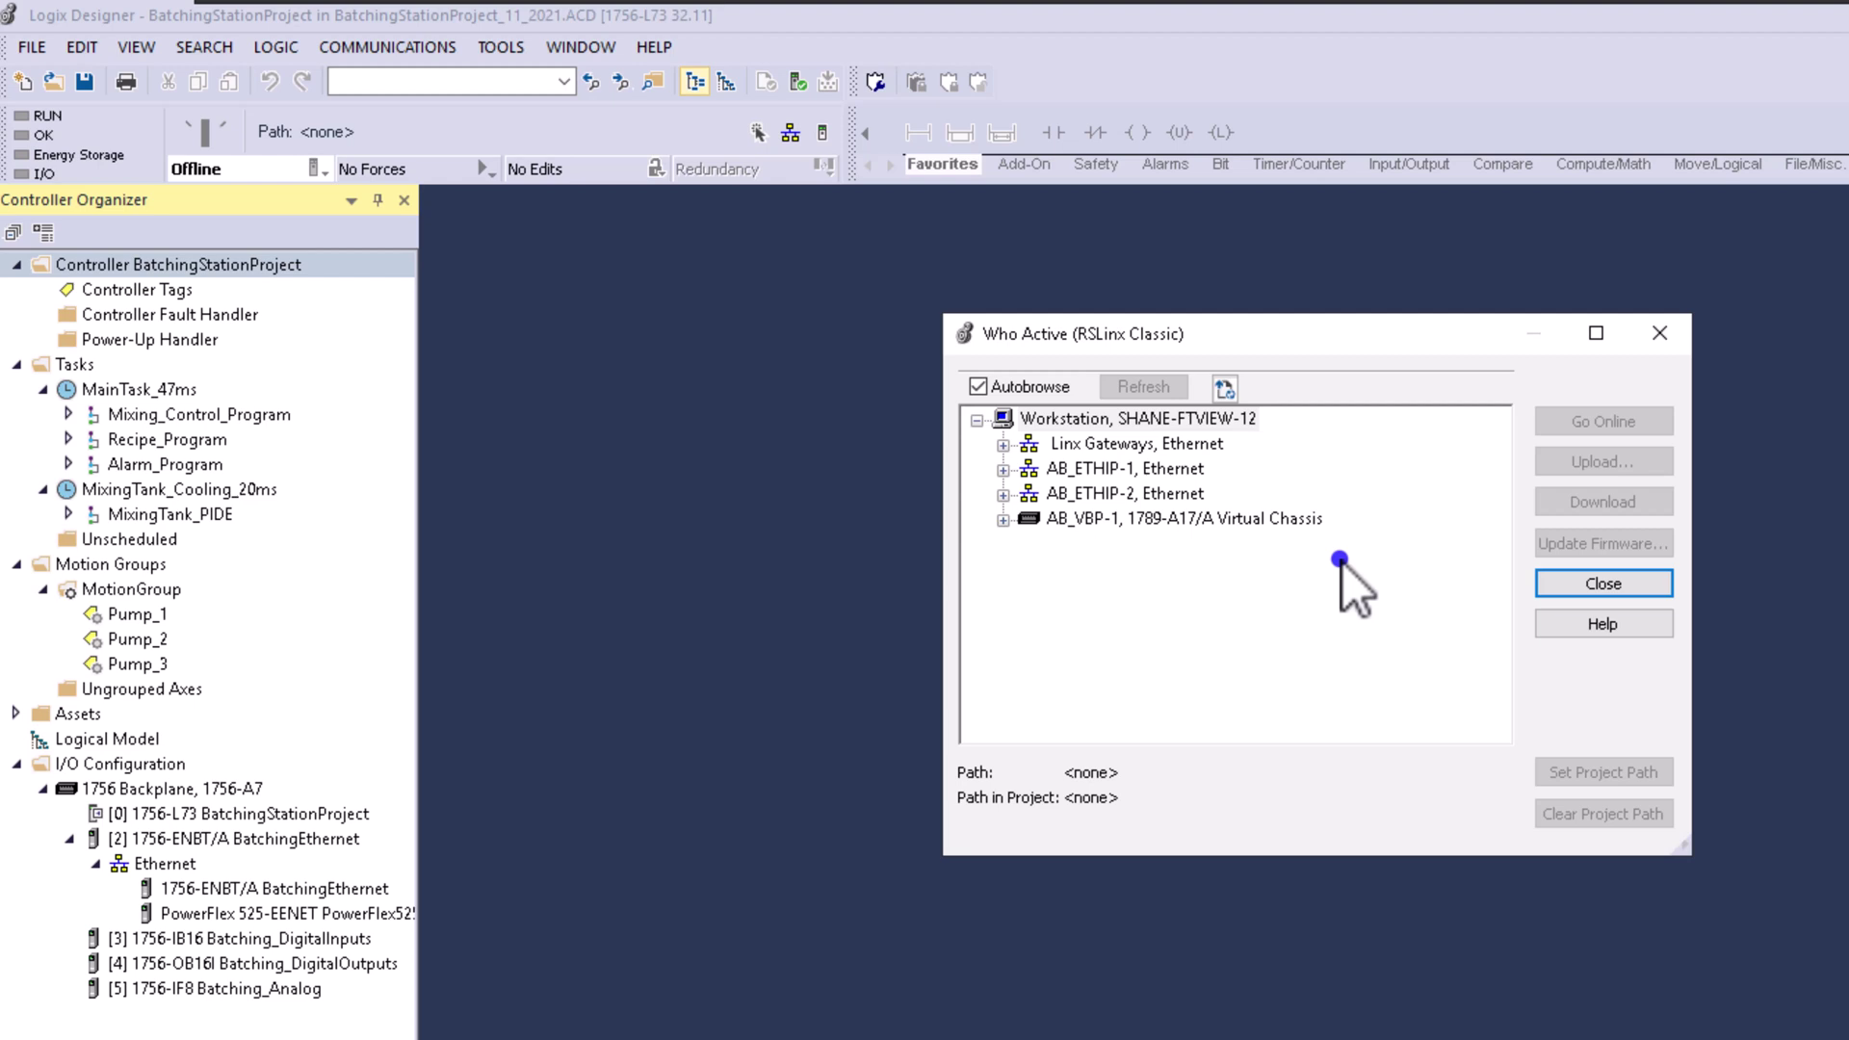
{"action": "left_click", "coordinate": [1659, 333]}
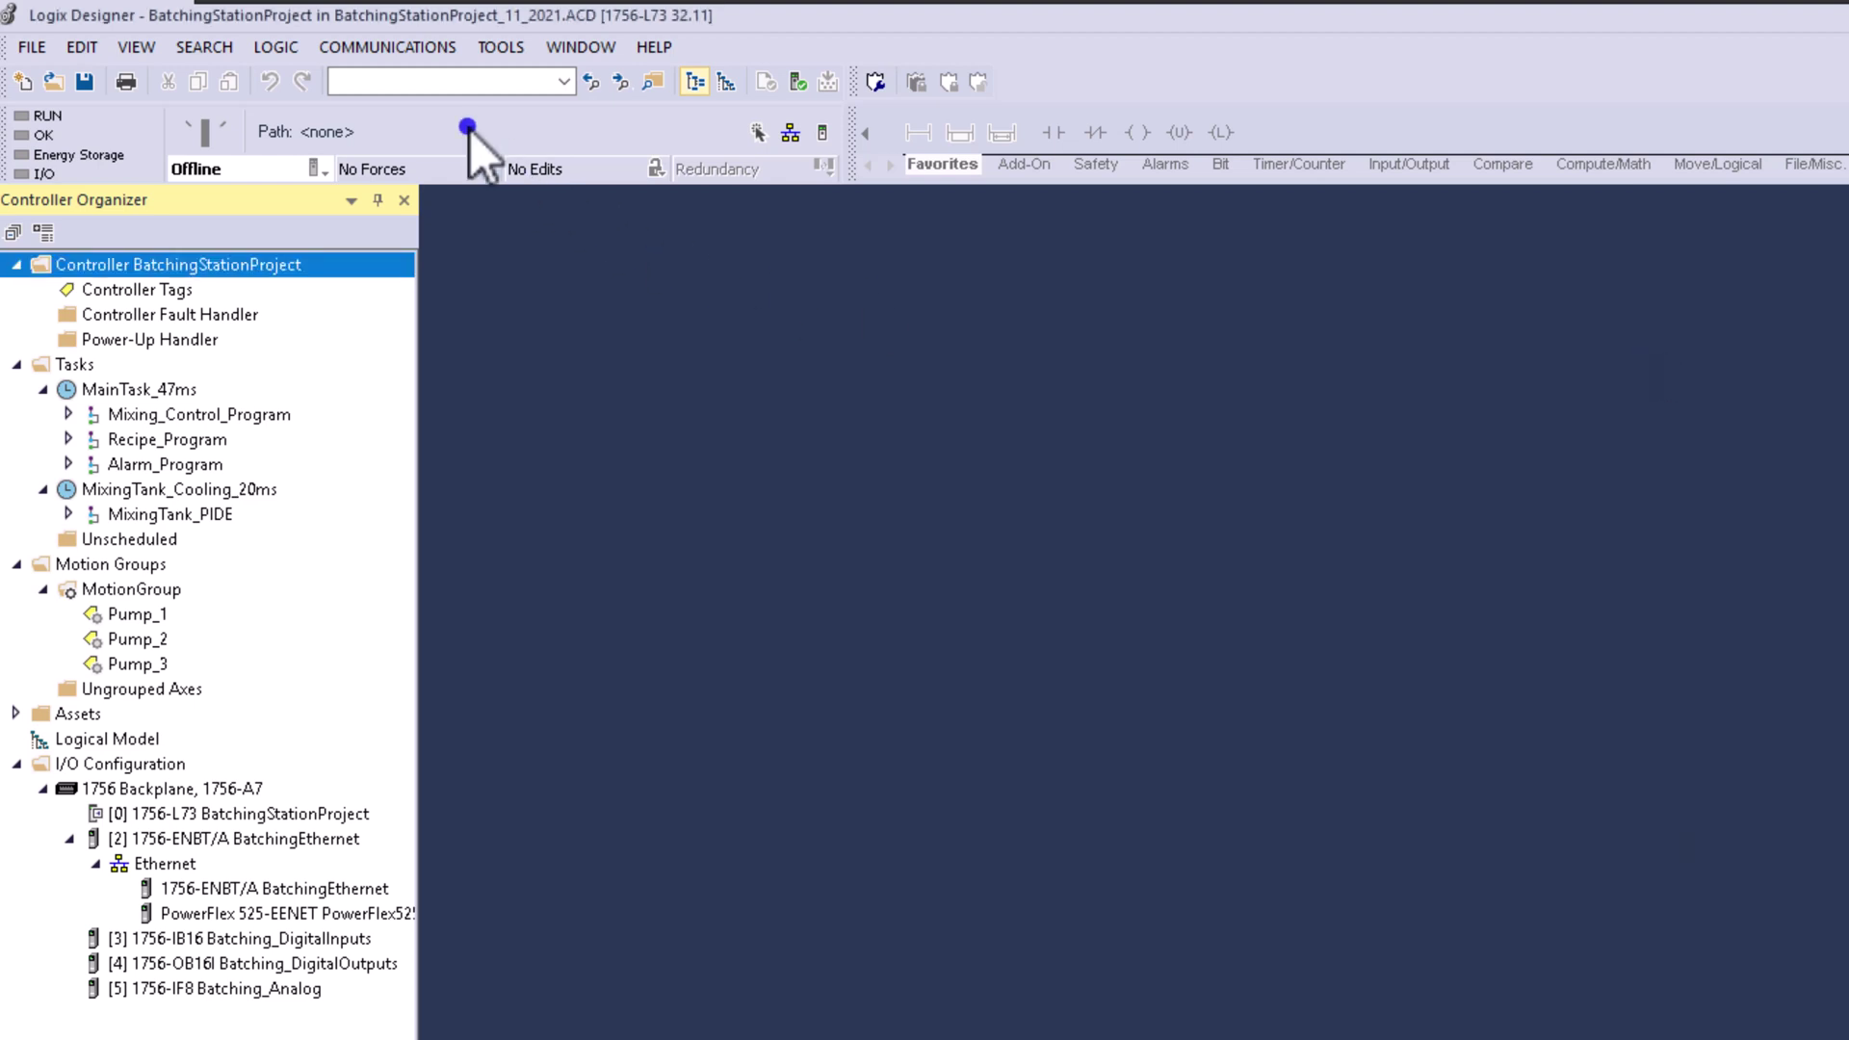
Step: Check Select Communication Software and acknowledge its warning with OK
{"action": "left_click", "coordinate": [381, 48]}
{"action": "left_click", "coordinate": [412, 139]}
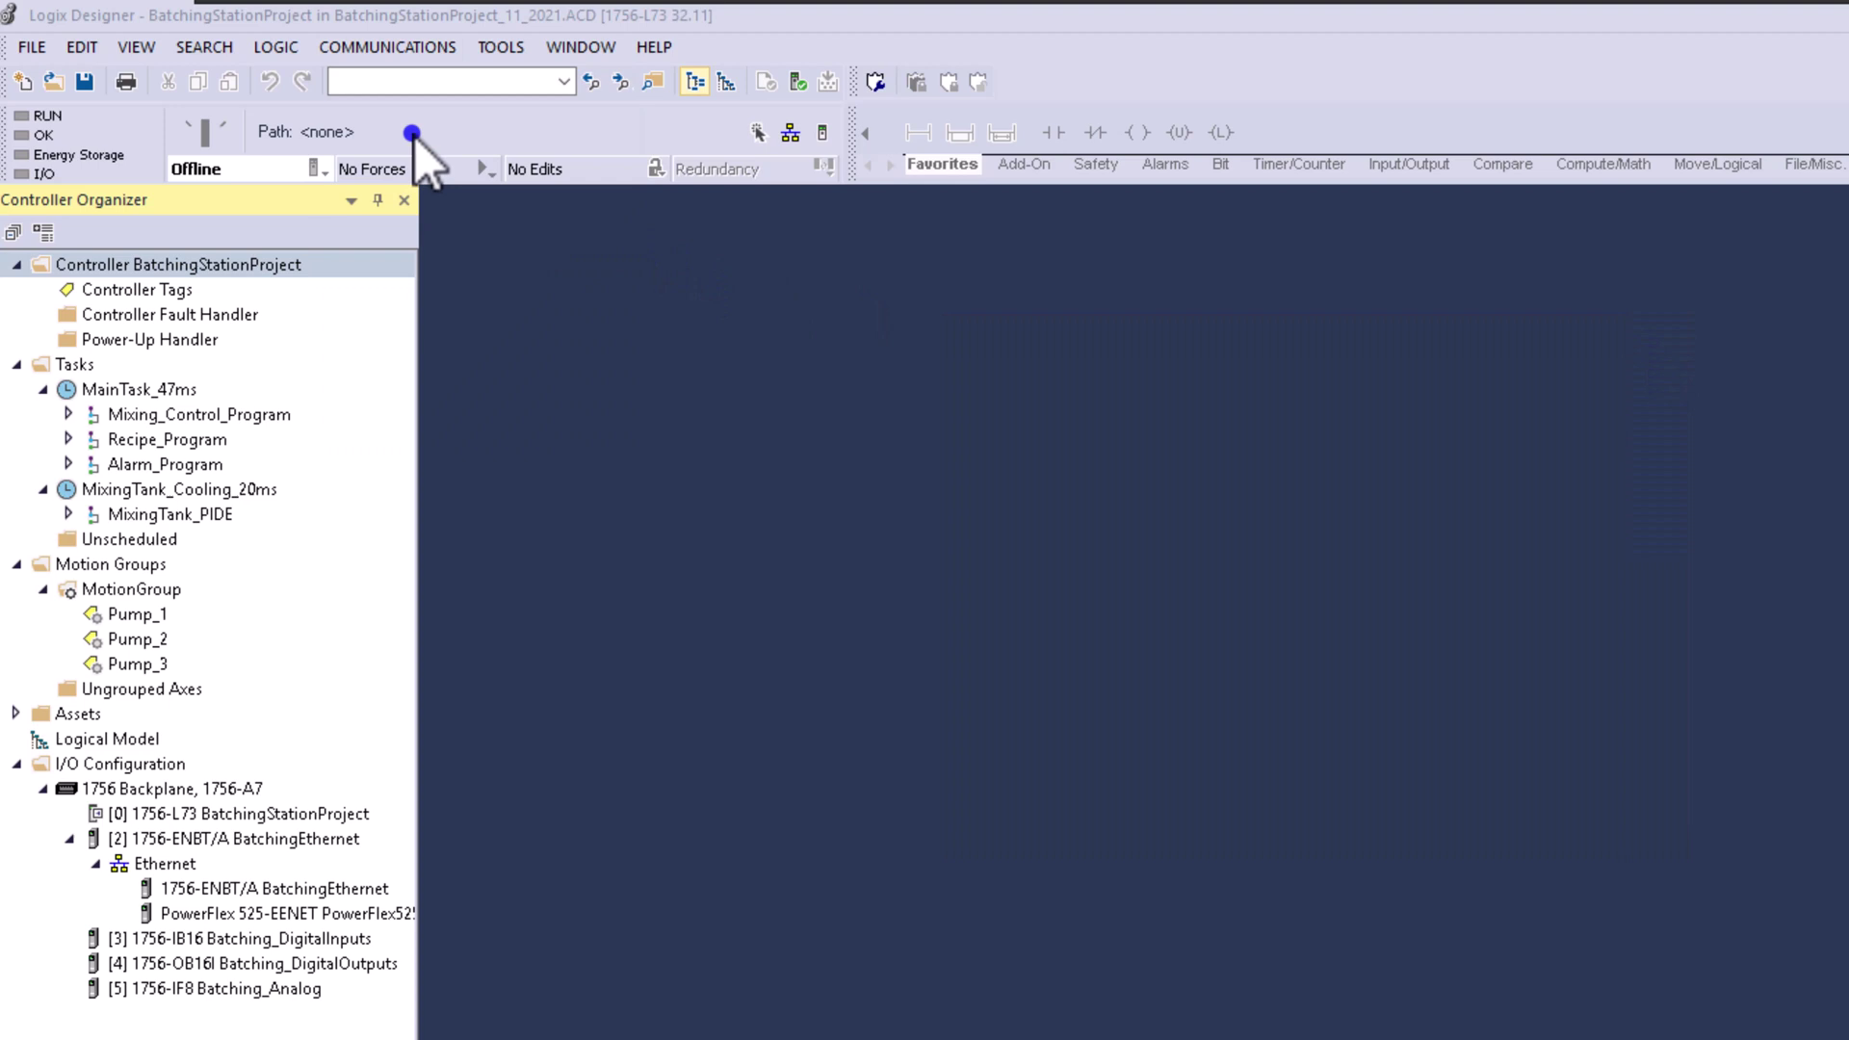
{"action": "left_click", "coordinate": [1526, 796]}
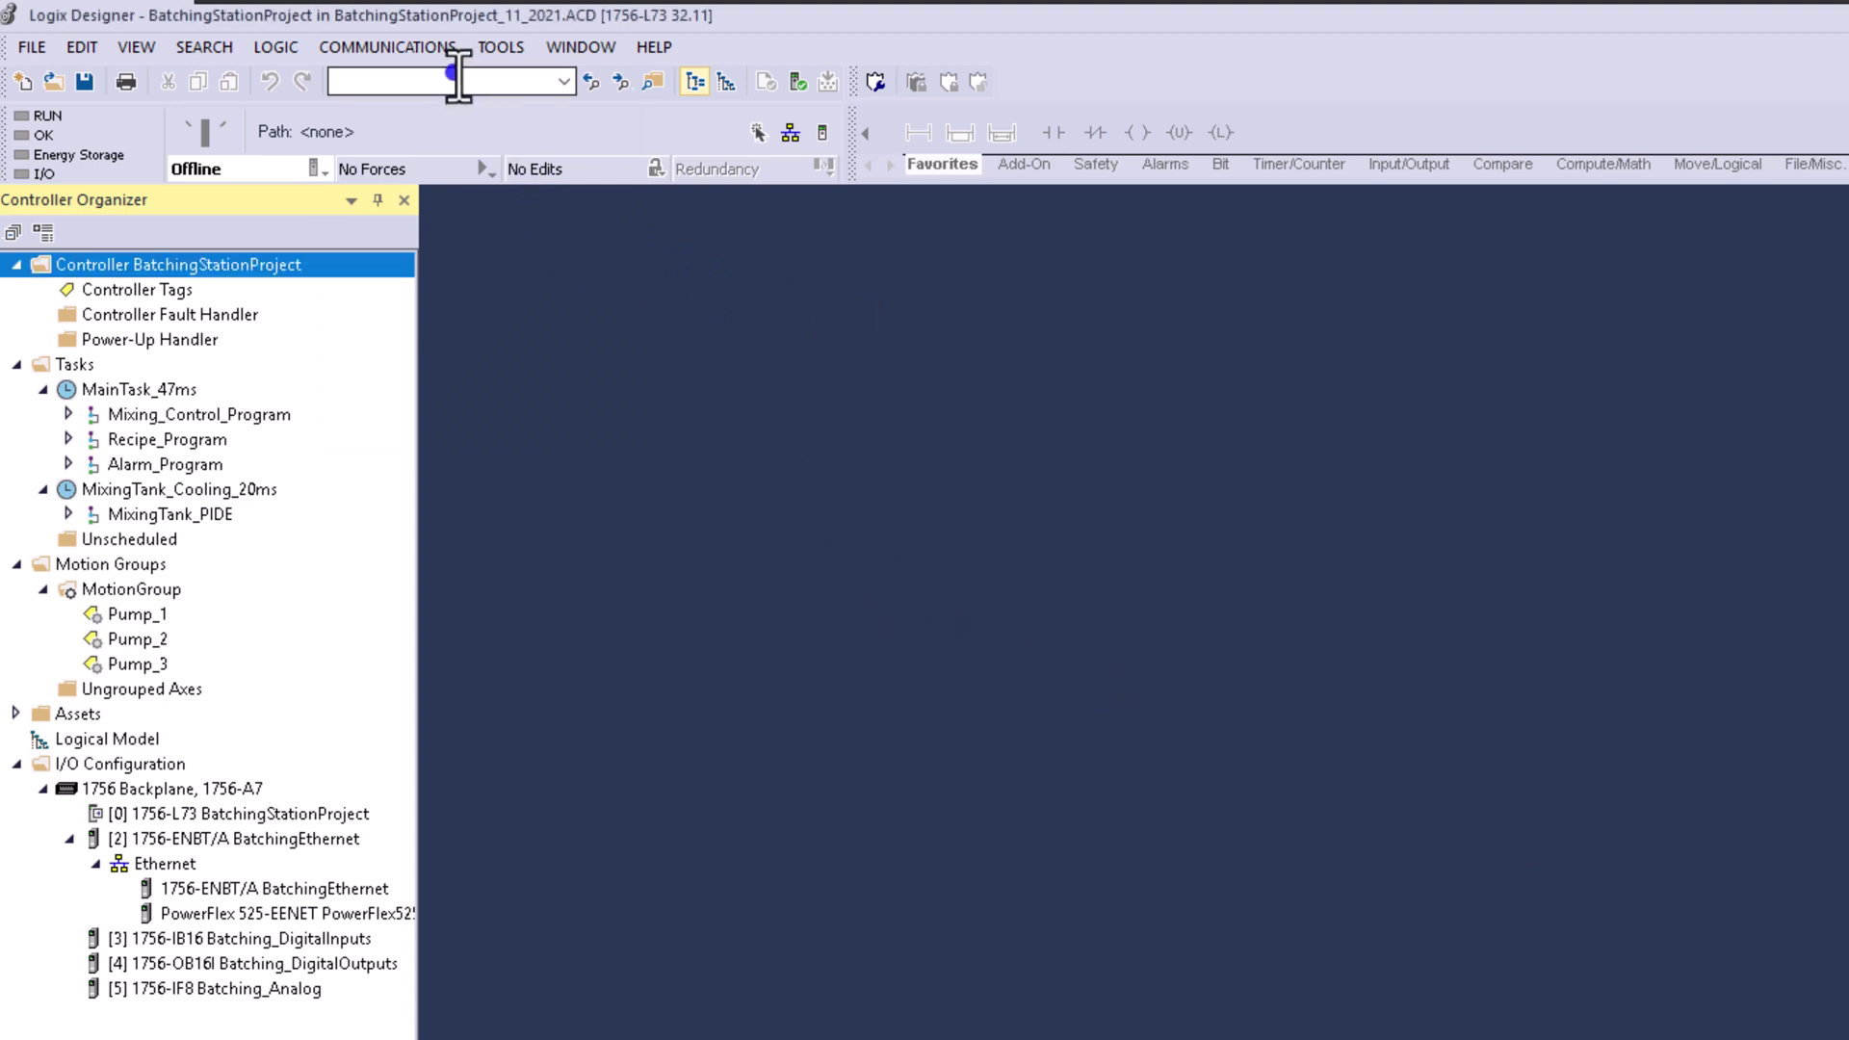
{"action": "left_click", "coordinate": [445, 50]}
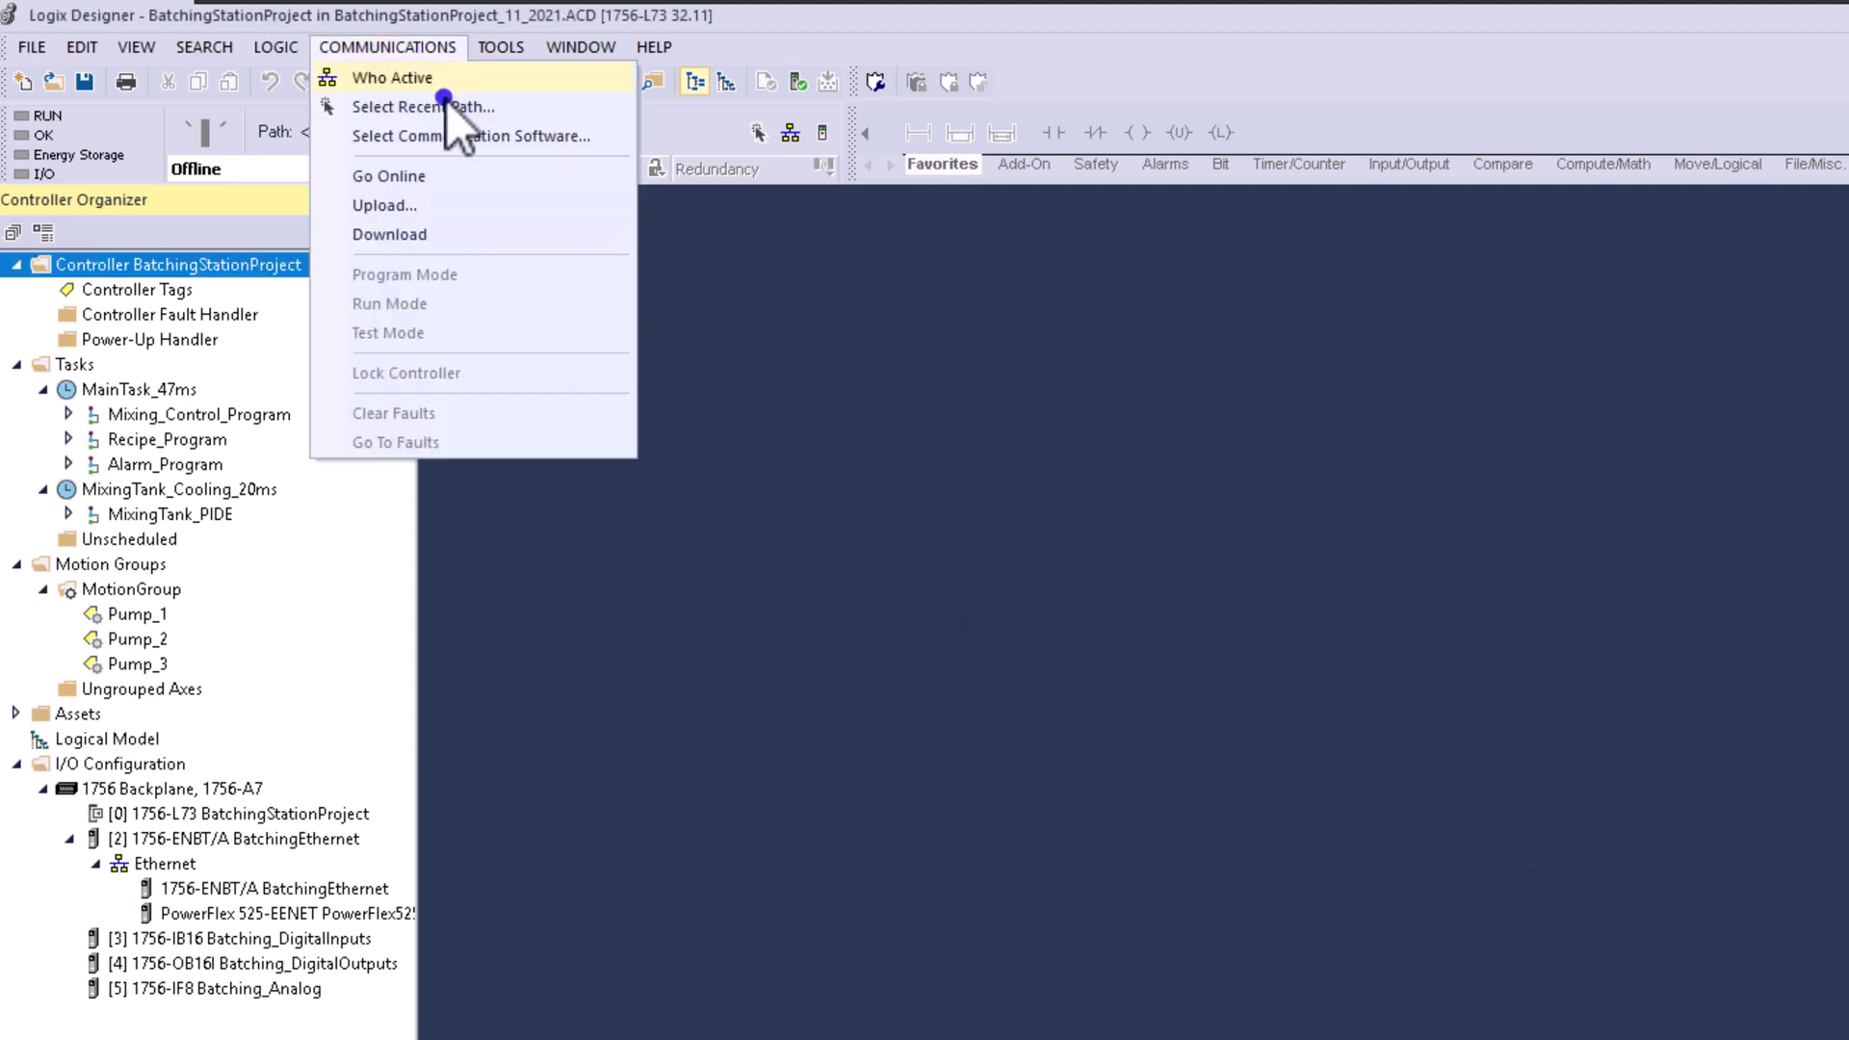
Step: Open Who Active on AB_ETHIP-1, compare it with AB_ETHIP-2 in RSWho, then minimize RSWho
{"action": "left_click", "coordinate": [382, 79]}
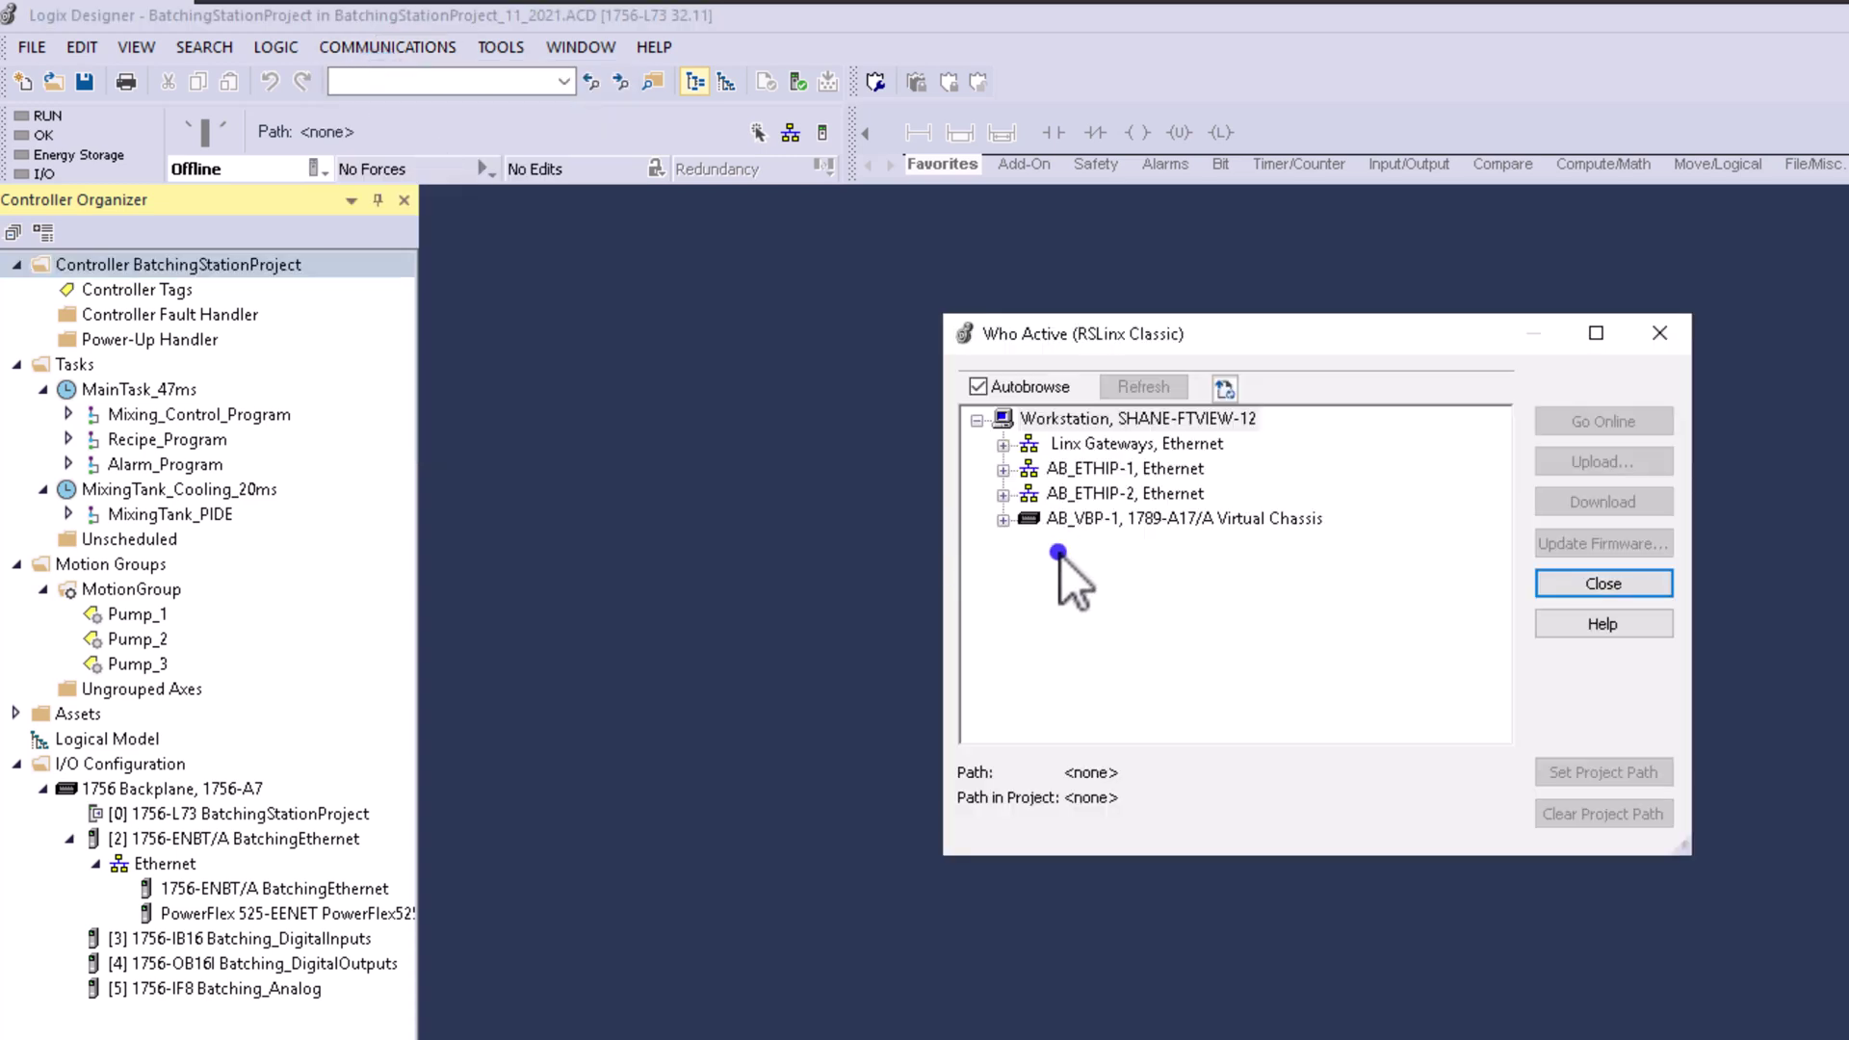
{"action": "left_click", "coordinate": [1004, 473]}
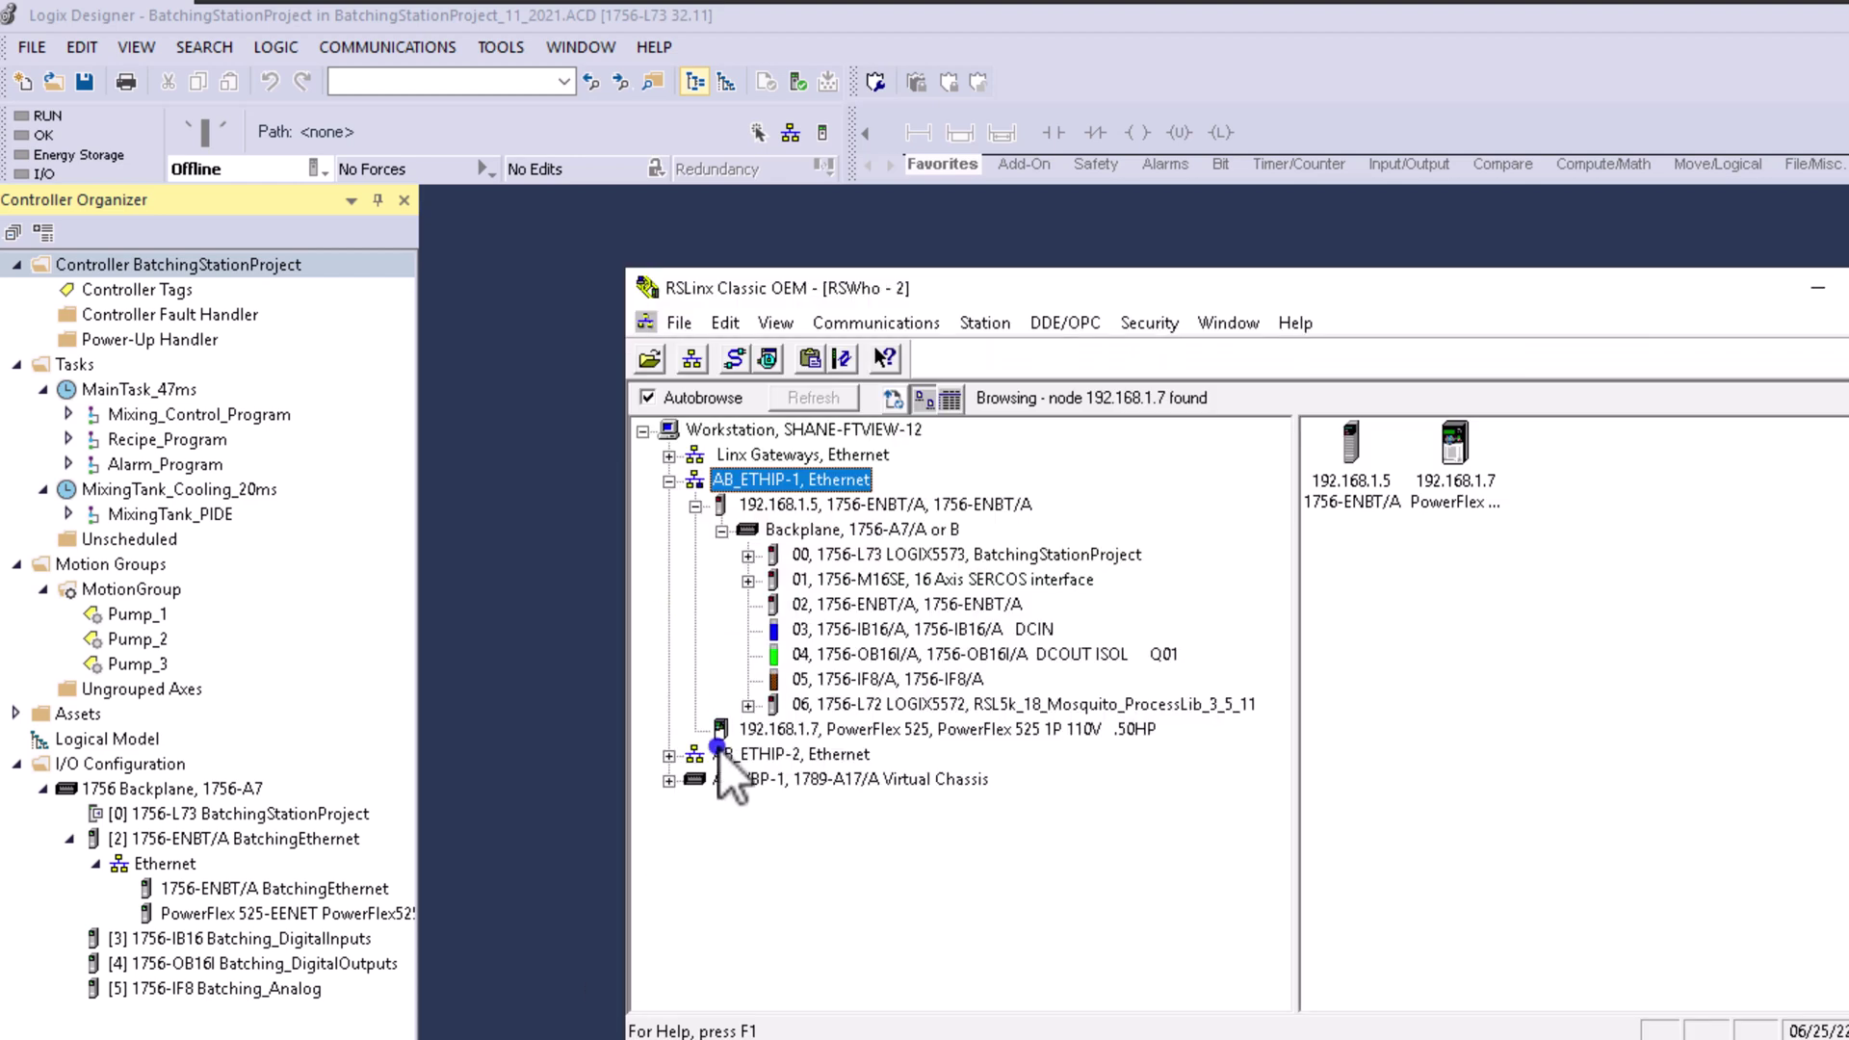
{"action": "left_click", "coordinate": [690, 739]}
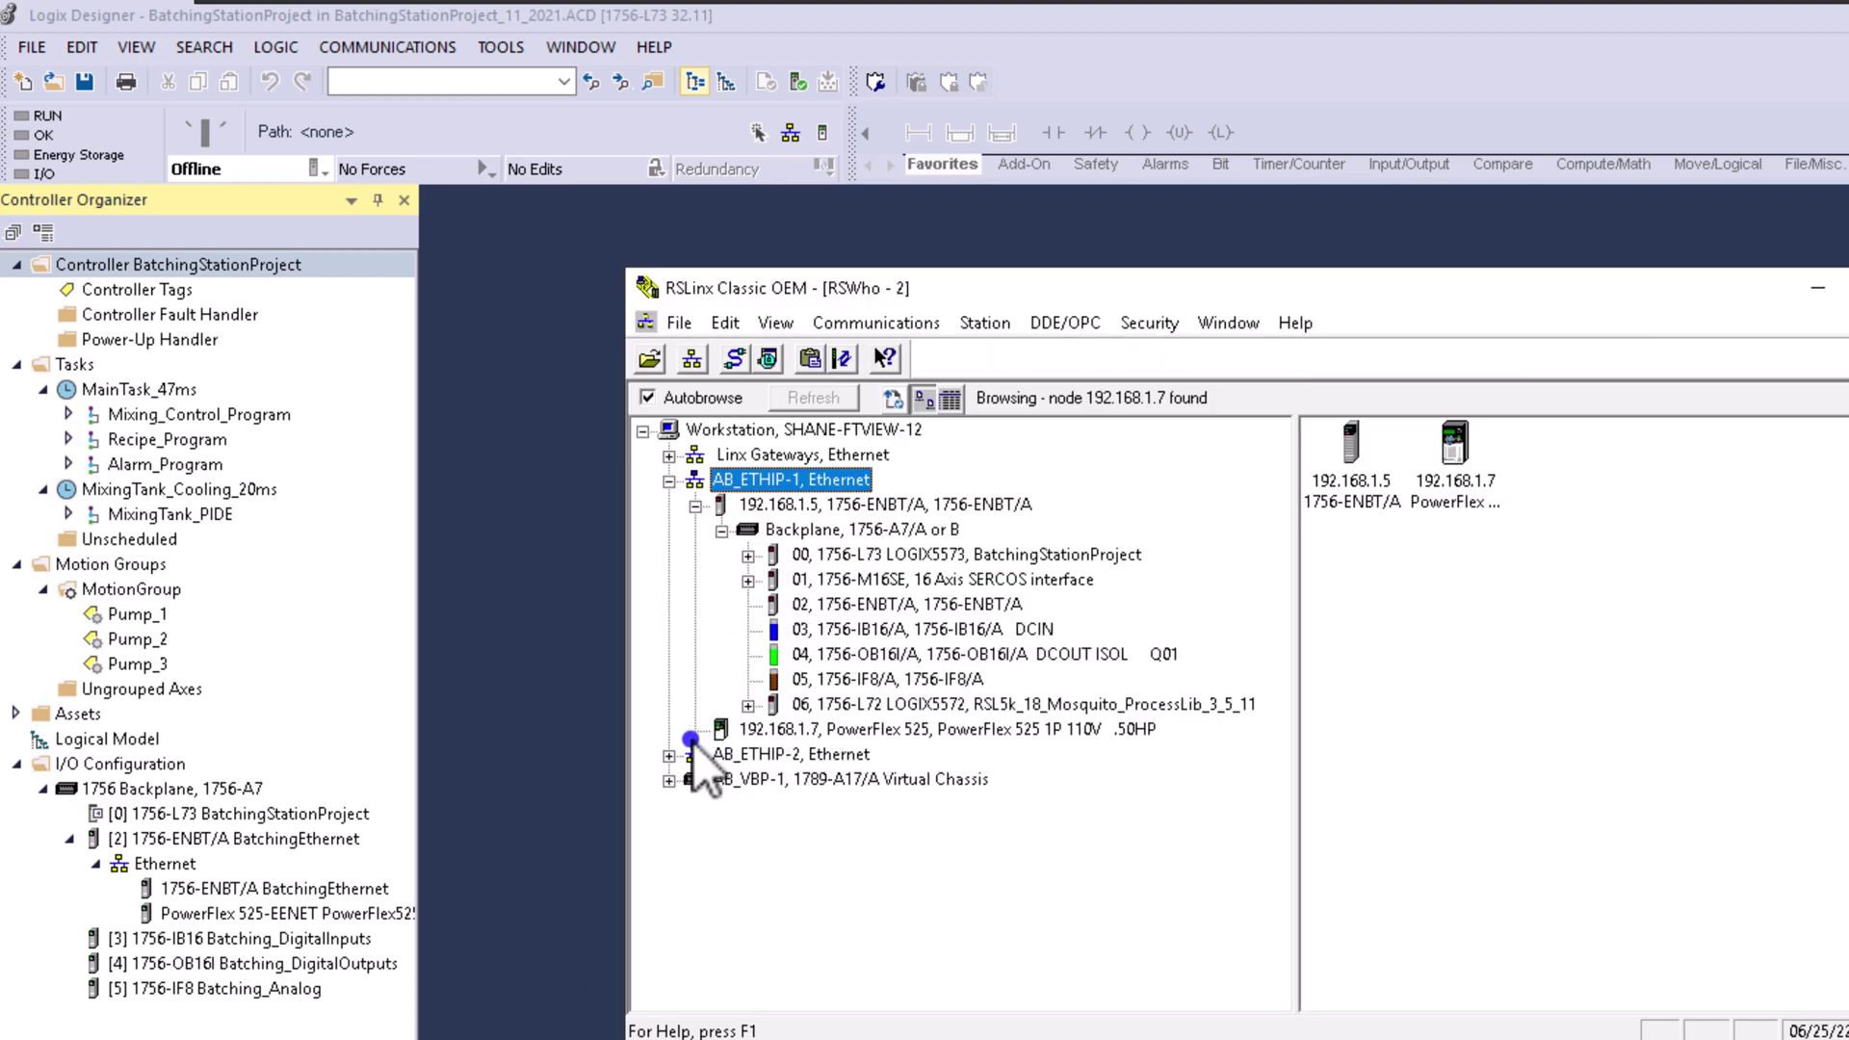
{"action": "left_click", "coordinate": [708, 756]}
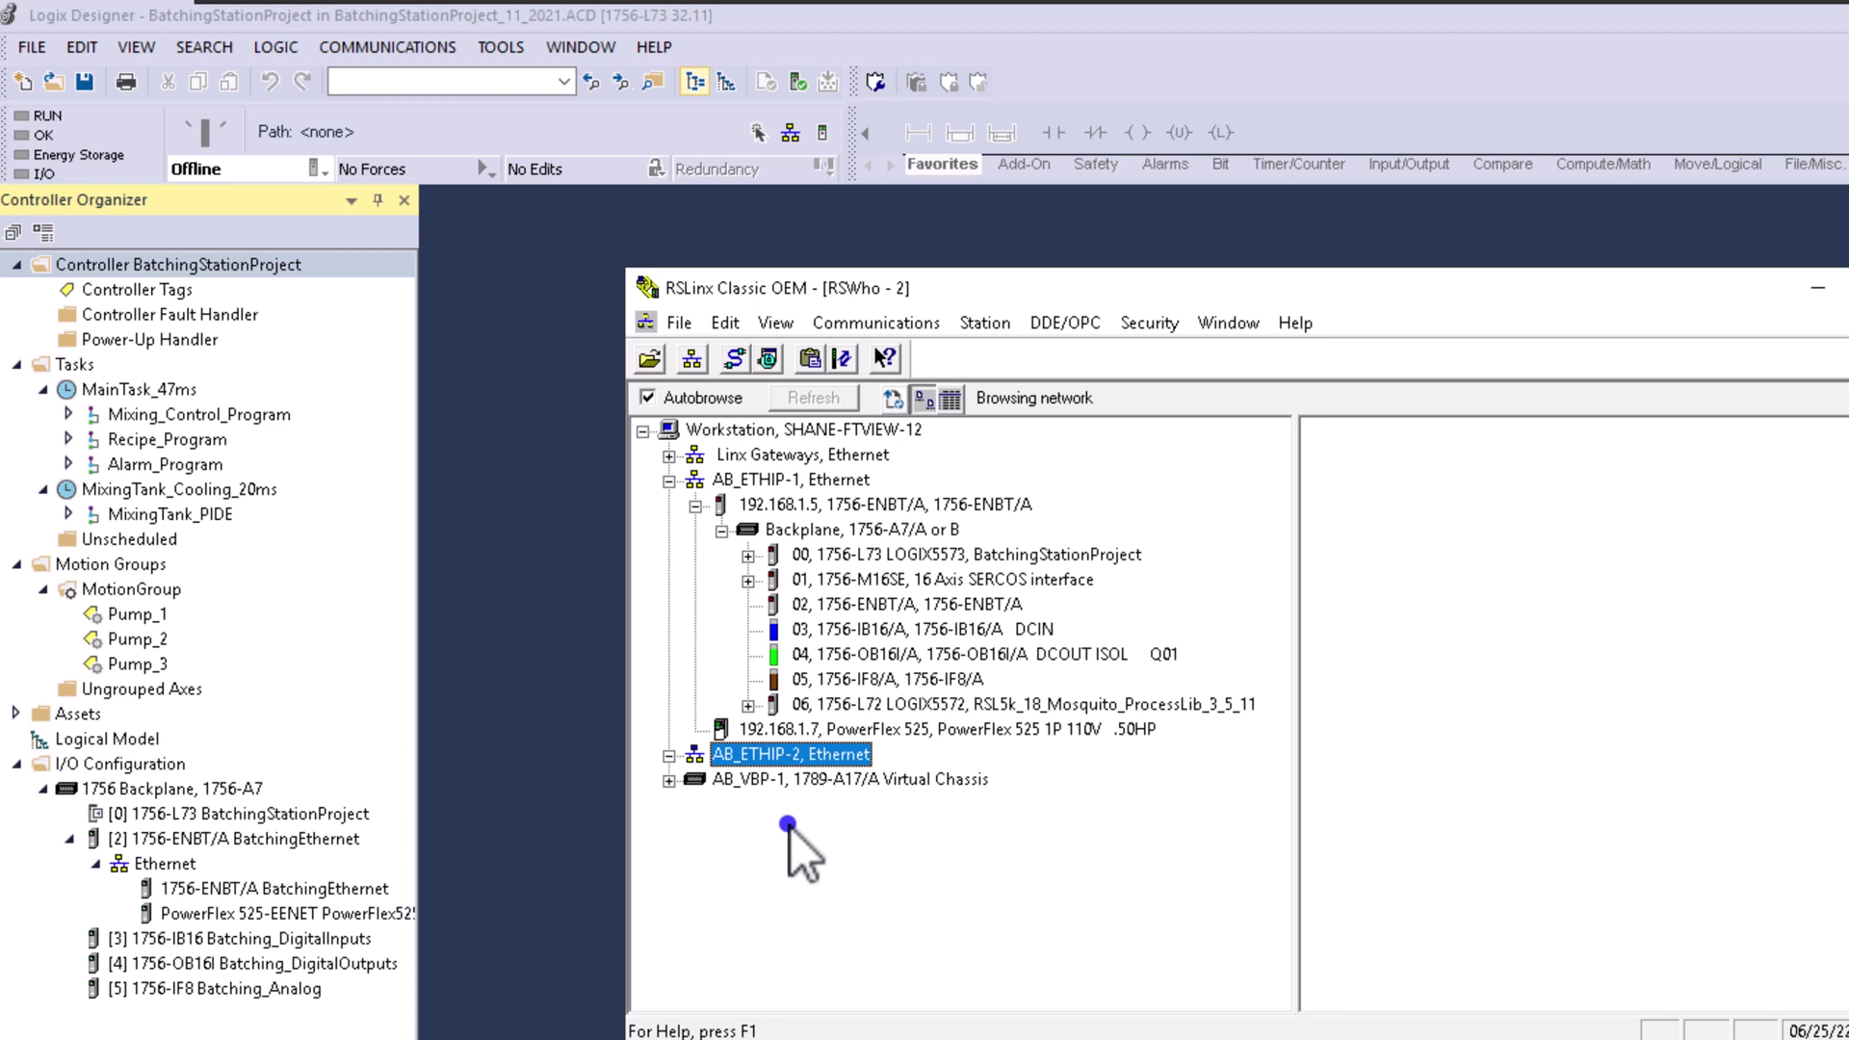
{"action": "left_click", "coordinate": [747, 480]}
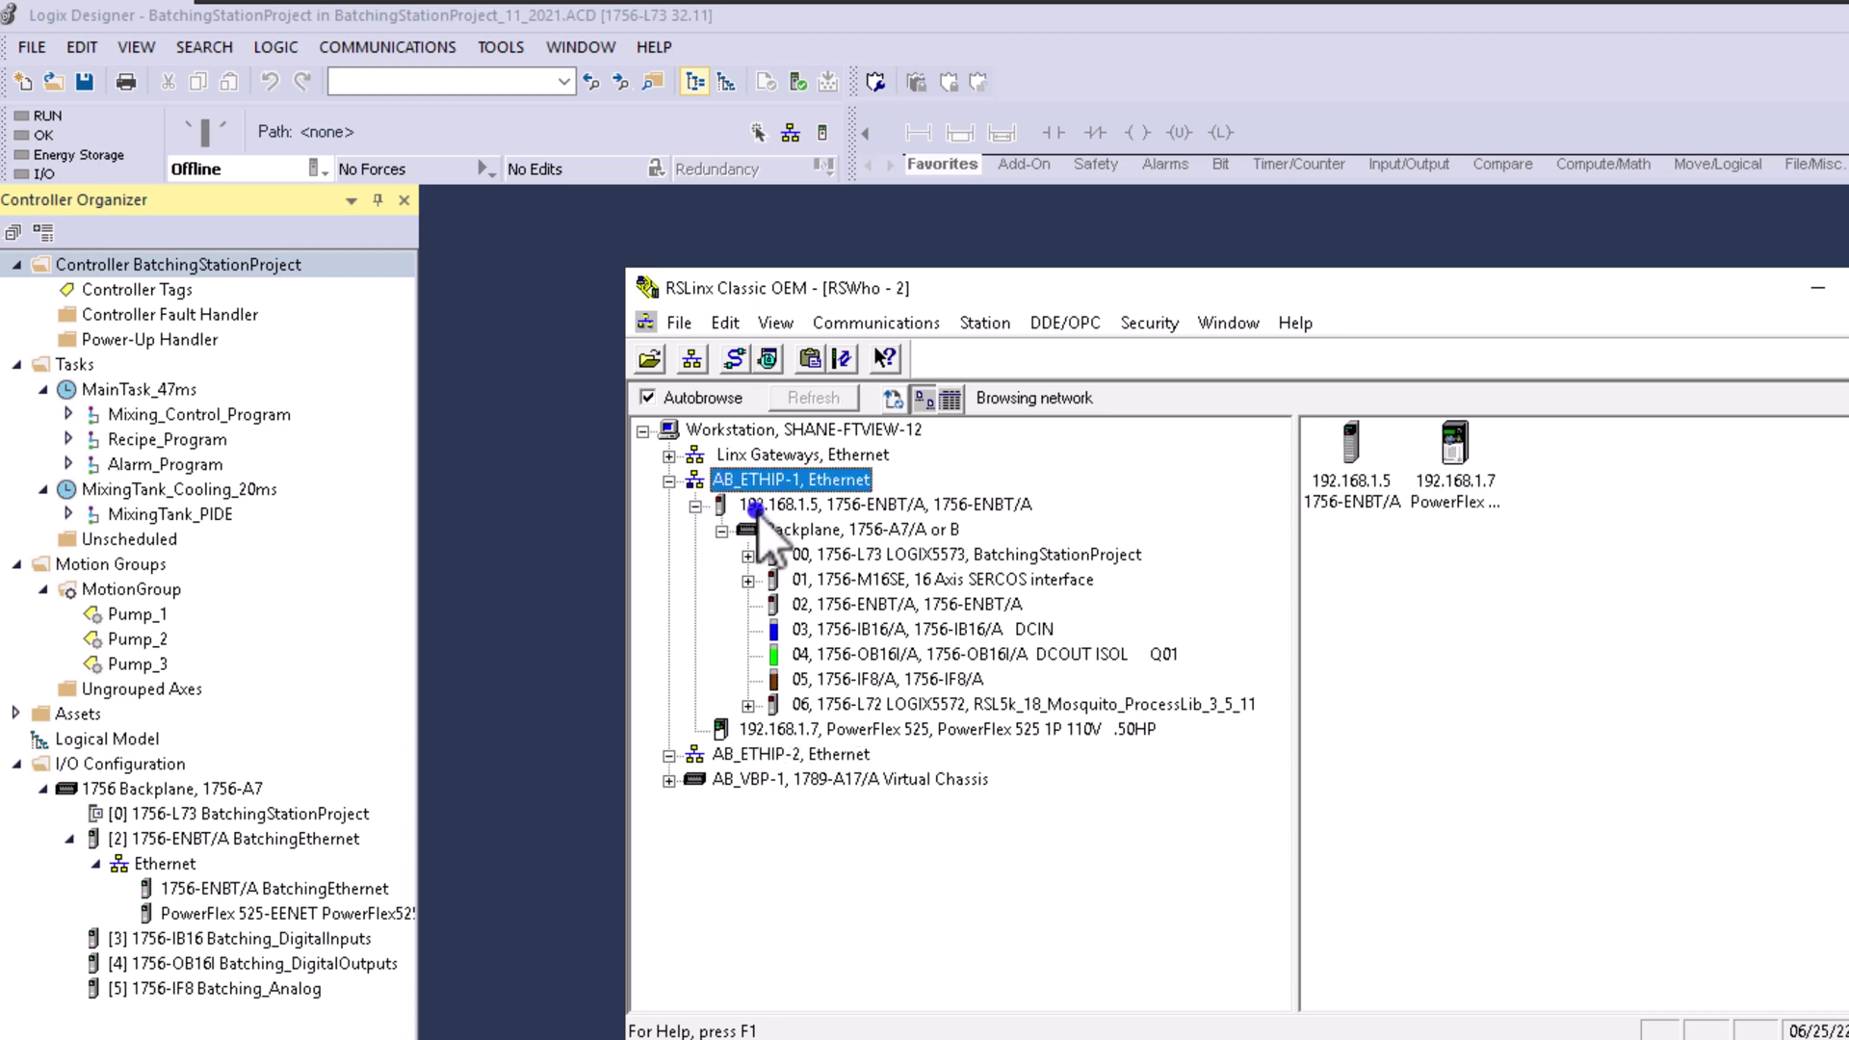
{"action": "left_click", "coordinate": [1815, 289]}
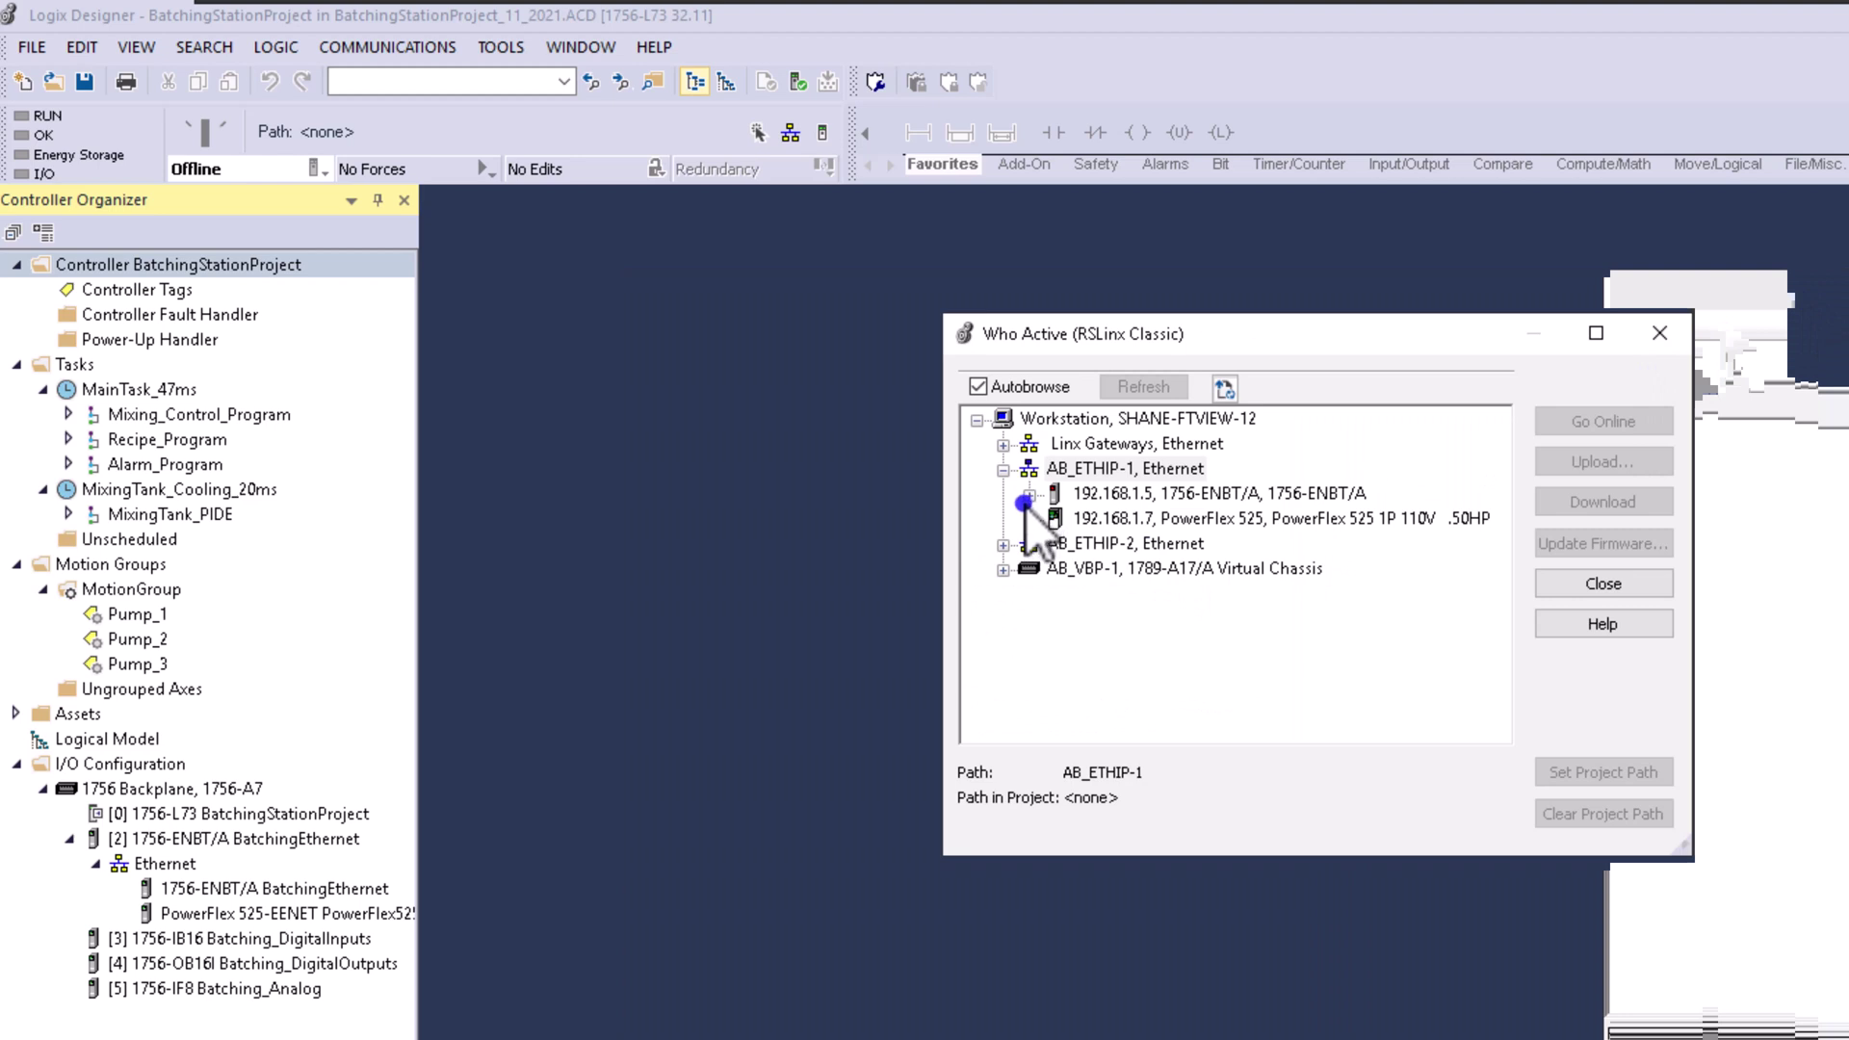
Step: Close the device browser and reopen Who Active from the Communications menu
{"action": "left_click", "coordinate": [1659, 332]}
{"action": "left_click", "coordinate": [420, 51]}
{"action": "left_click", "coordinate": [418, 75]}
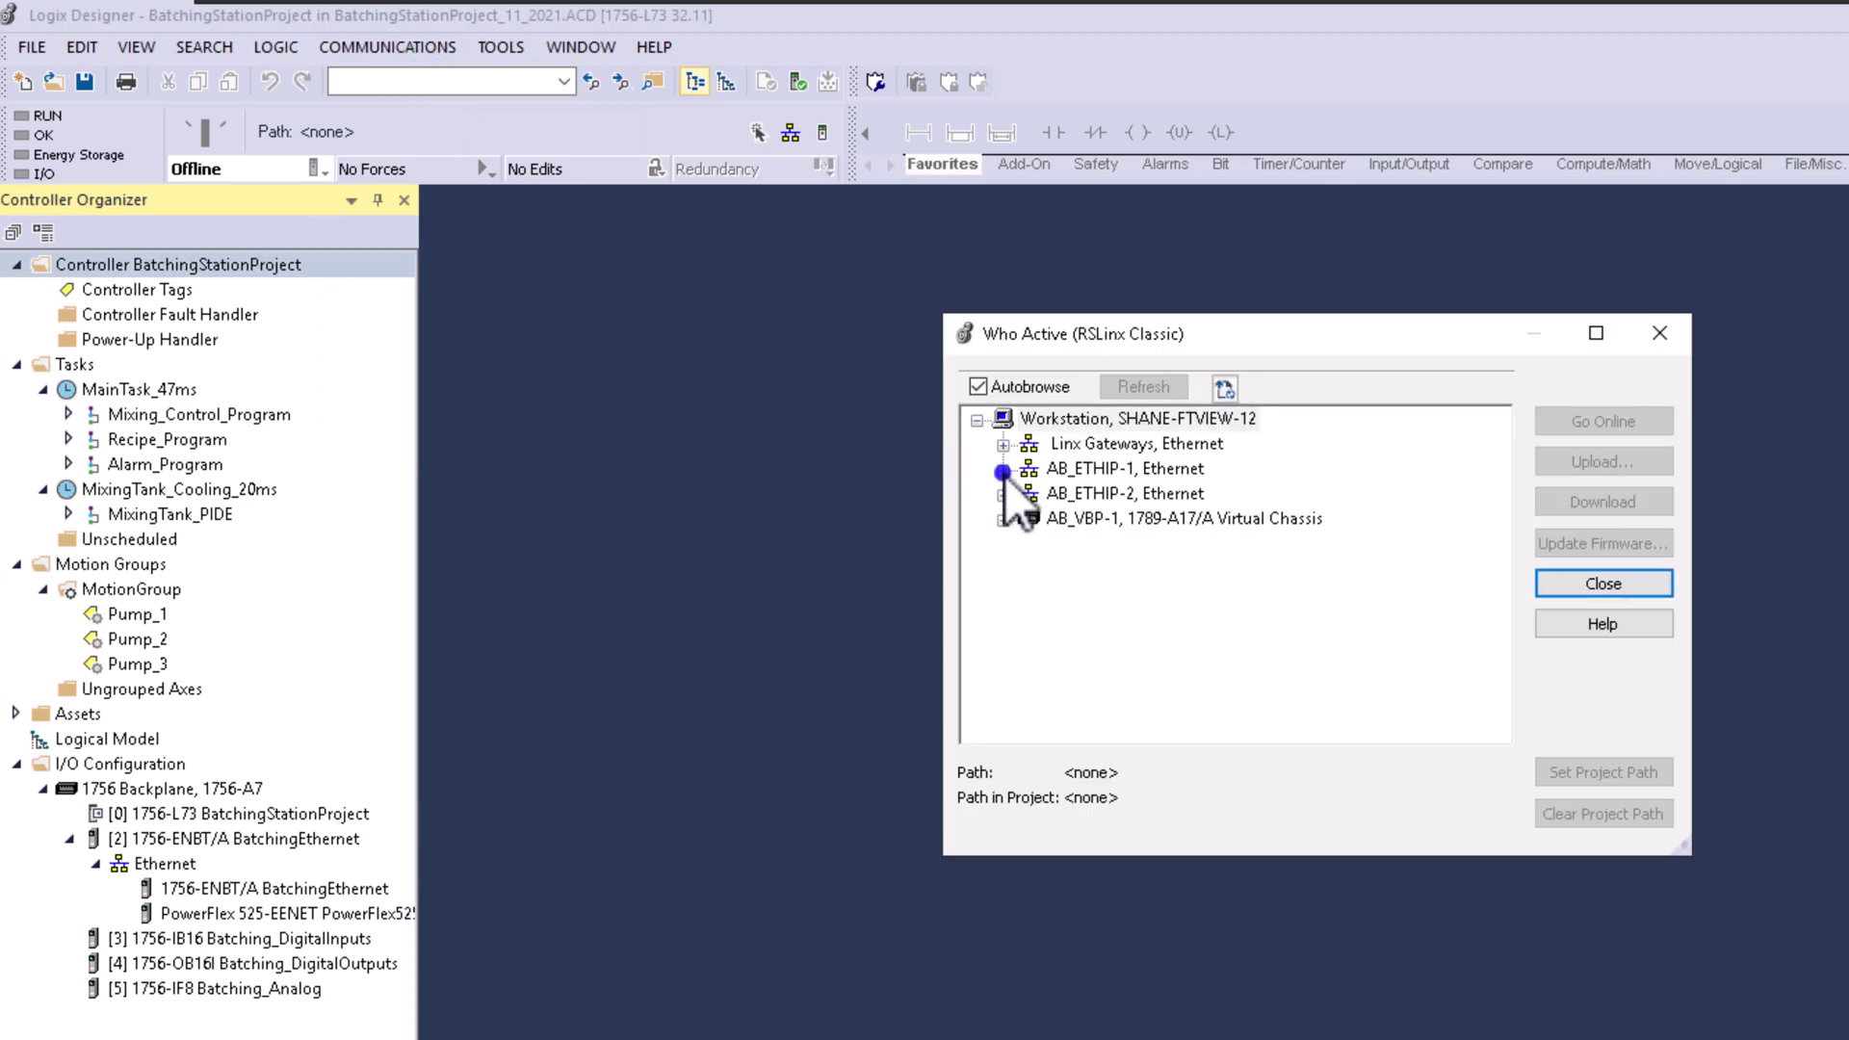
Step: Select the slot 00 1756-L73 under AB_ETHIP-1 > 192.168.1.5 > Backplane, then close the browser
{"action": "left_click", "coordinate": [1003, 472]}
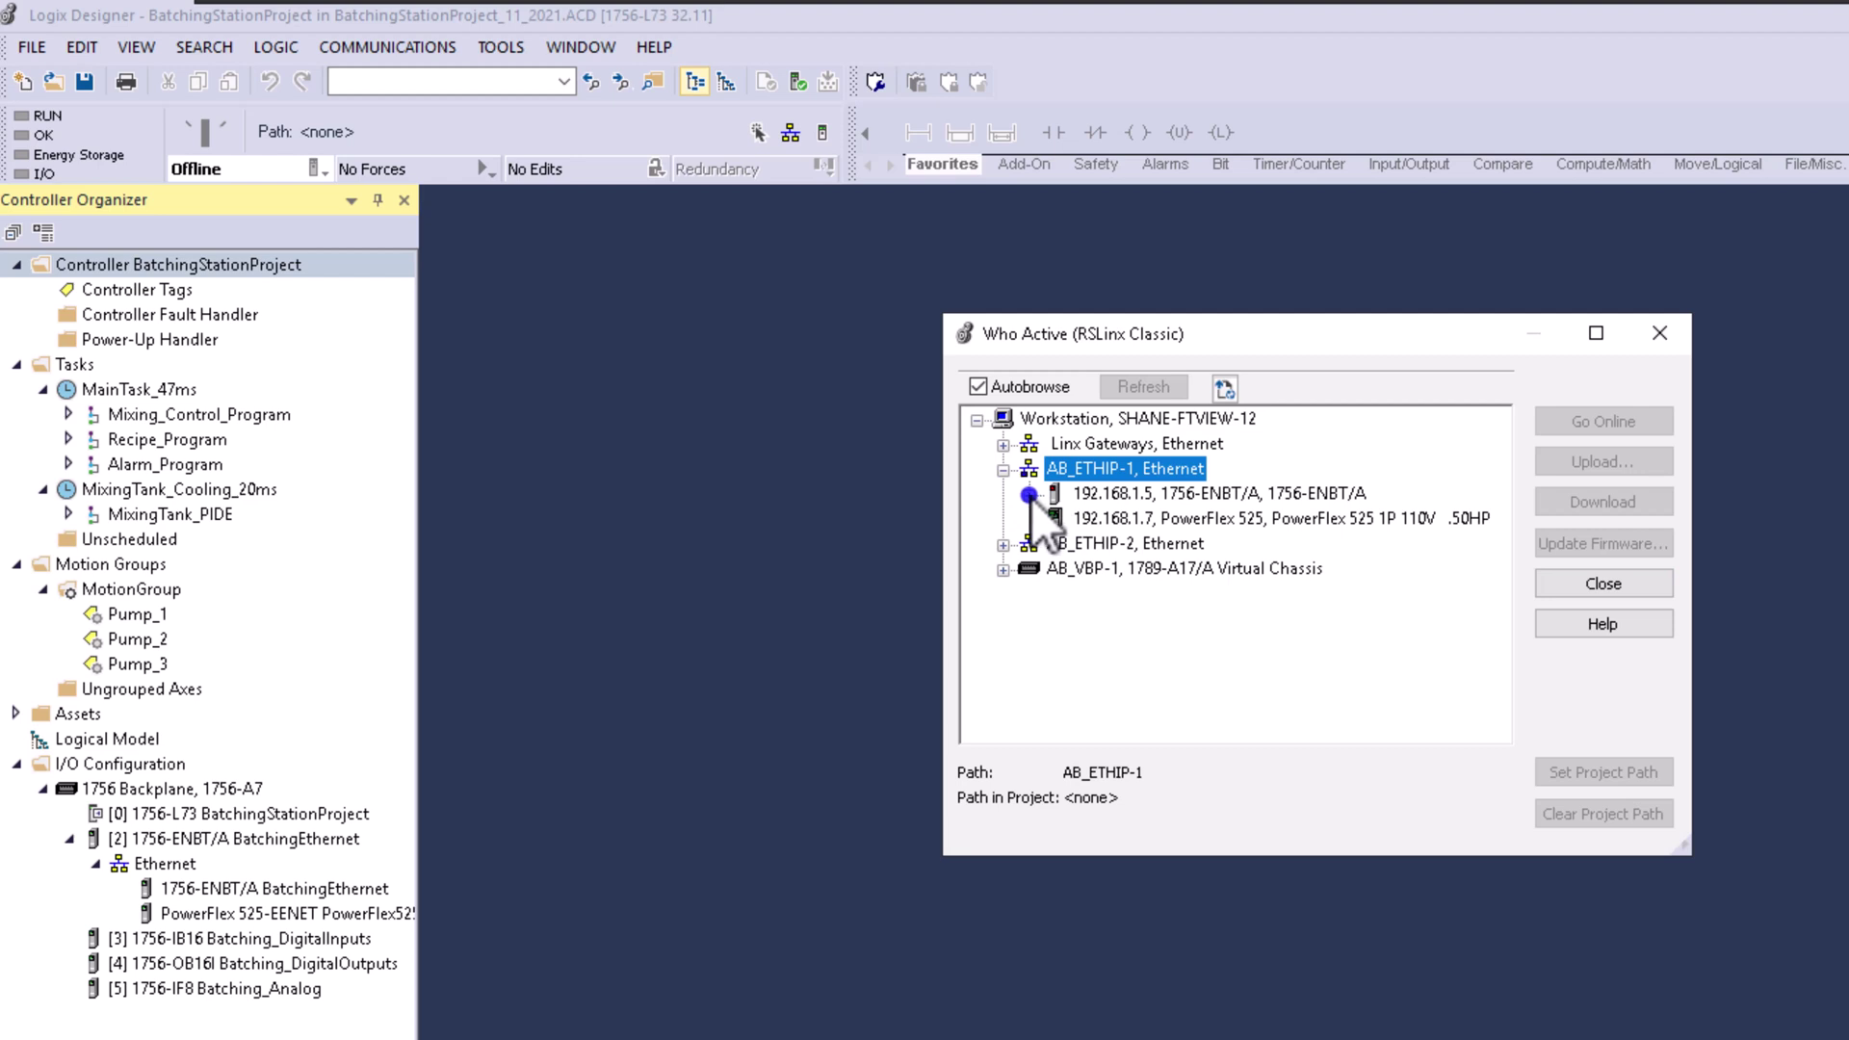
{"action": "left_click", "coordinate": [1125, 495]}
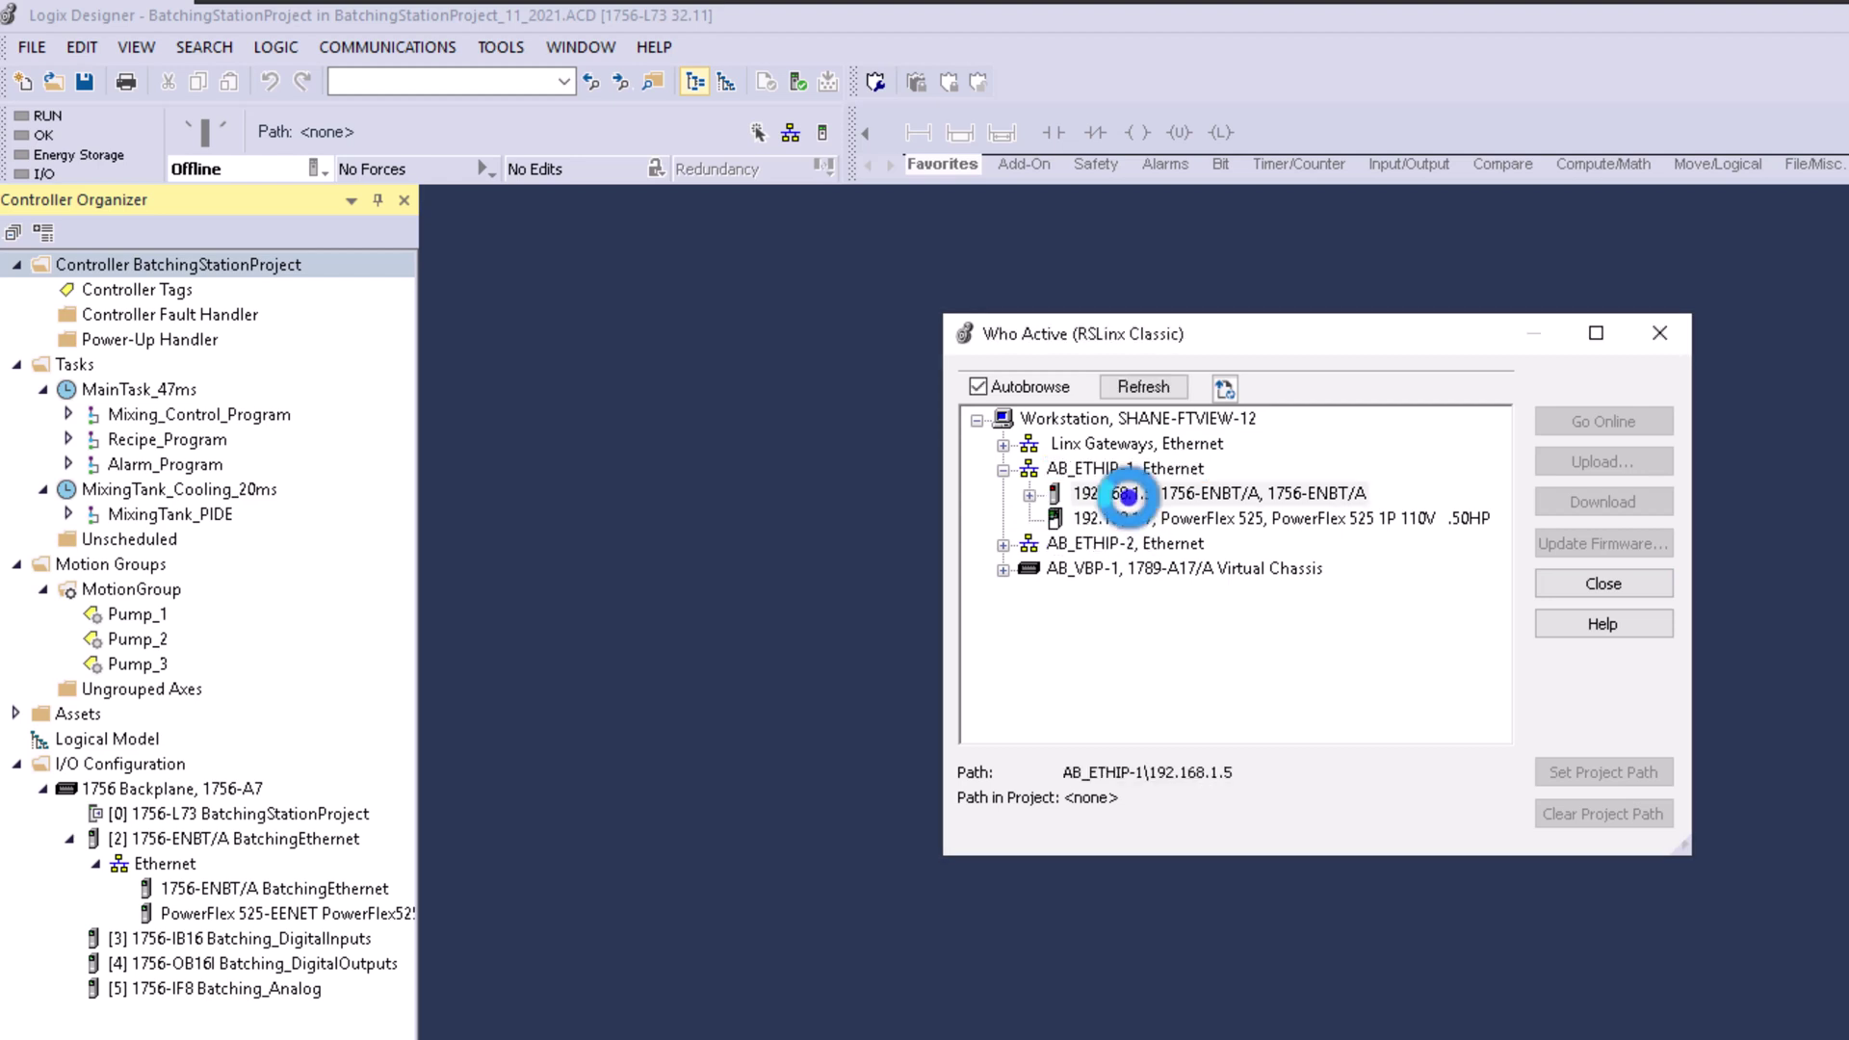
{"action": "double_click", "coordinate": [1129, 496]}
{"action": "double_click", "coordinate": [1083, 520]}
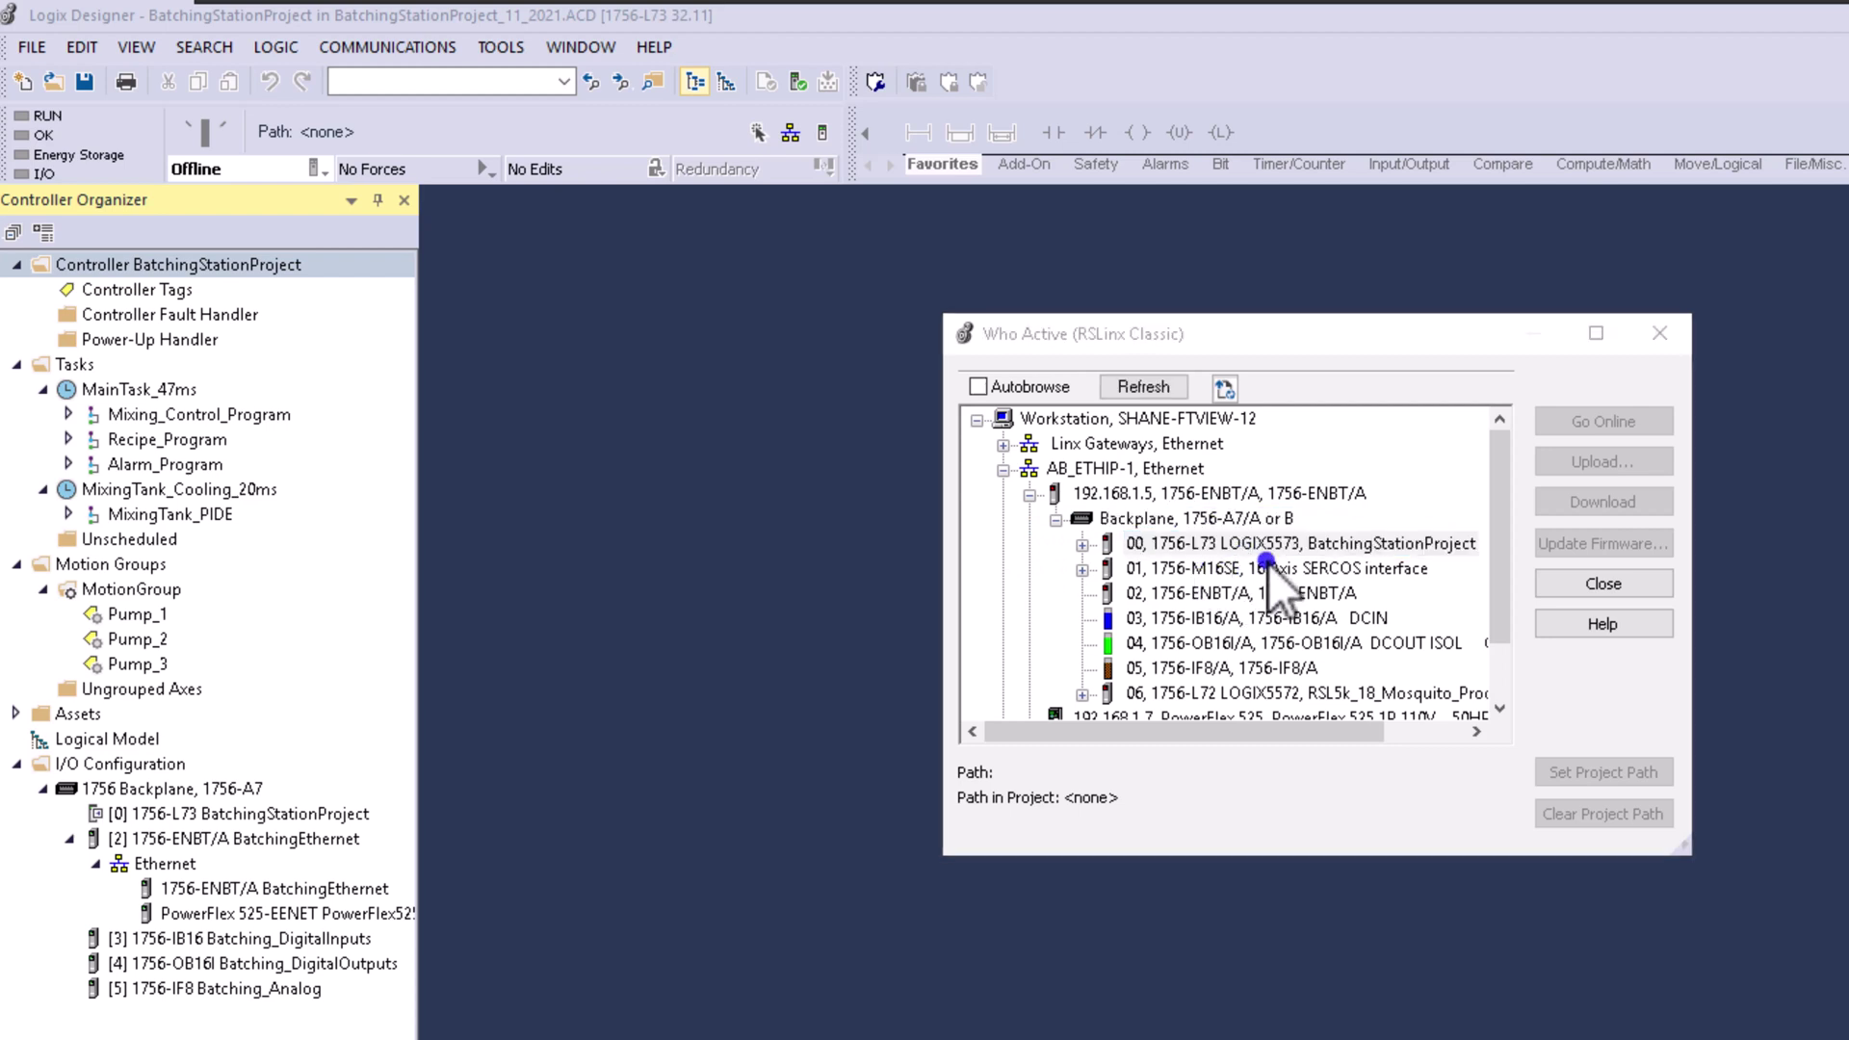
{"action": "left_click", "coordinate": [1223, 544]}
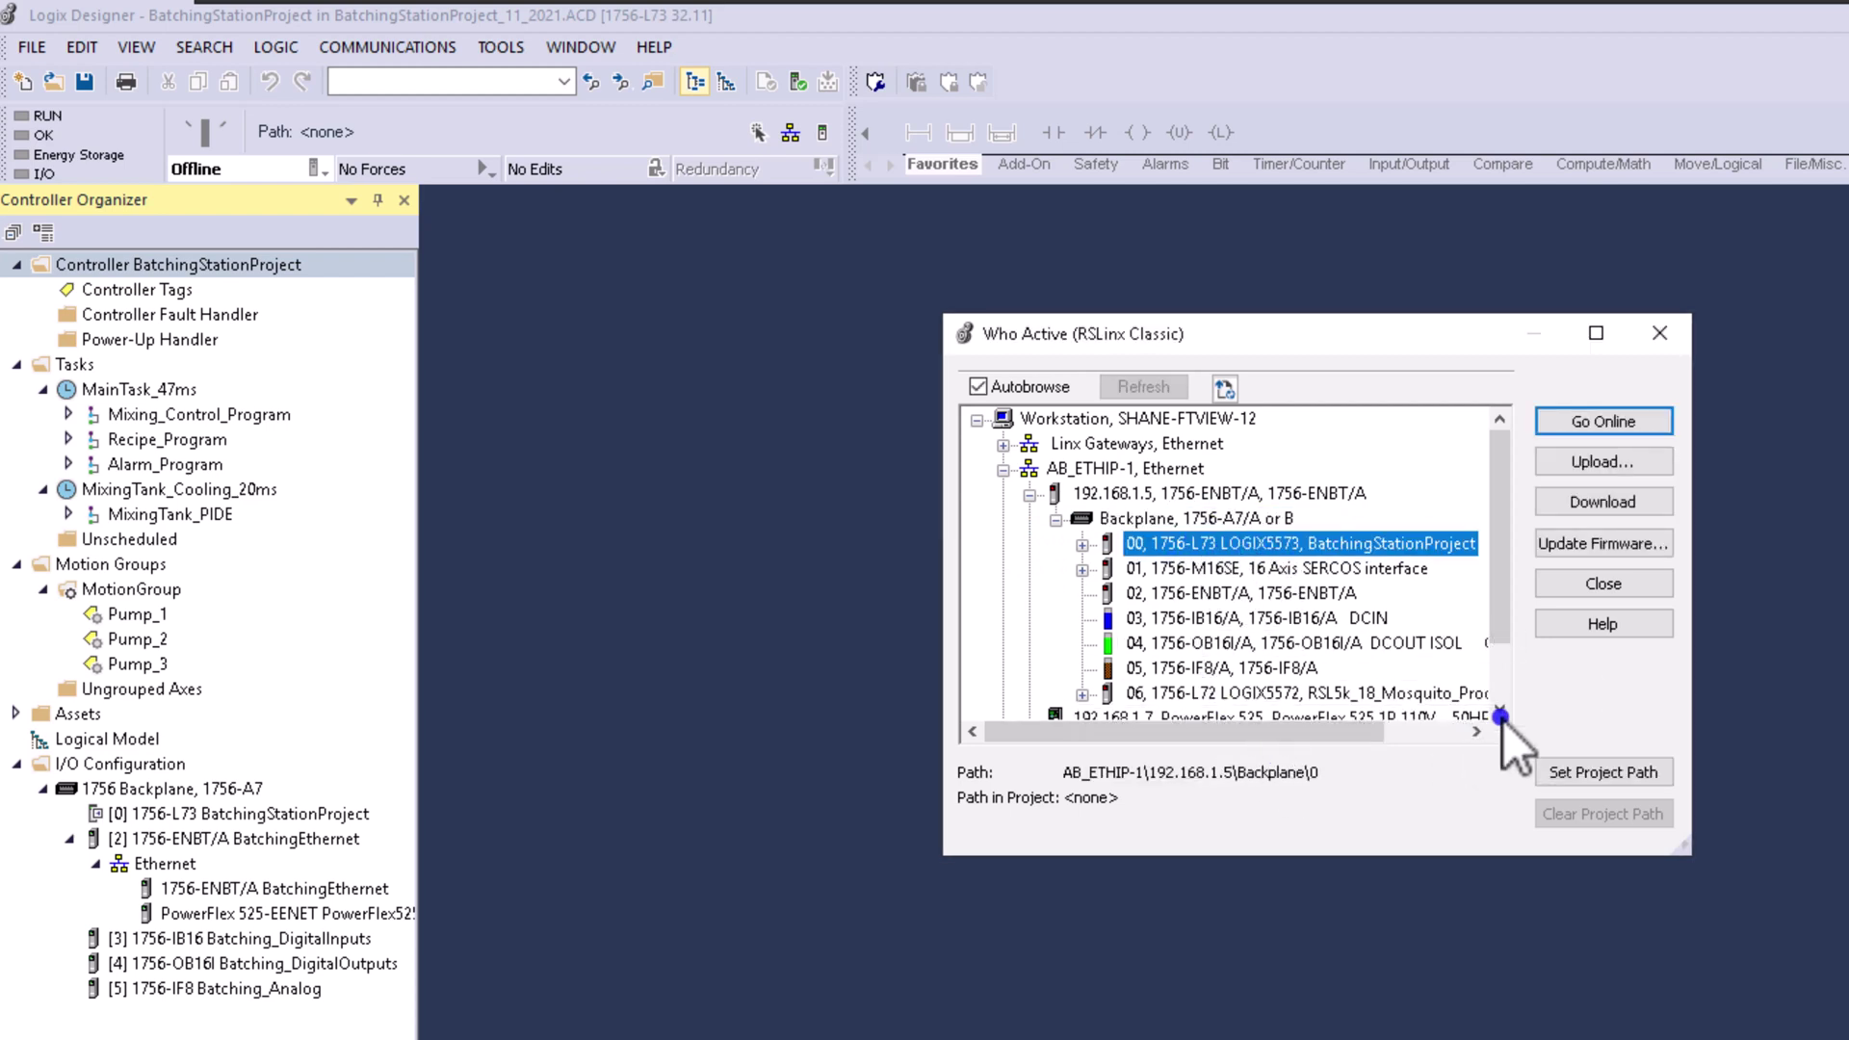
{"action": "left_click", "coordinate": [1631, 423]}
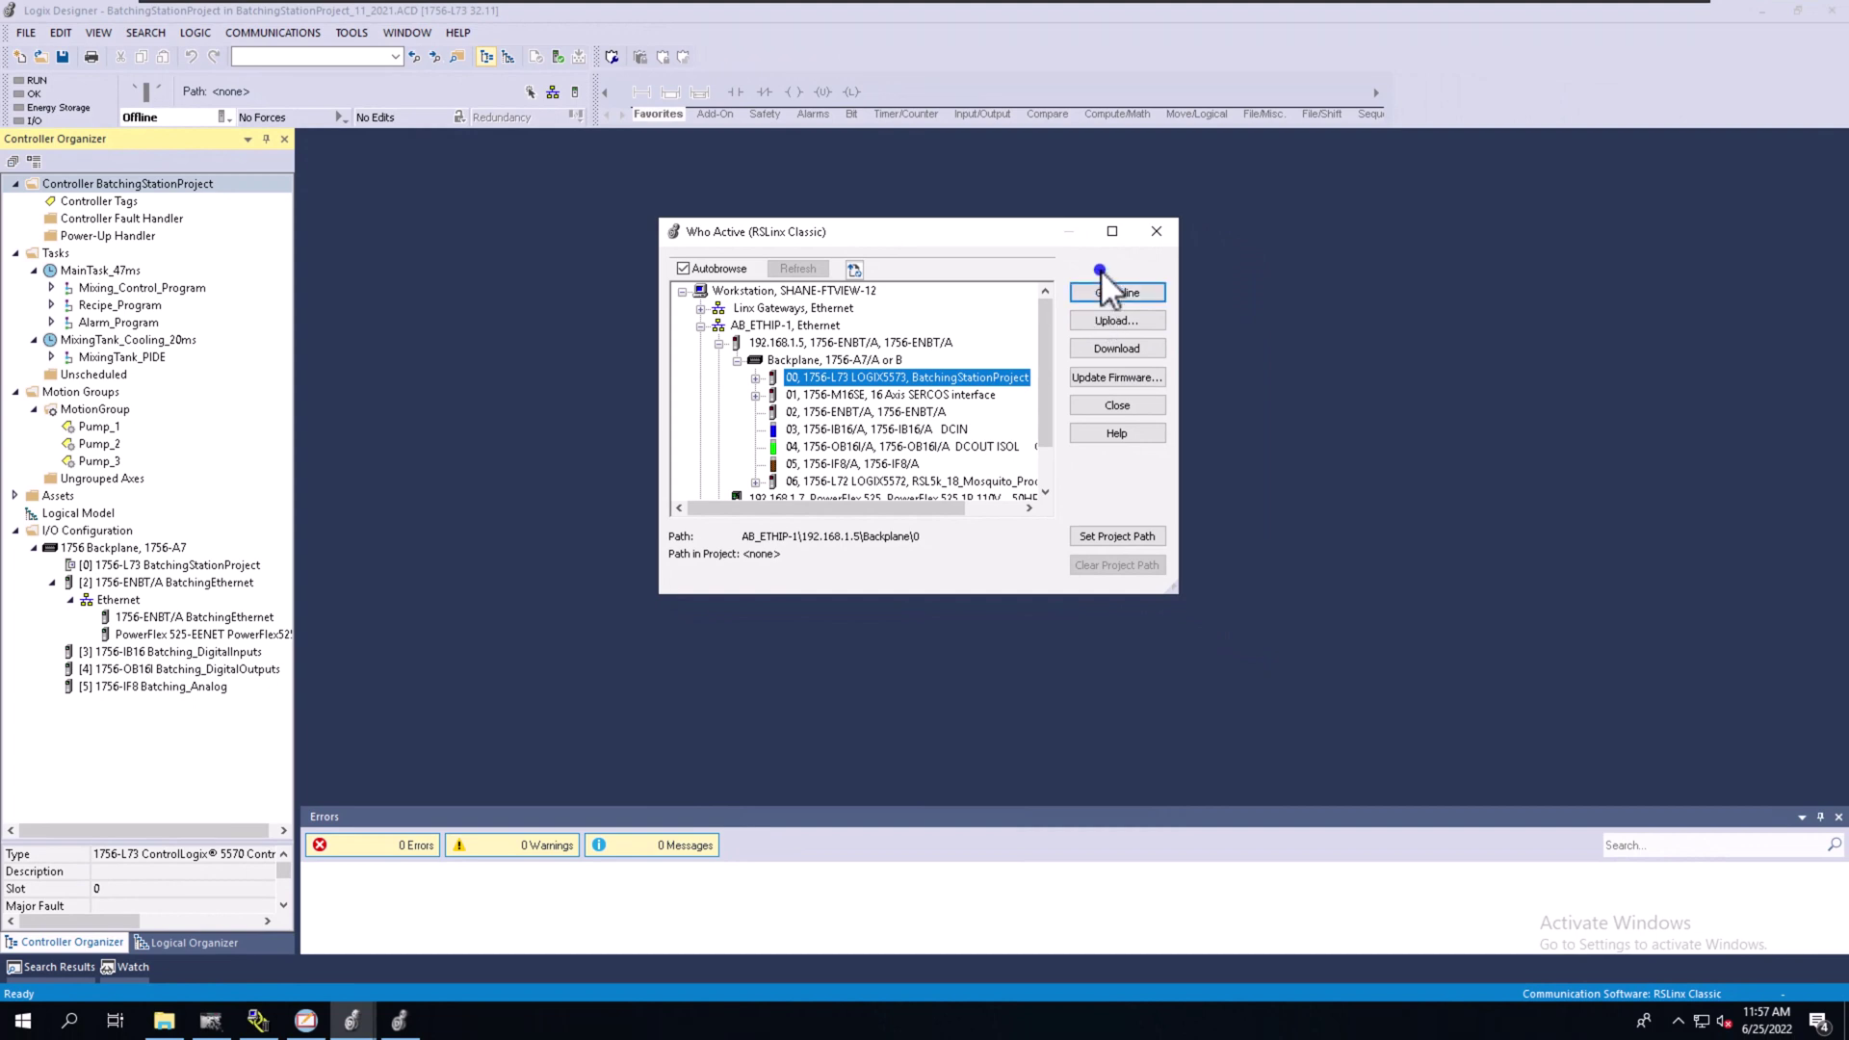
{"action": "left_click", "coordinate": [1157, 232]}
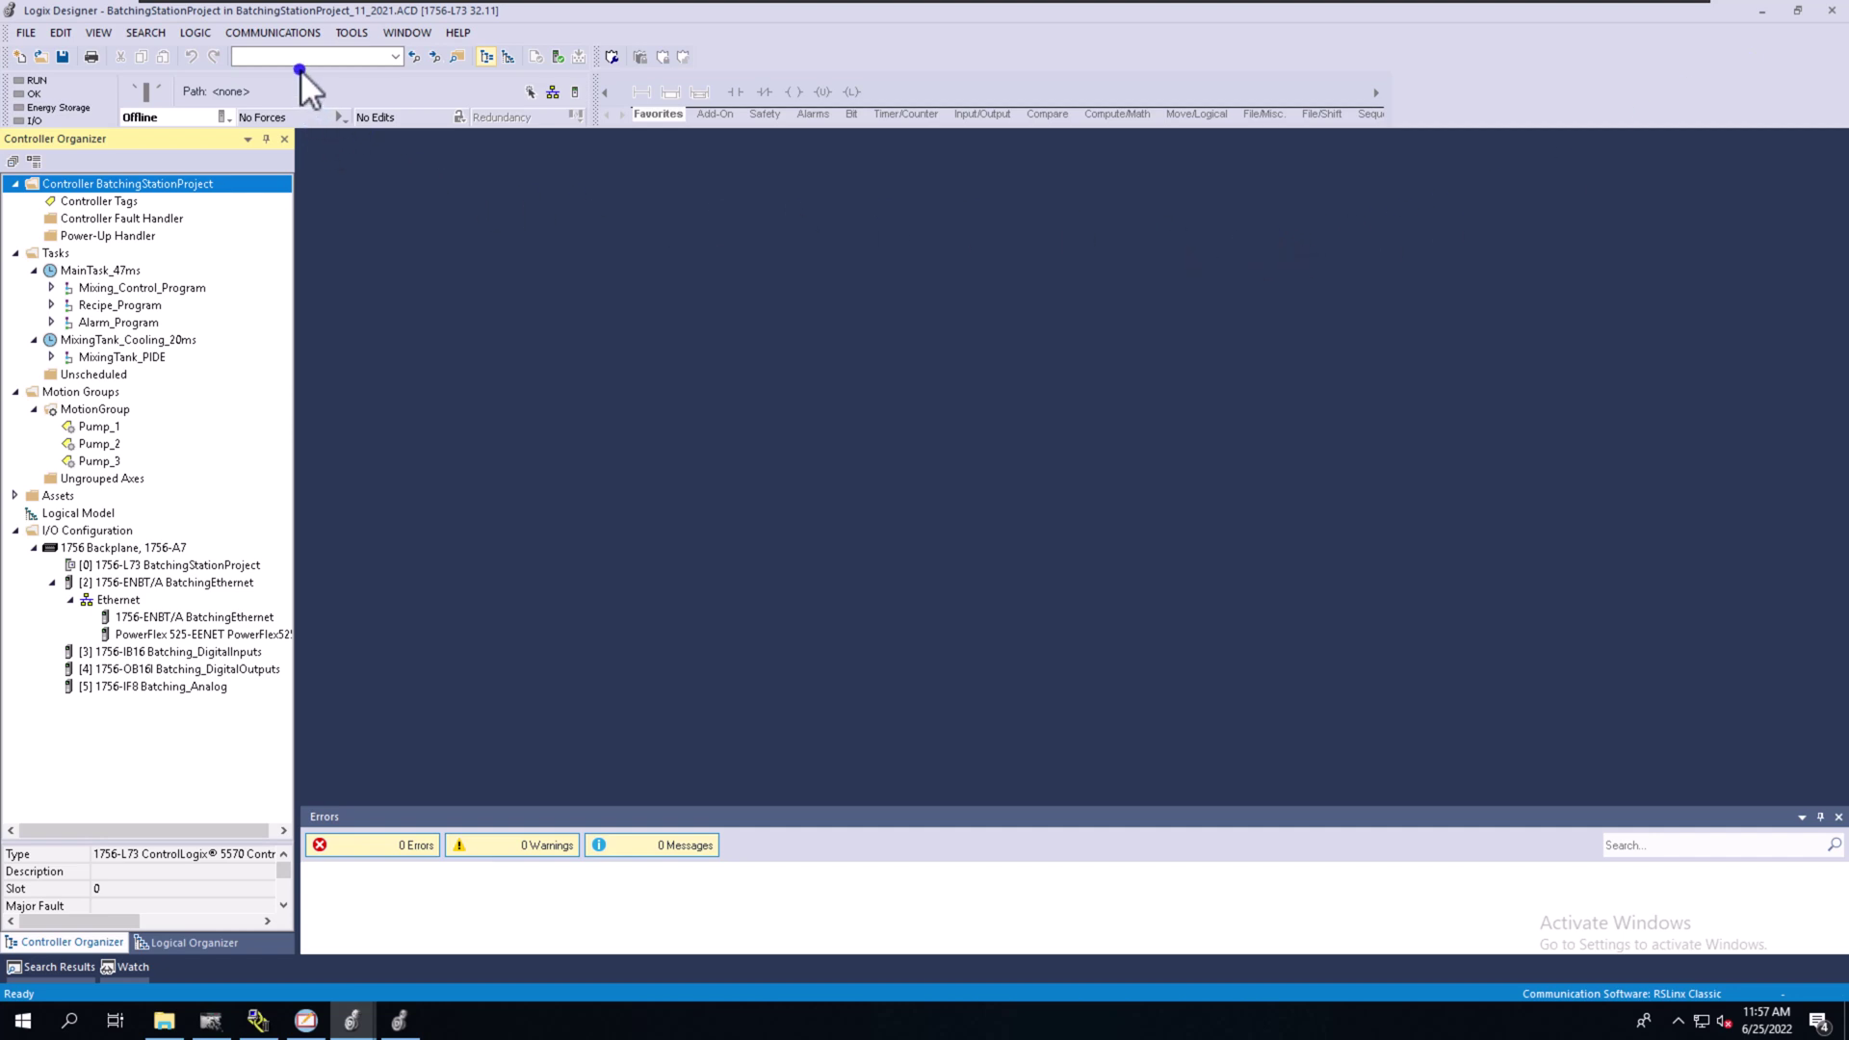
Step: Reopen Who Active and select the 00 1756-L73 at AB_ETHIP-1\192.168.1.5\Backplane\0
{"action": "left_click", "coordinate": [289, 33]}
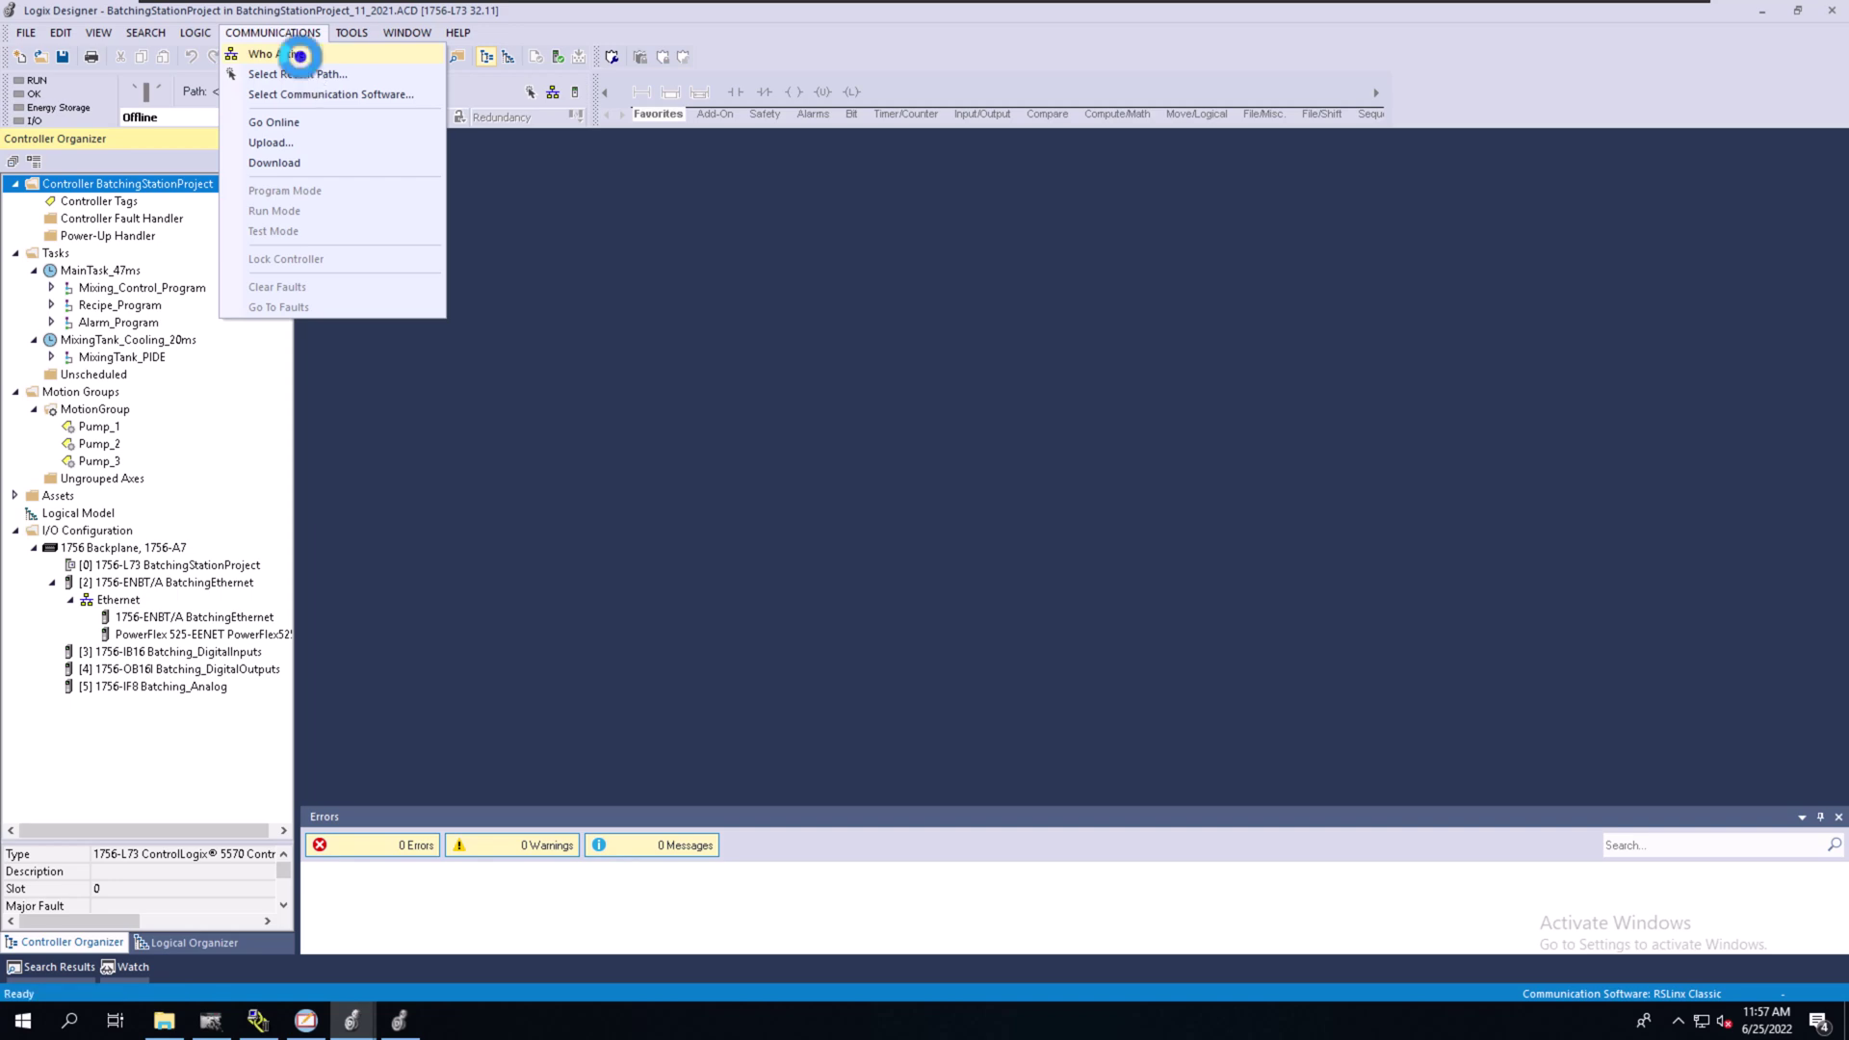
{"action": "left_click", "coordinate": [300, 56]}
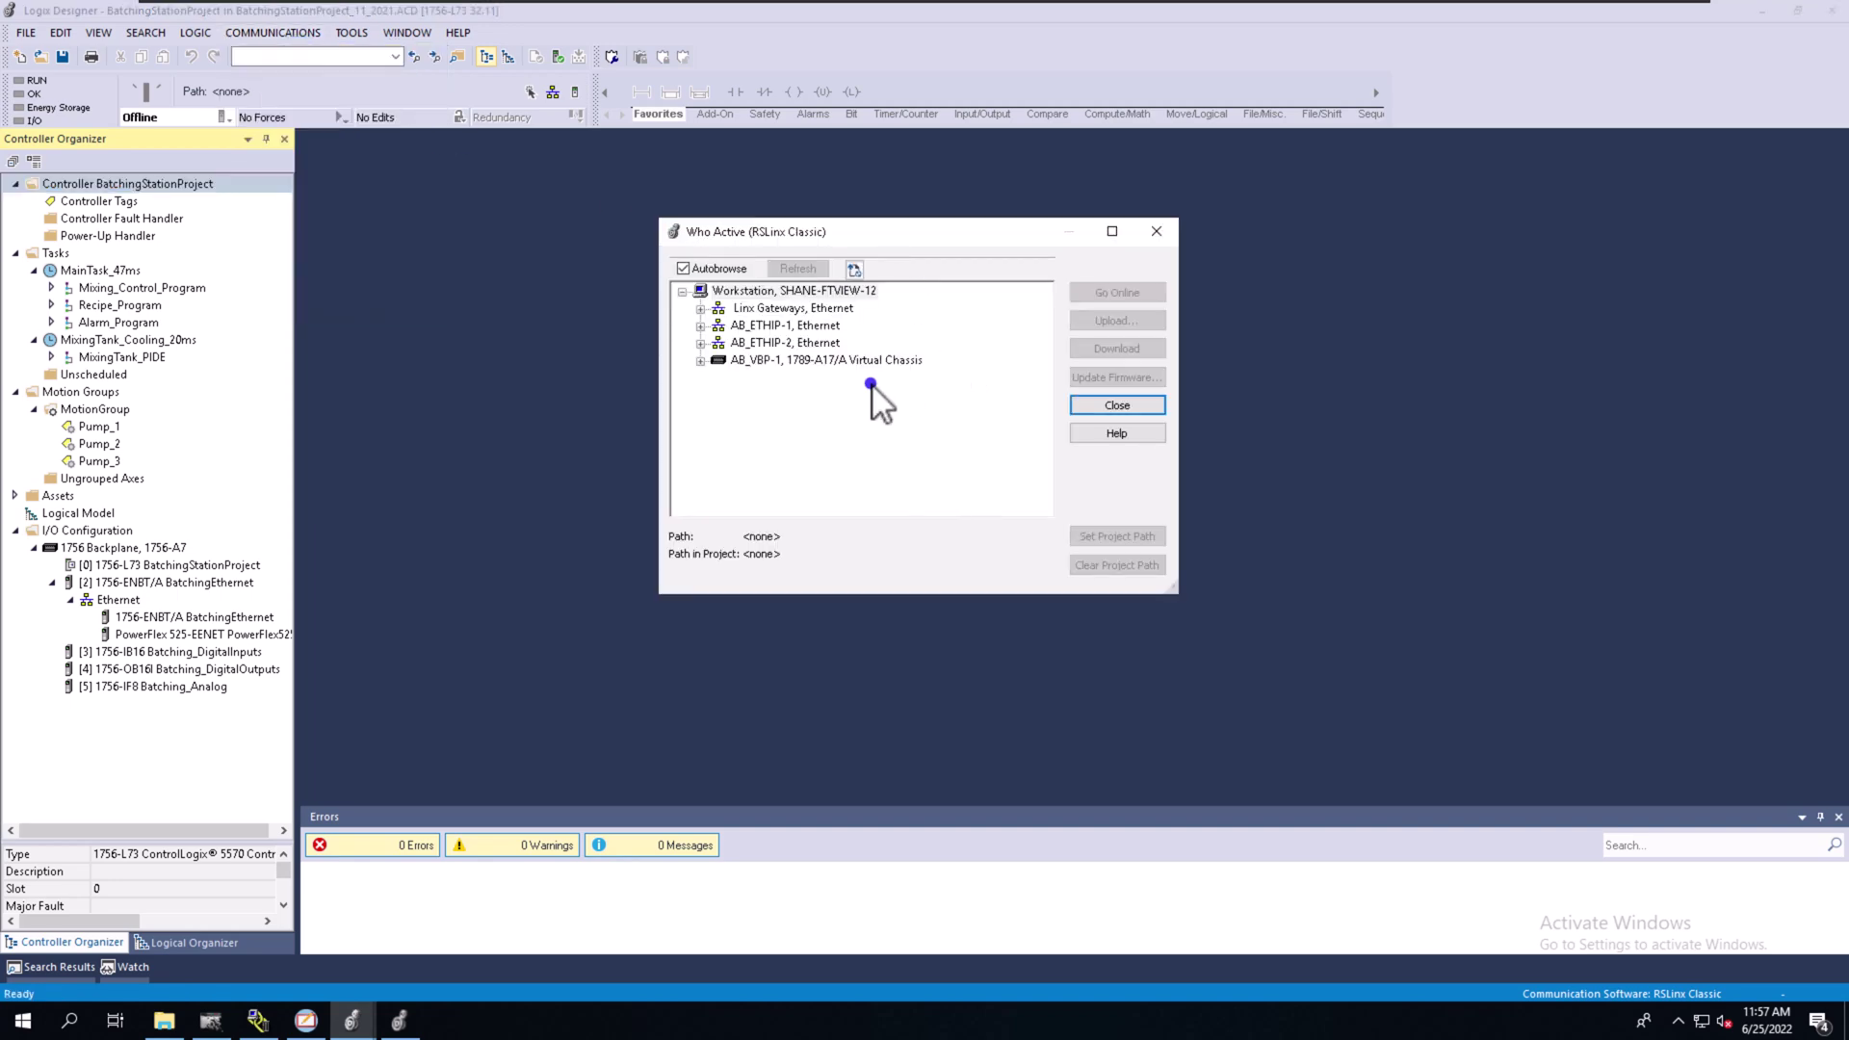
{"action": "left_click", "coordinate": [701, 326]}
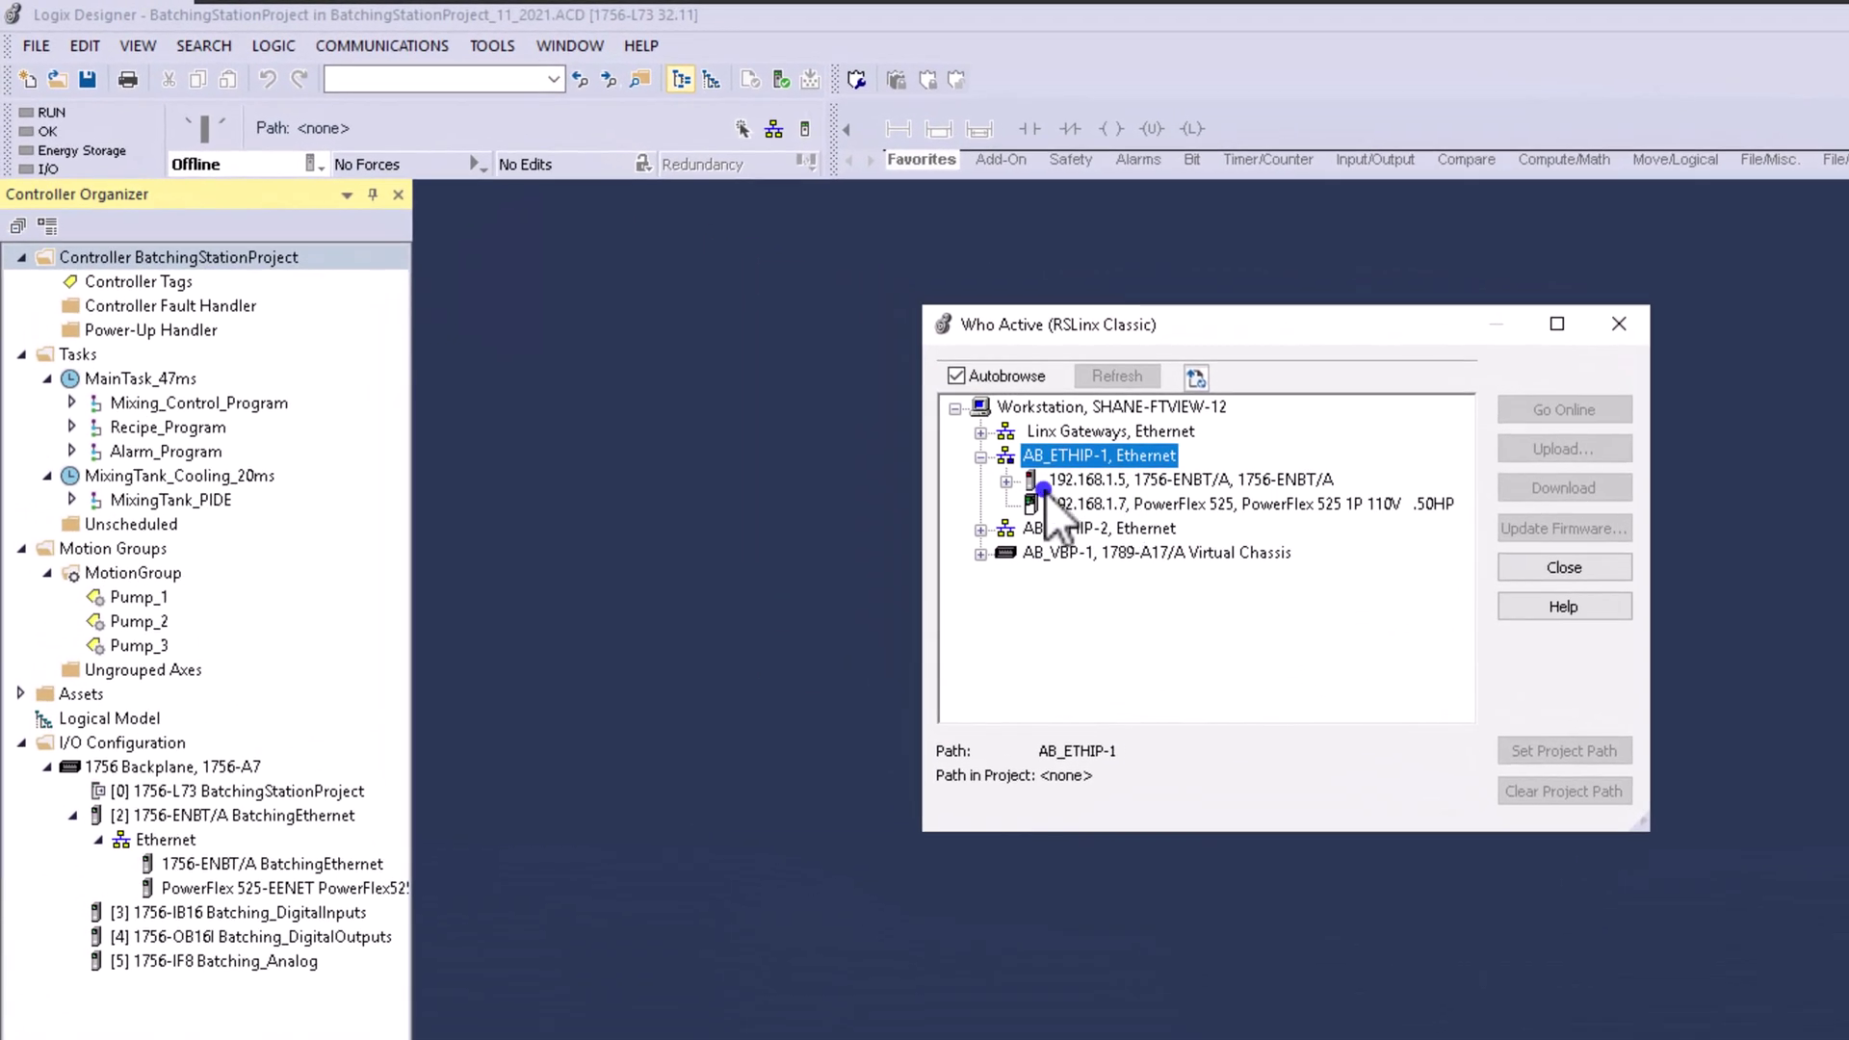
{"action": "left_click", "coordinate": [1015, 431]}
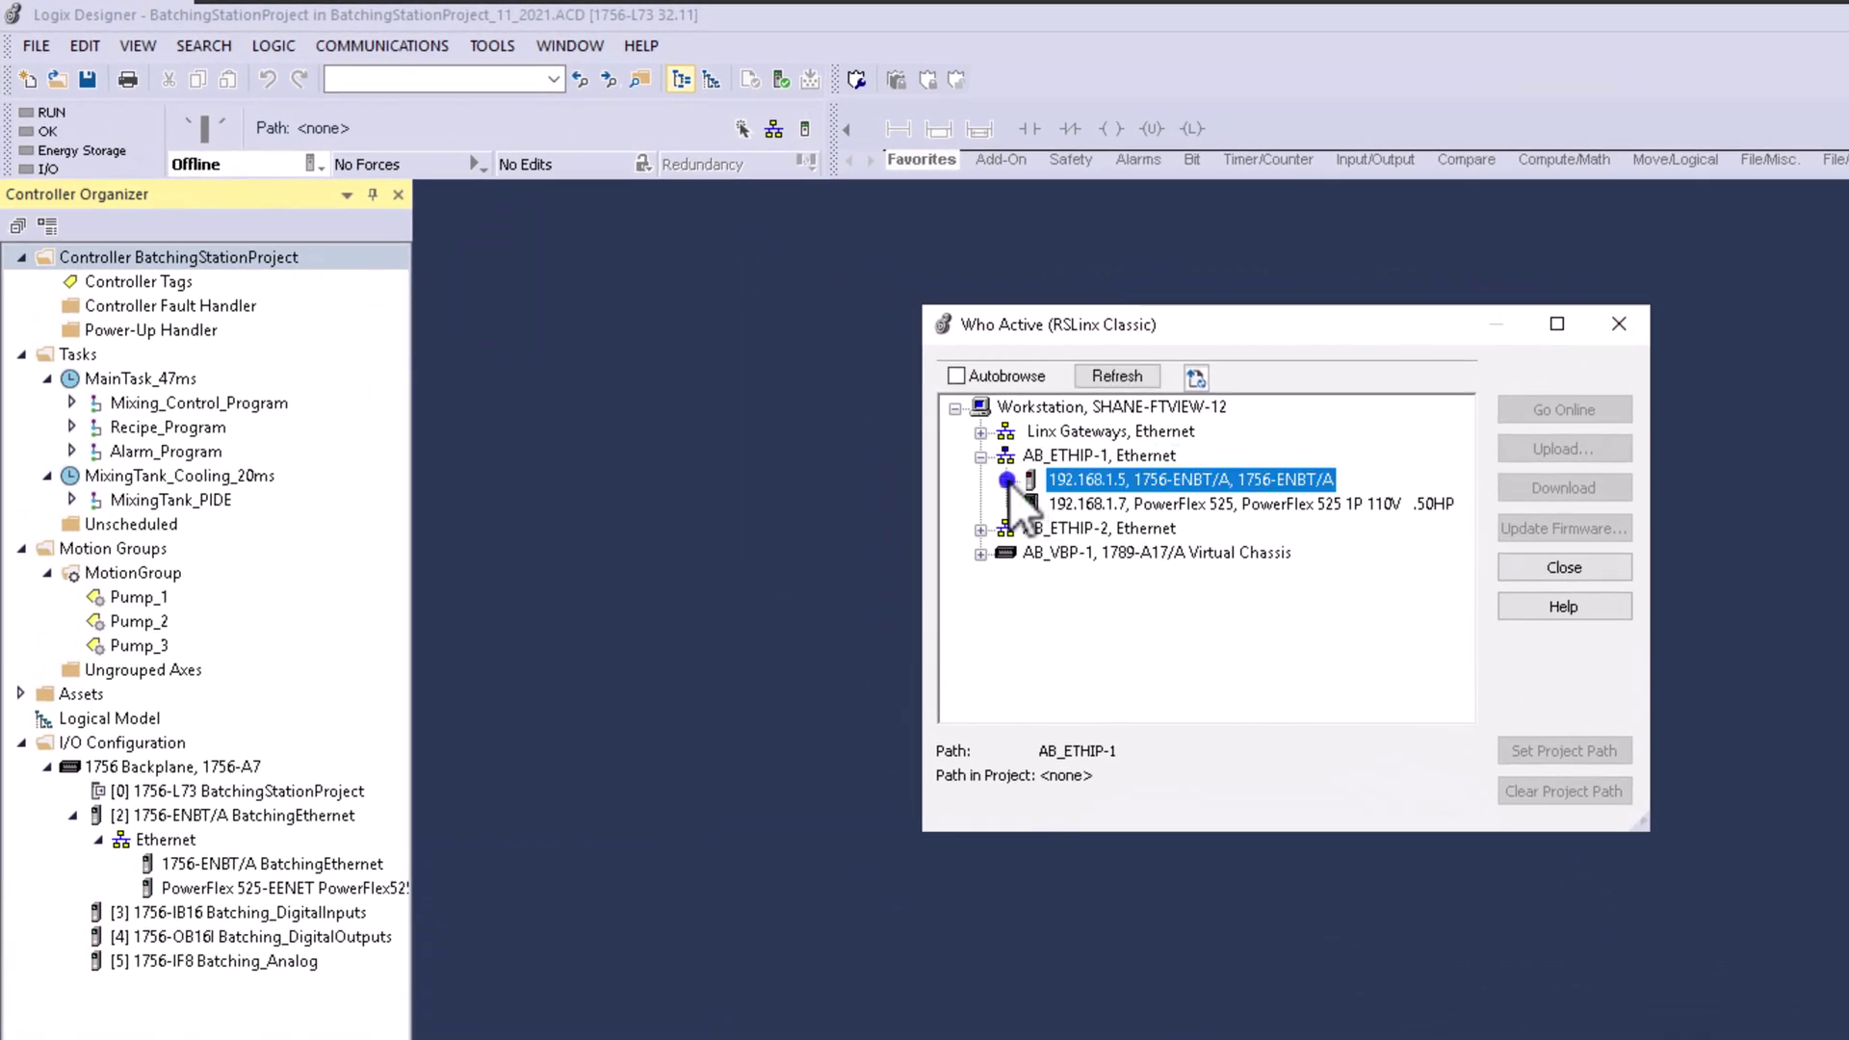
{"action": "double_click", "coordinate": [1137, 481]}
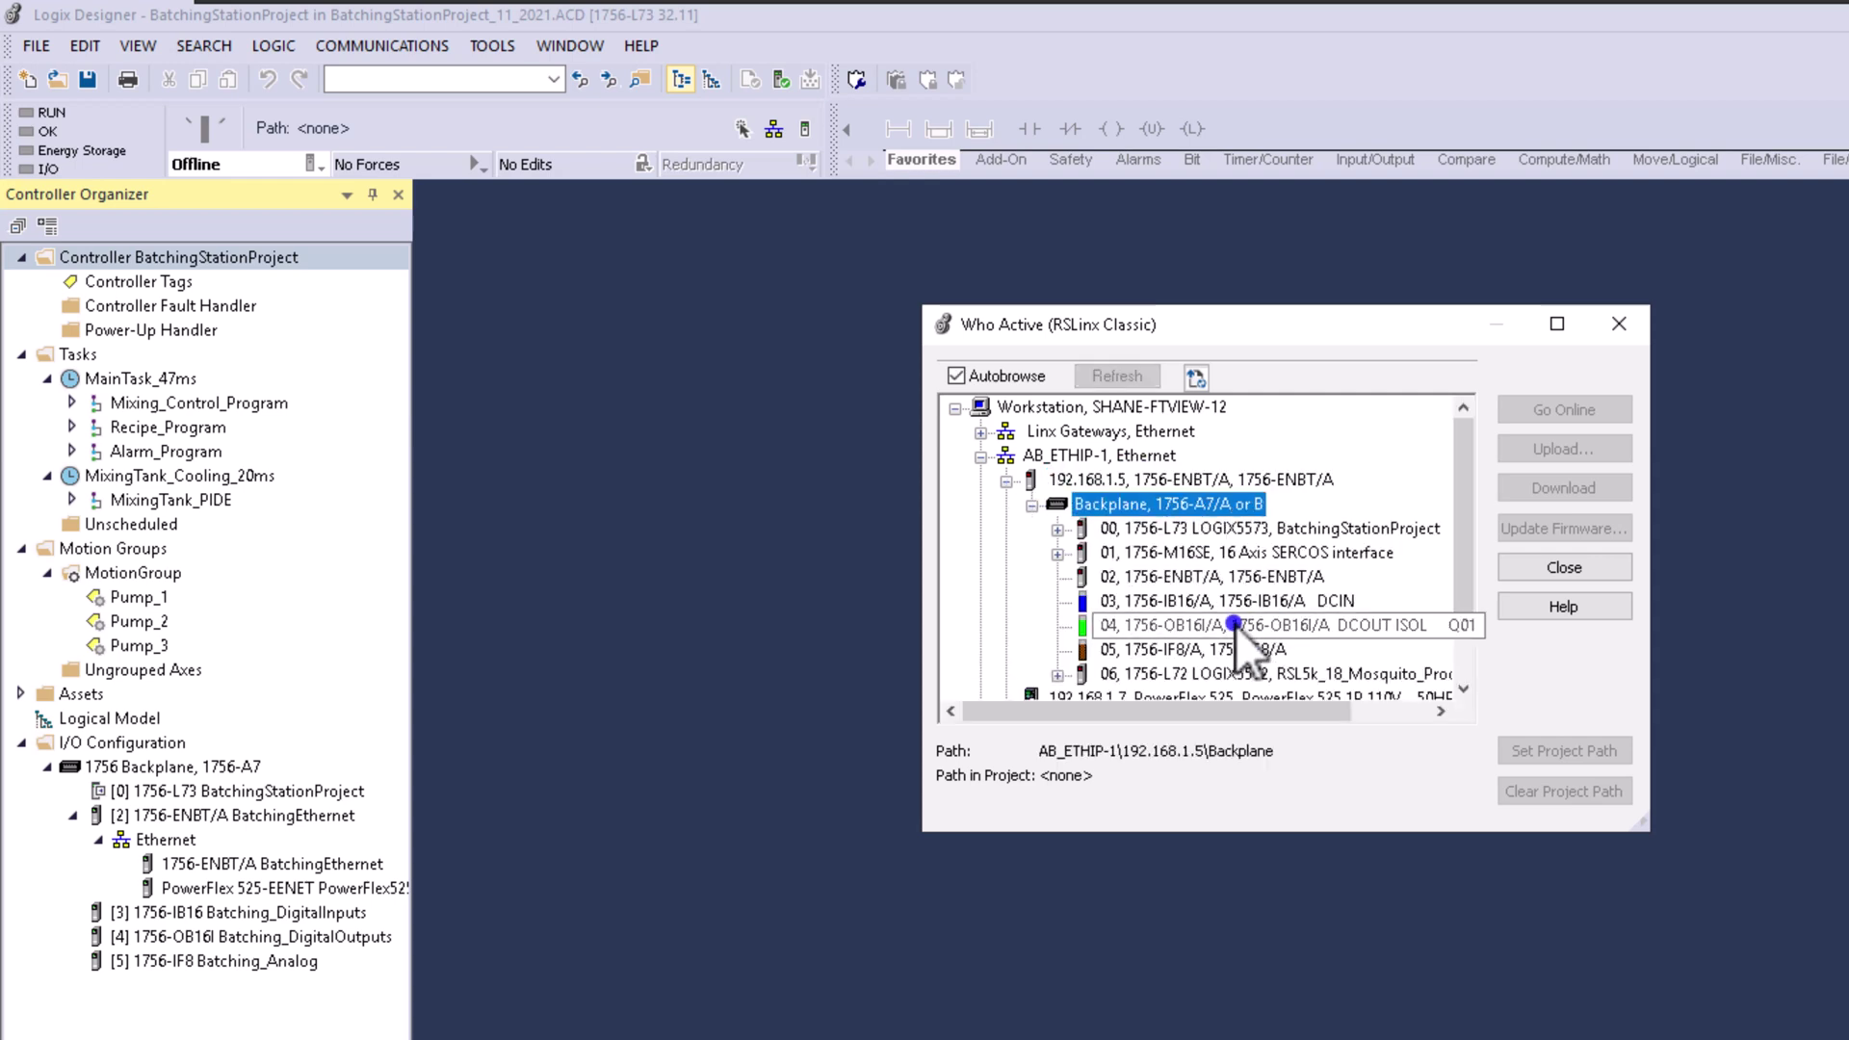
{"action": "left_click", "coordinate": [1240, 531]}
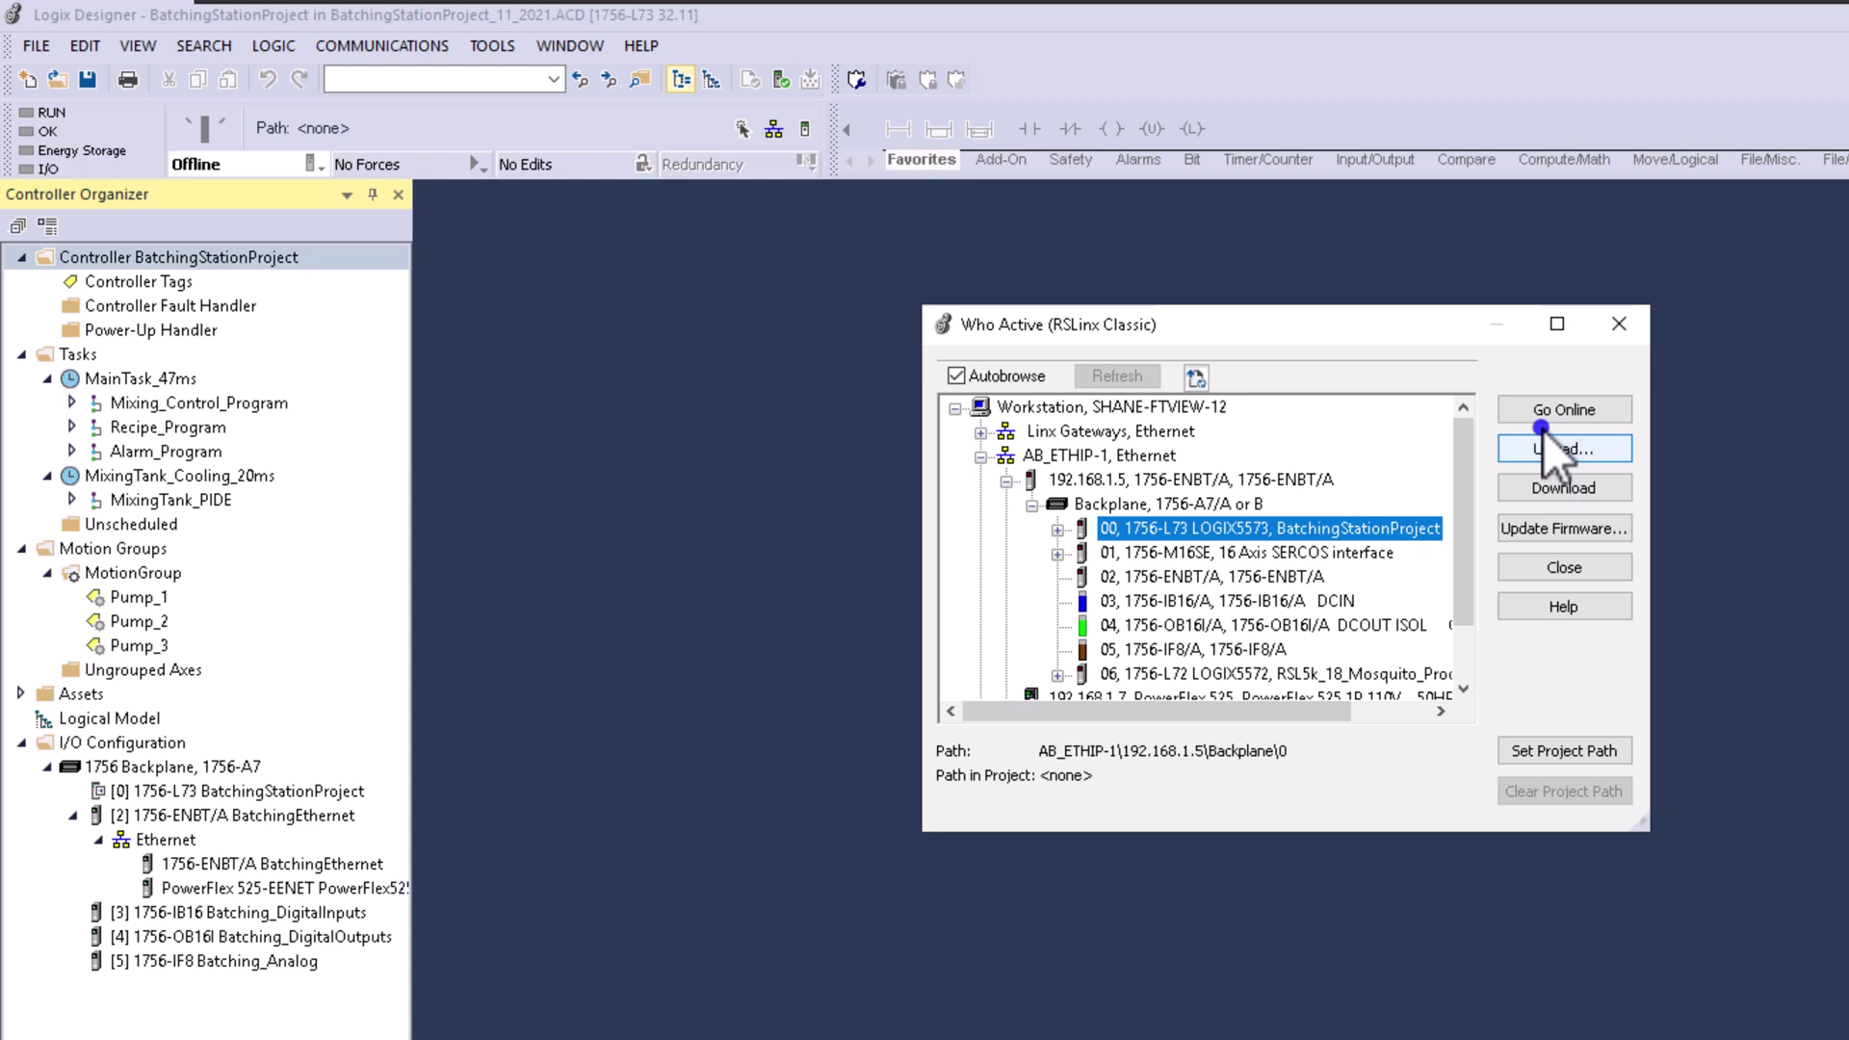
Step: Go online to the selected 1756-L73 controller from the Who Active dialog
{"action": "left_click", "coordinate": [1545, 411]}
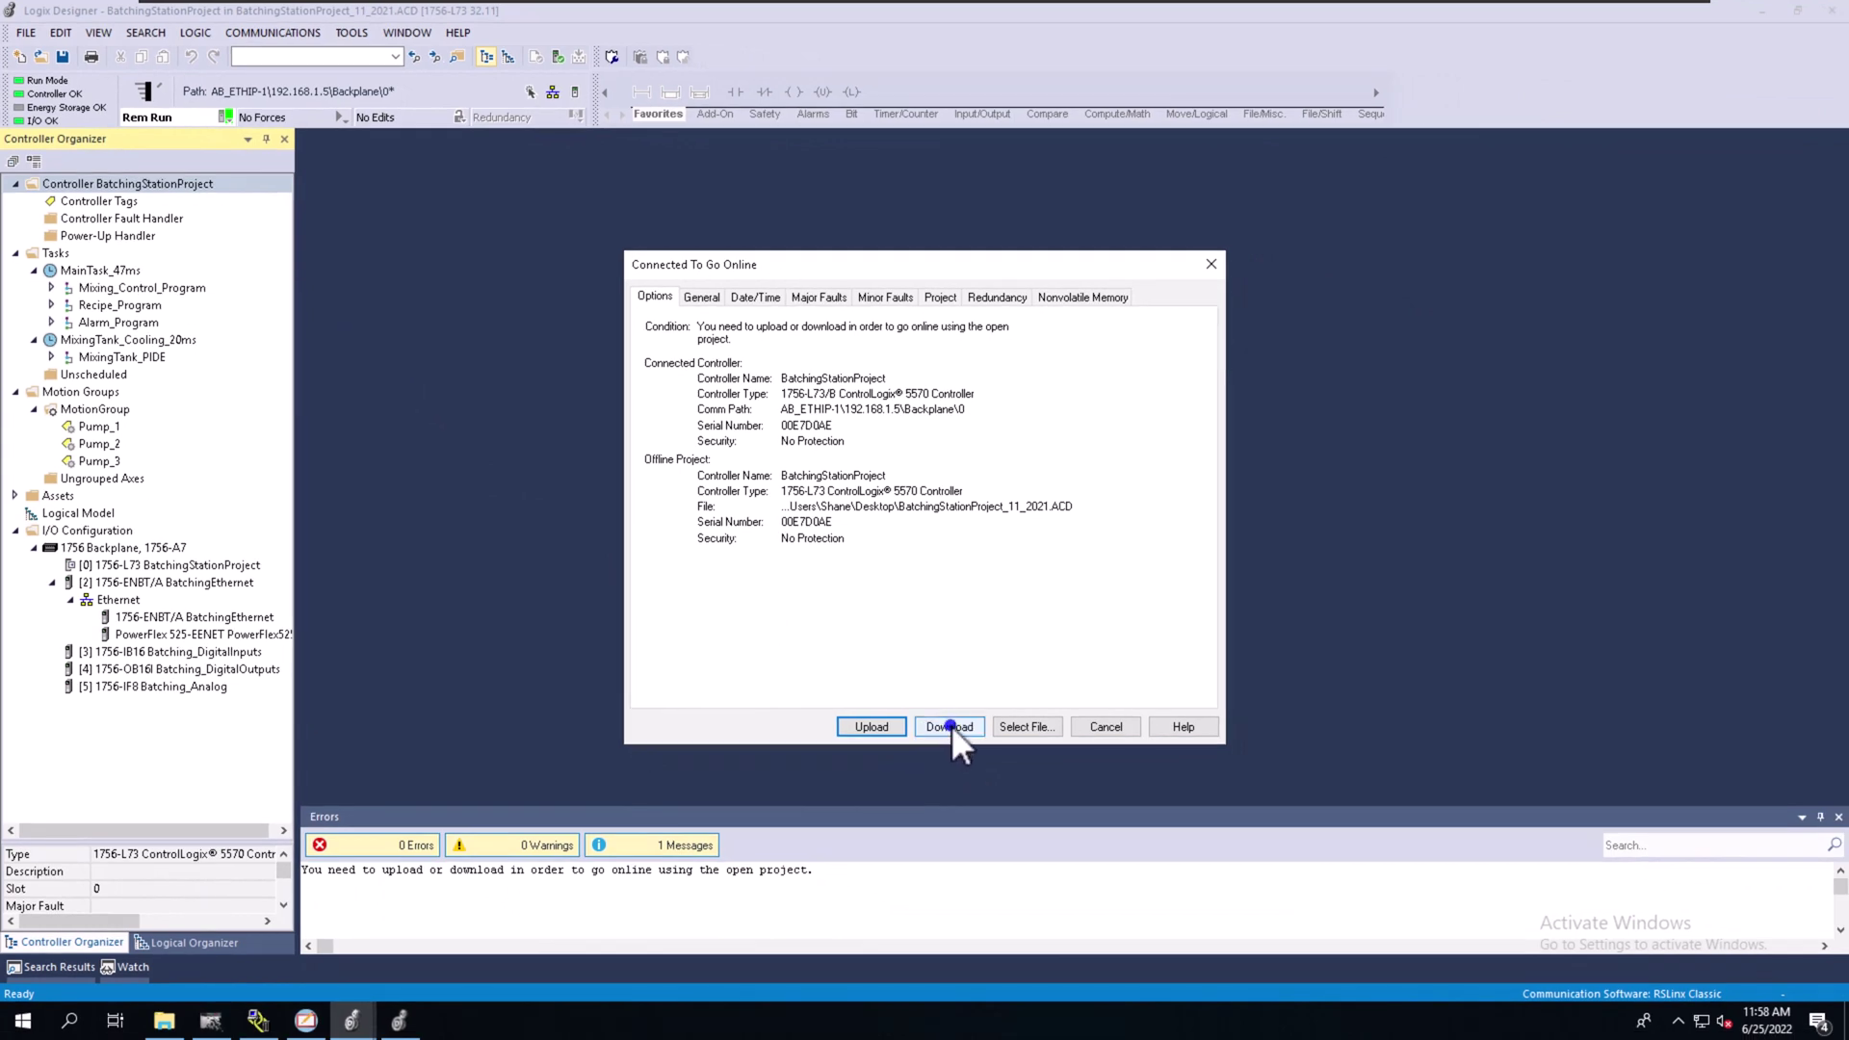
Step: Download BatchingStationProject, confirming past the warnings, and return the controller to Remote Run
{"action": "left_click", "coordinate": [952, 724]}
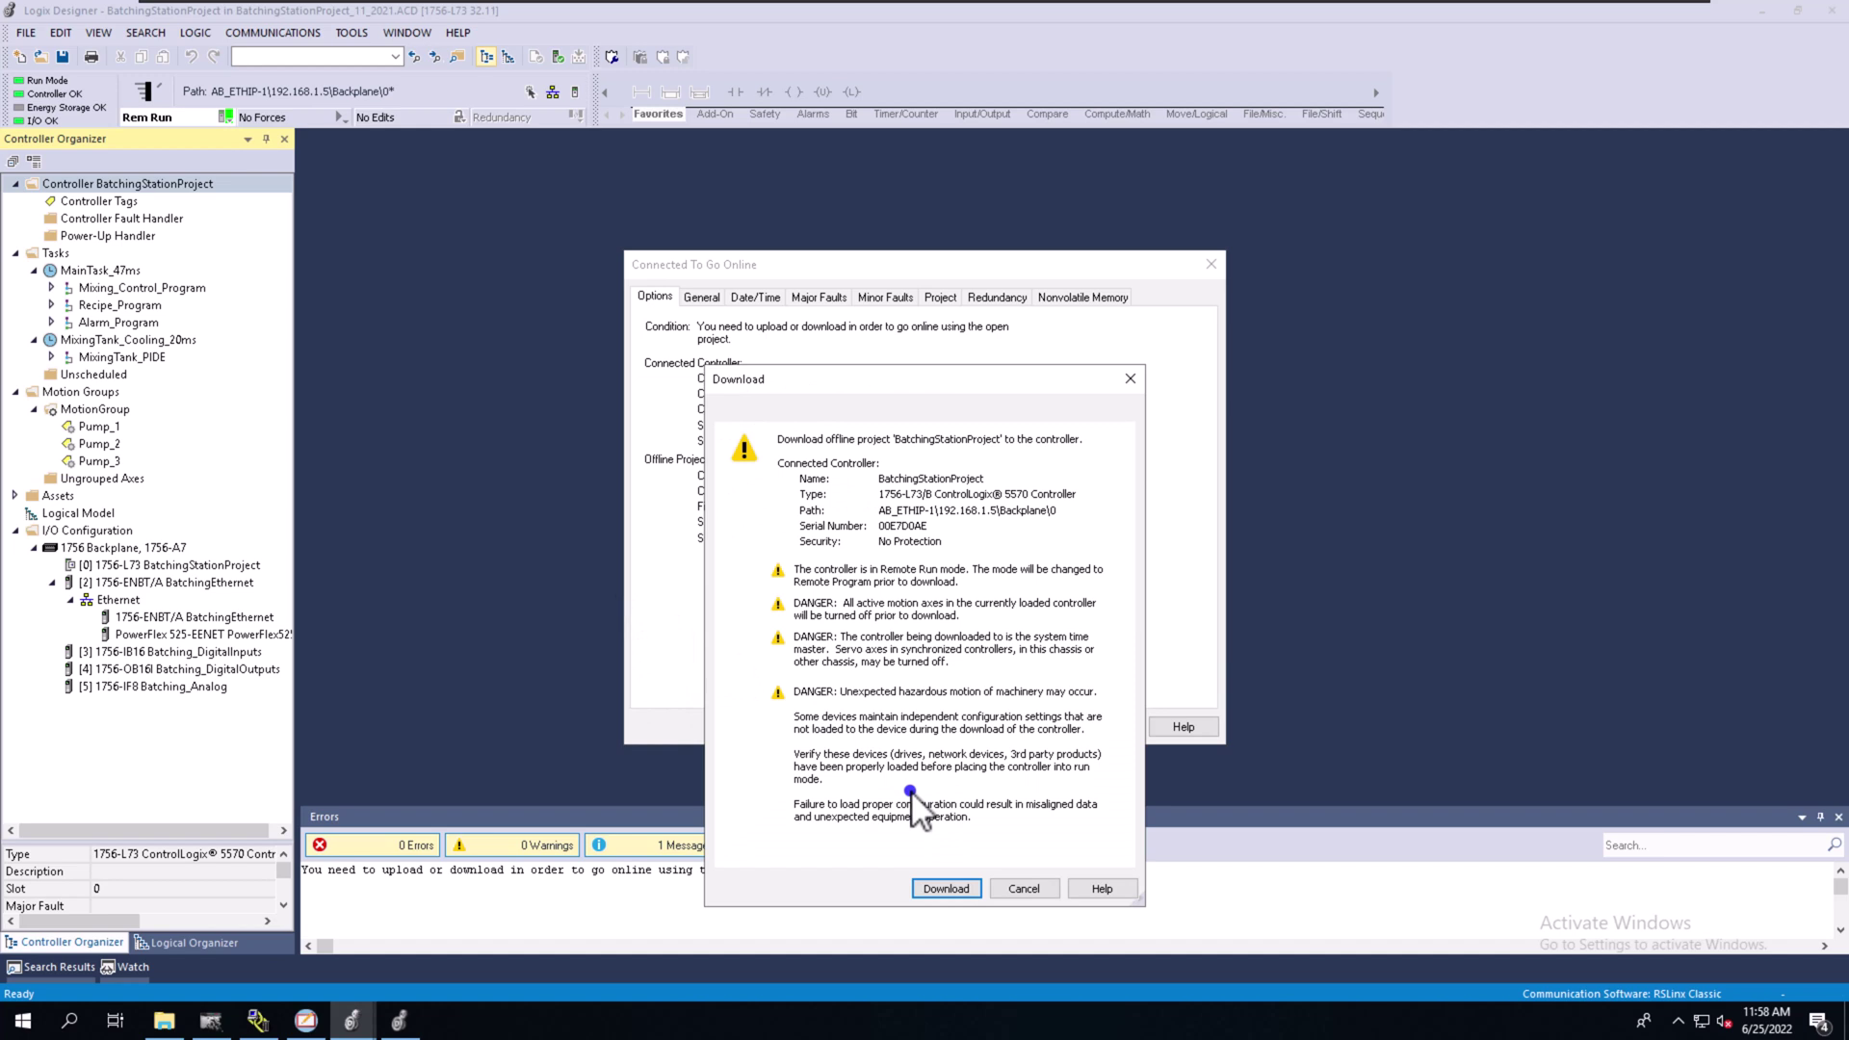
{"action": "left_click", "coordinate": [951, 889]}
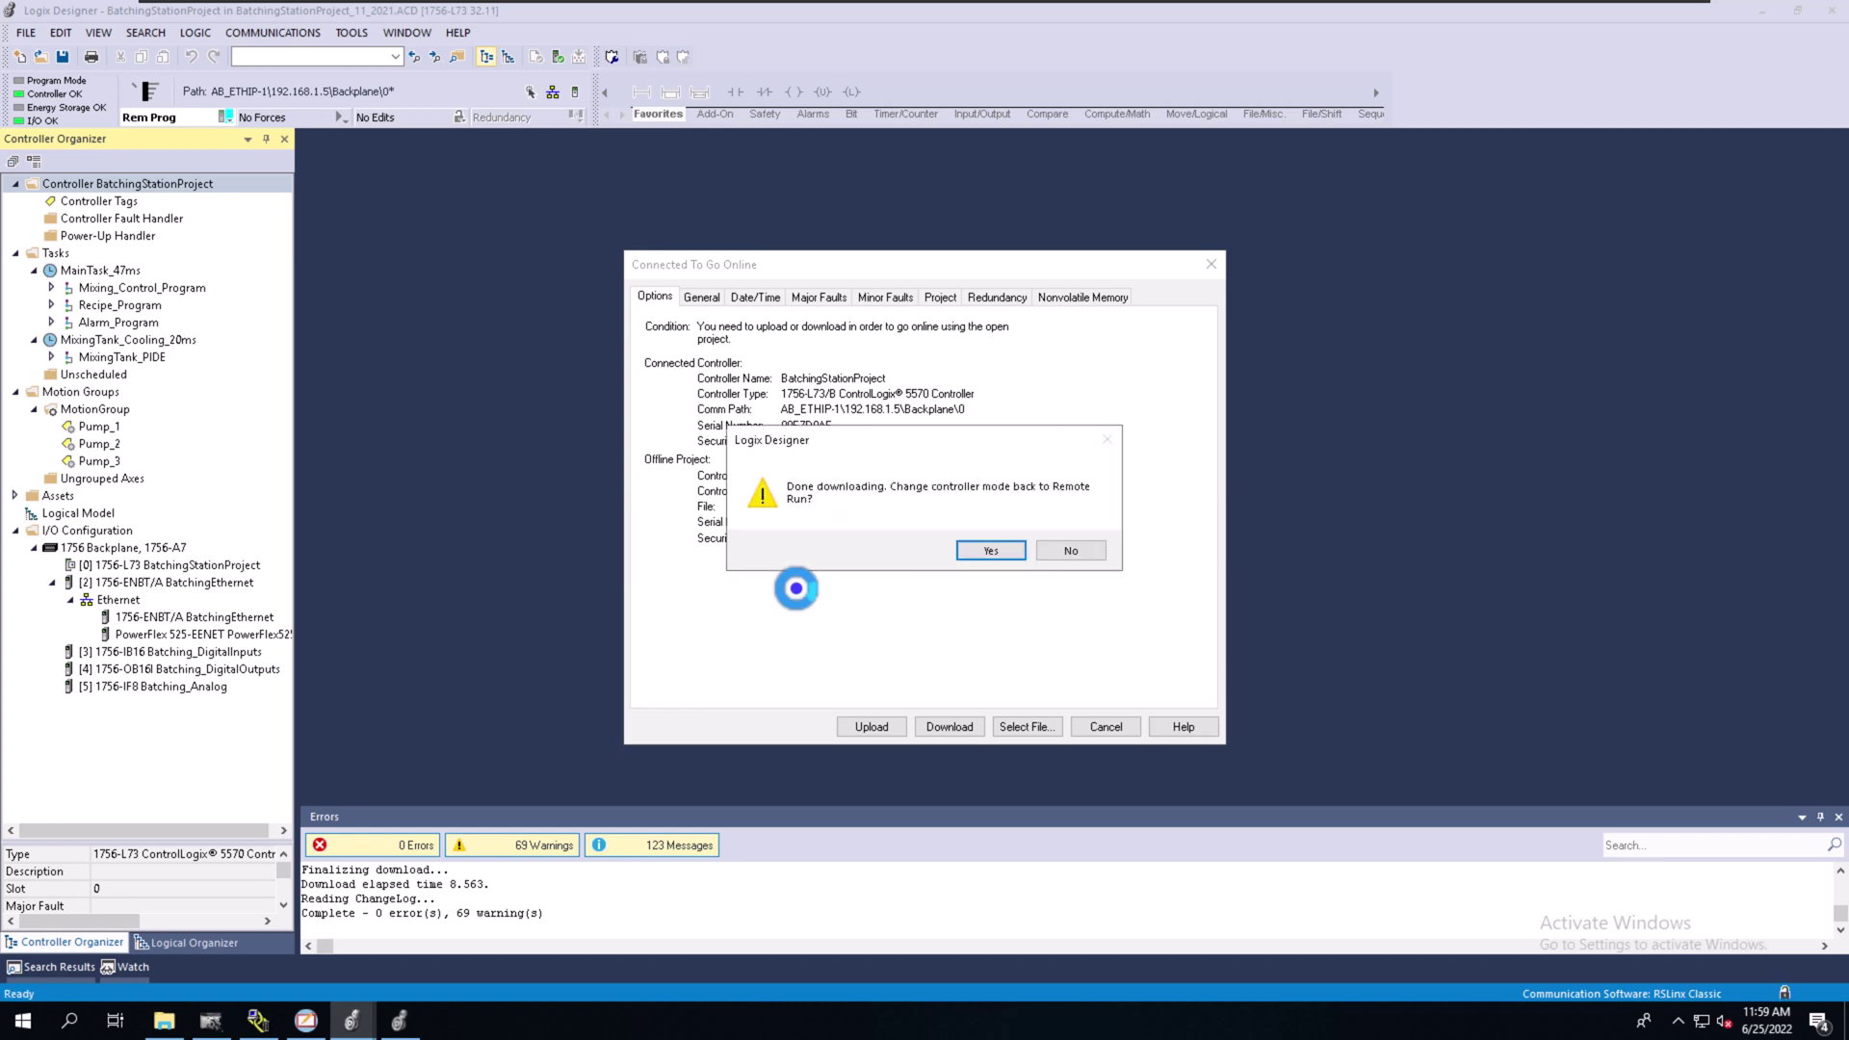
{"action": "left_click", "coordinate": [993, 552]}
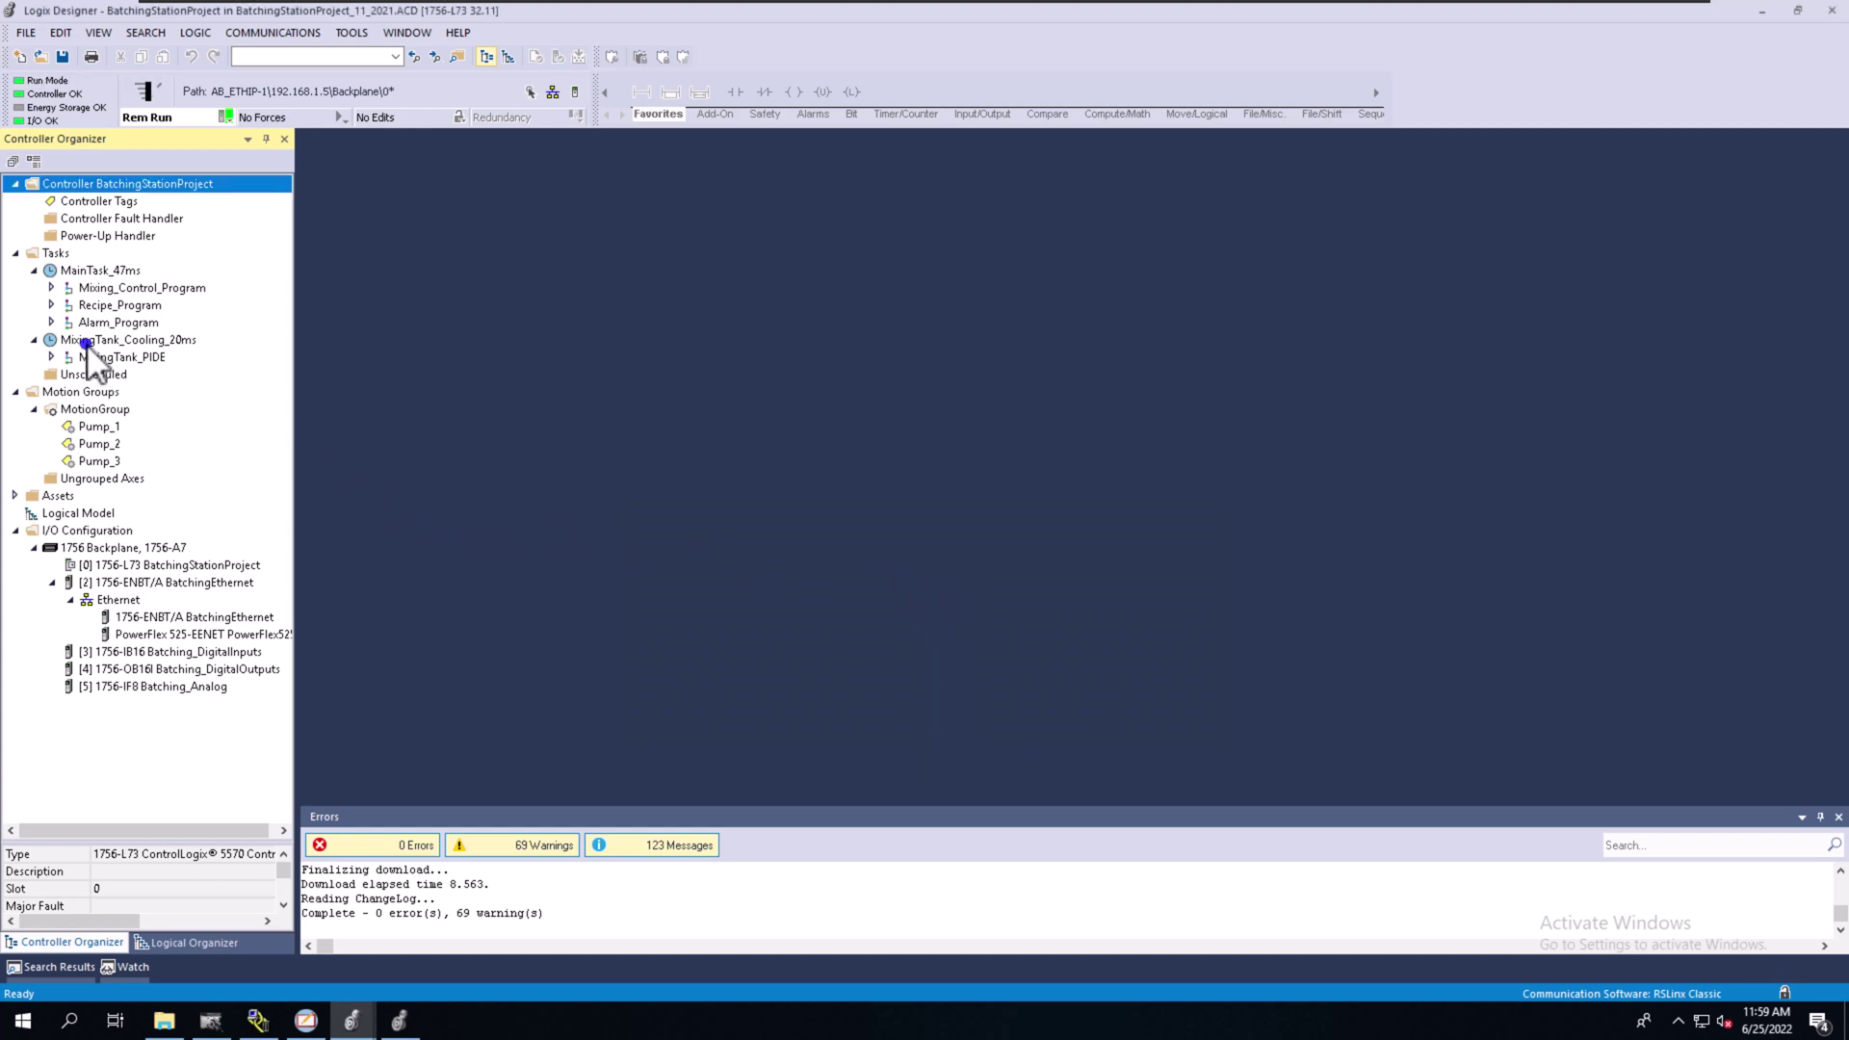
Step: Expand the programs and open MixingCooling, _0Batch_Controls and _1Premix_Tanks_Routine online
{"action": "left_click", "coordinate": [51, 289]}
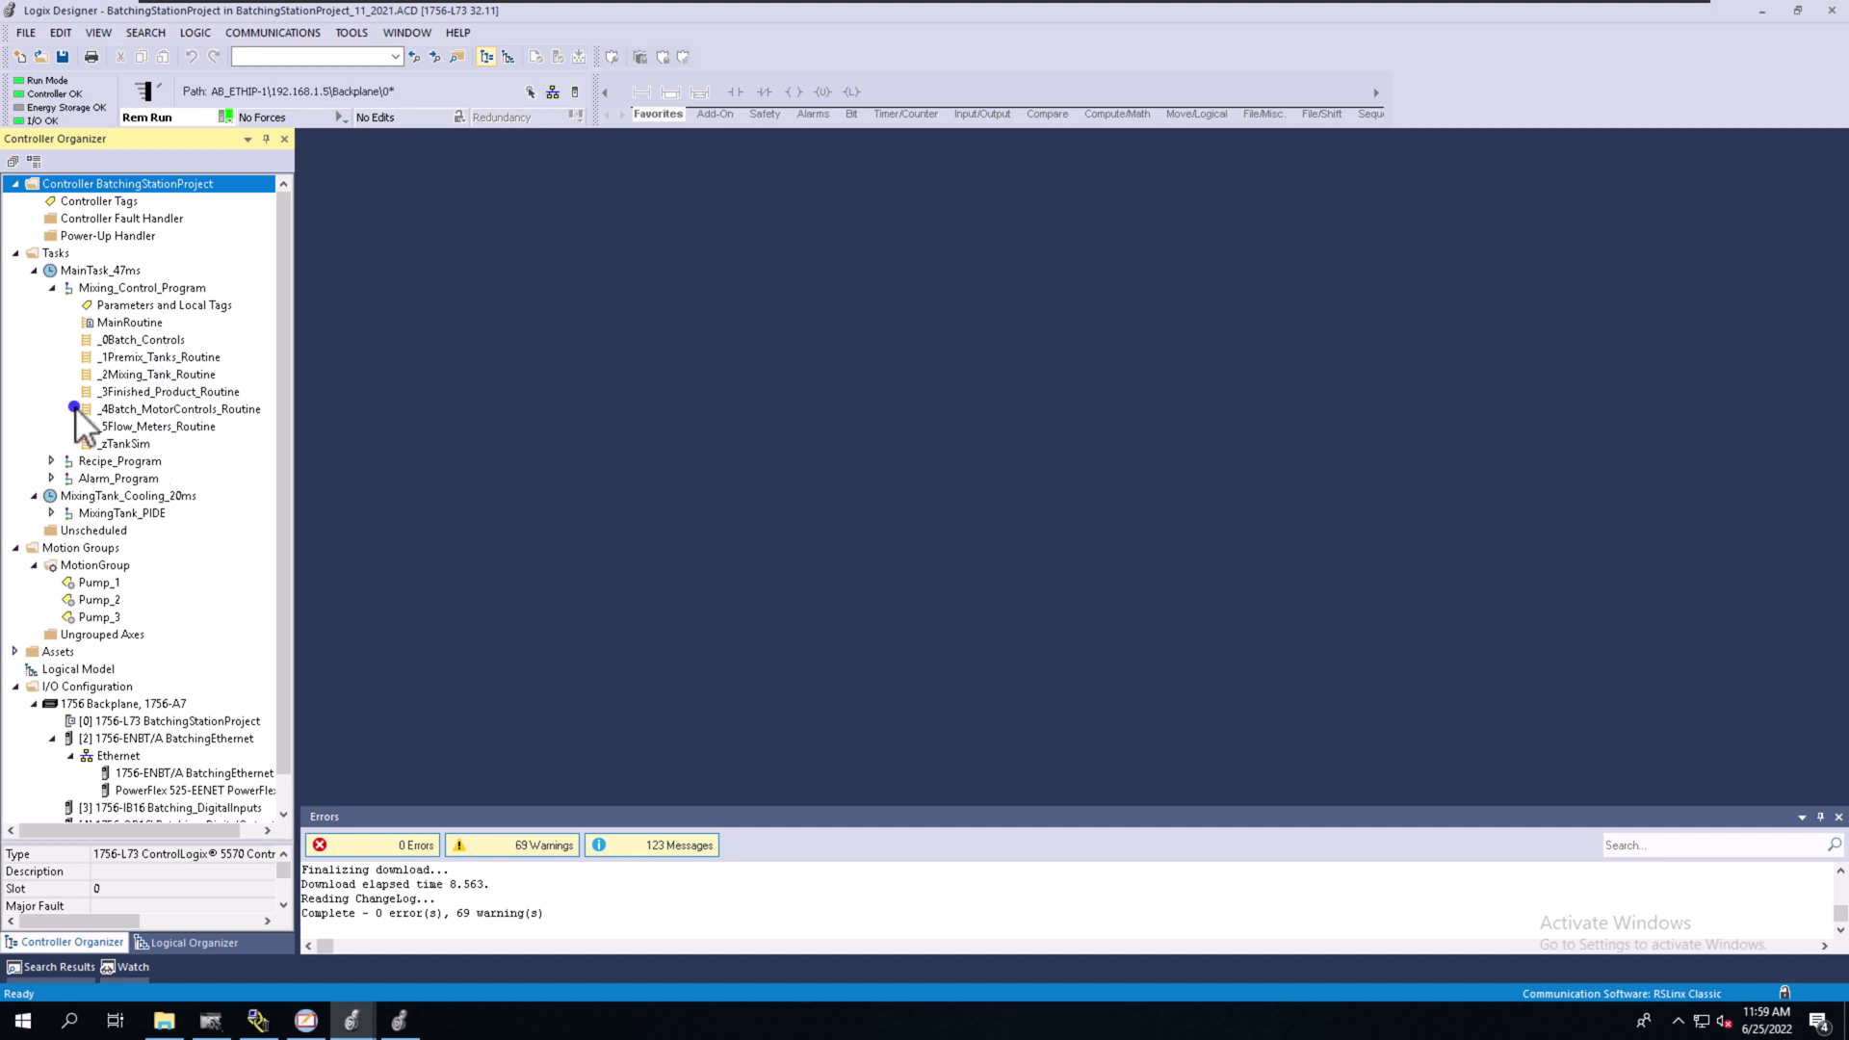
{"action": "left_click", "coordinate": [50, 515]}
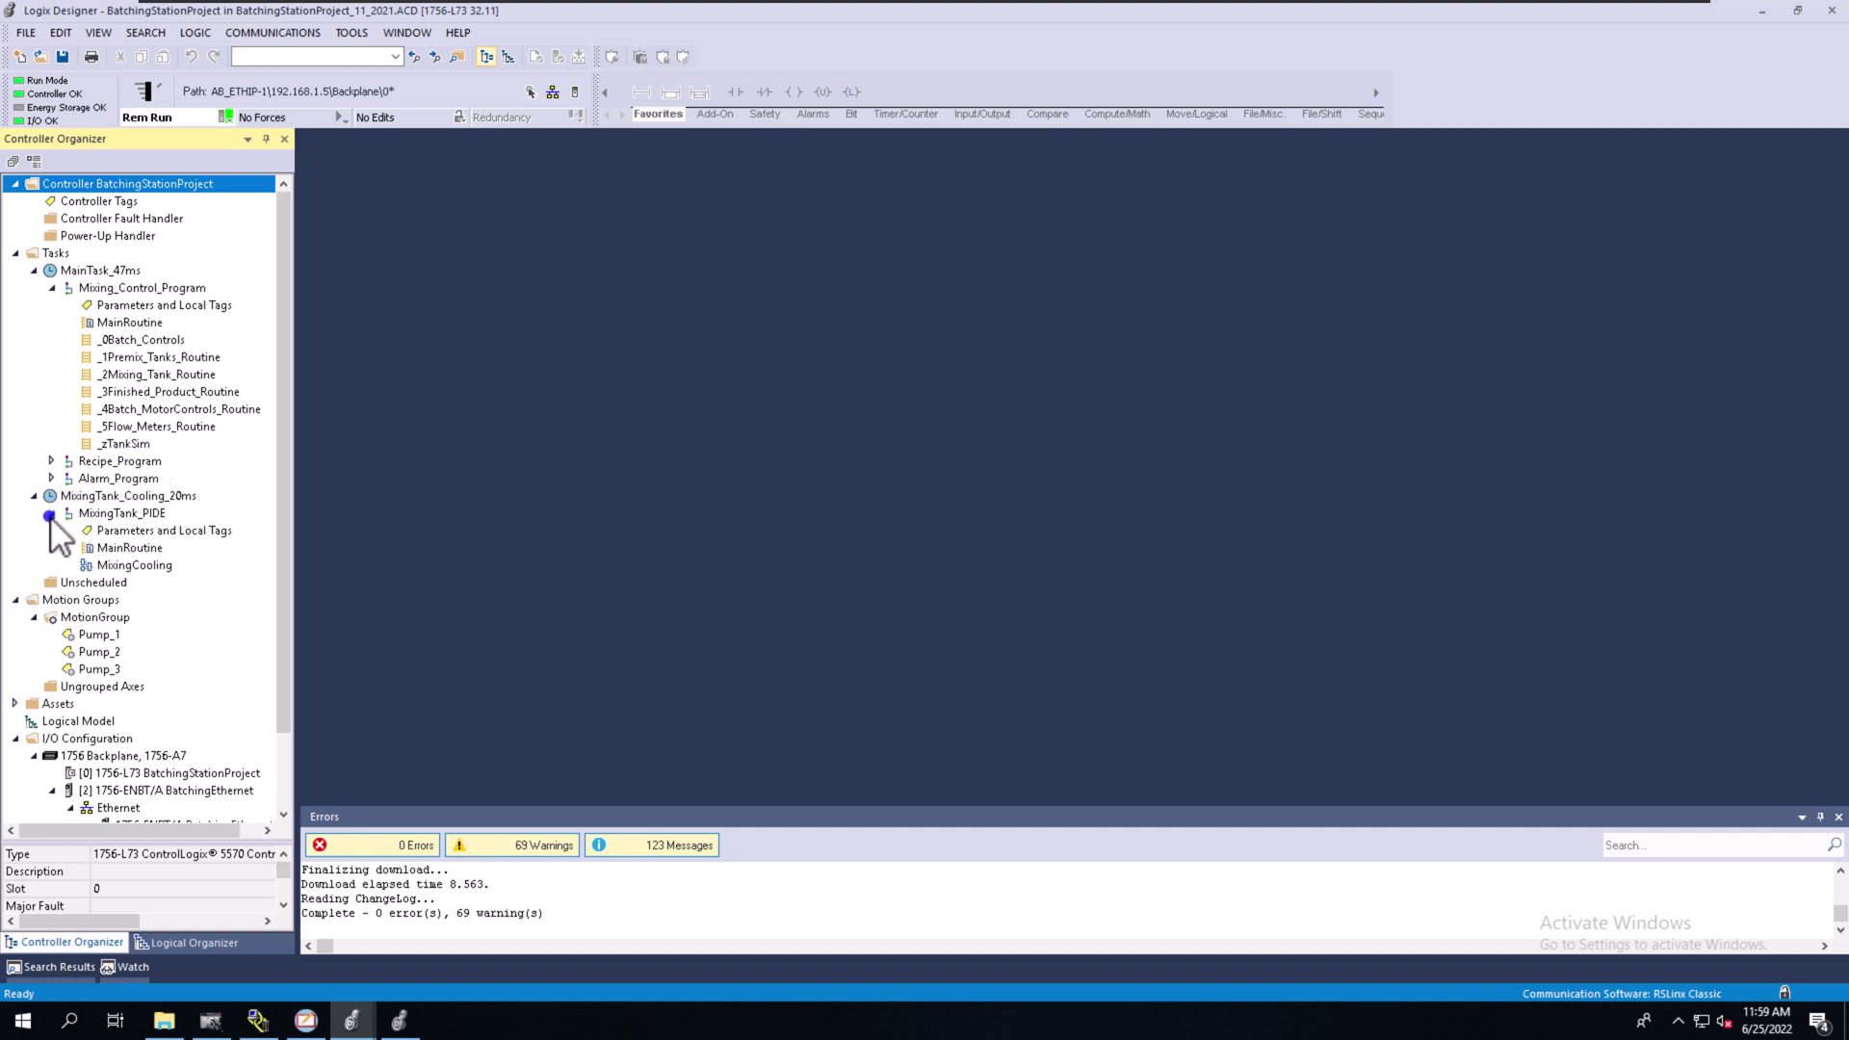
{"action": "double_click", "coordinate": [135, 566]}
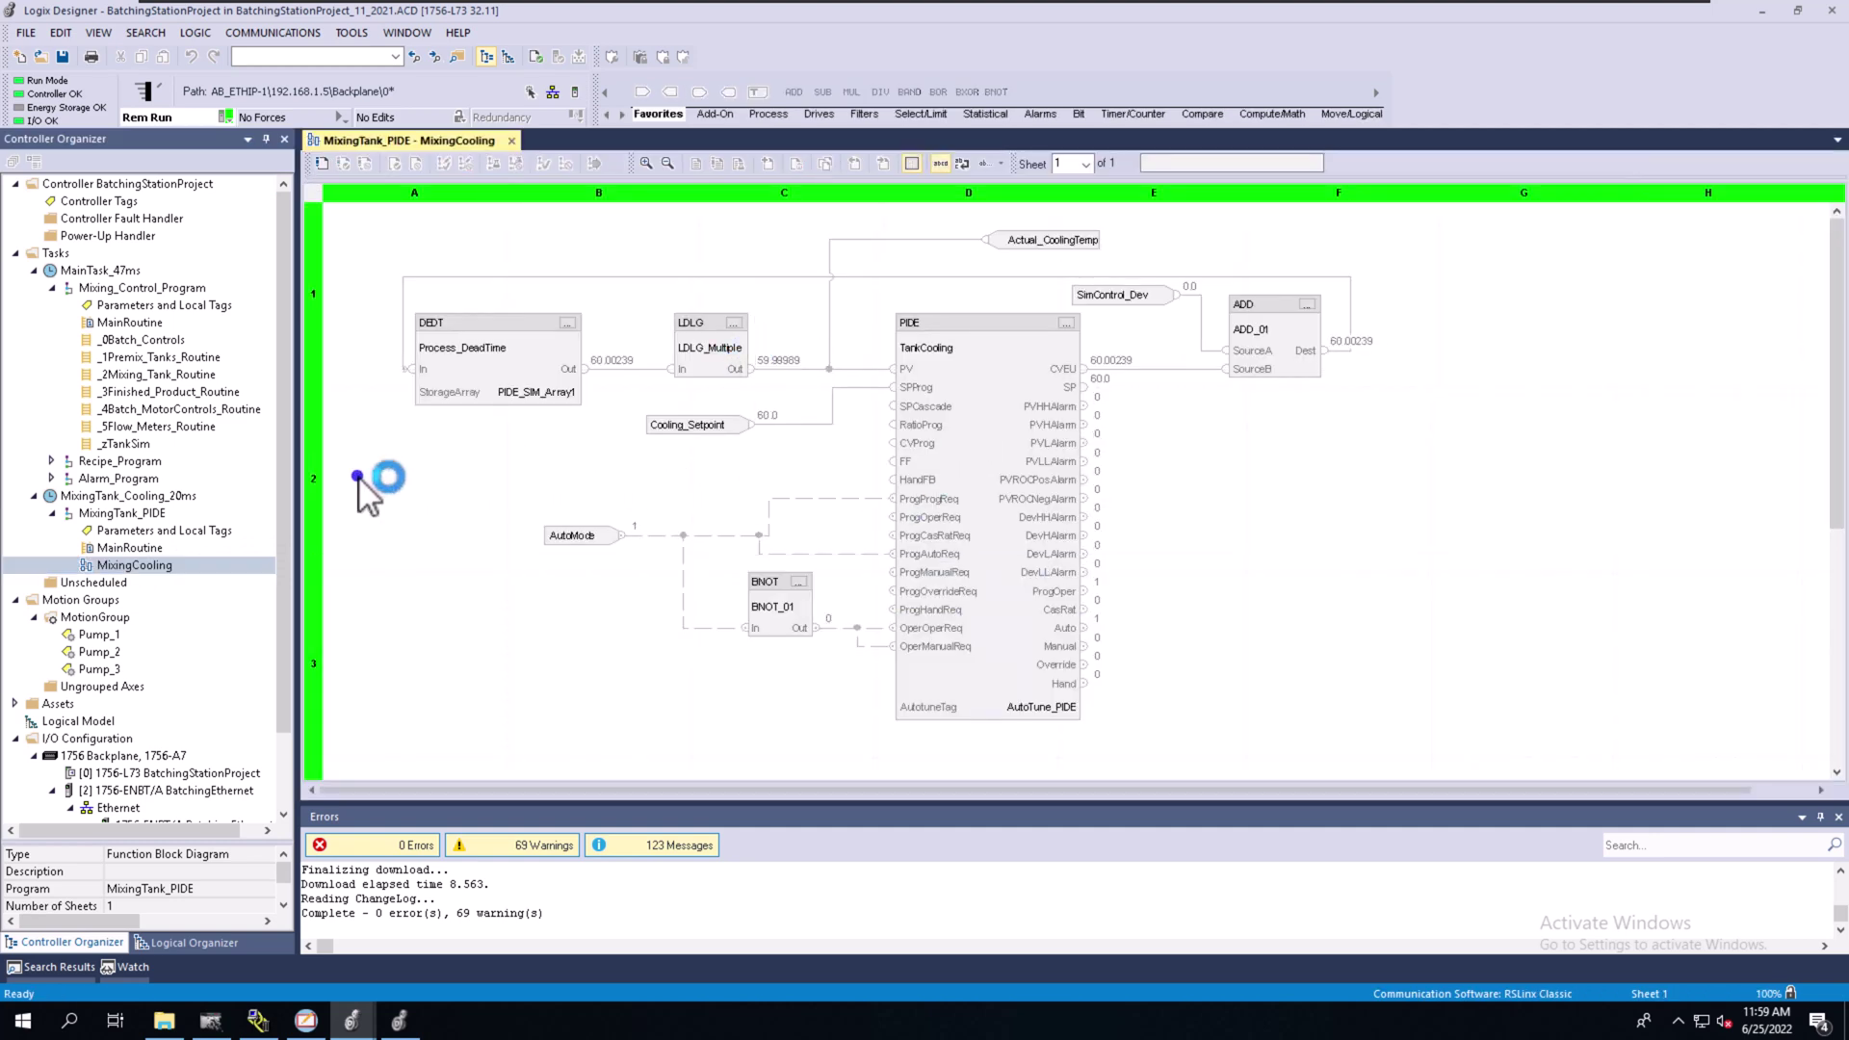
{"action": "left_click", "coordinate": [51, 462]}
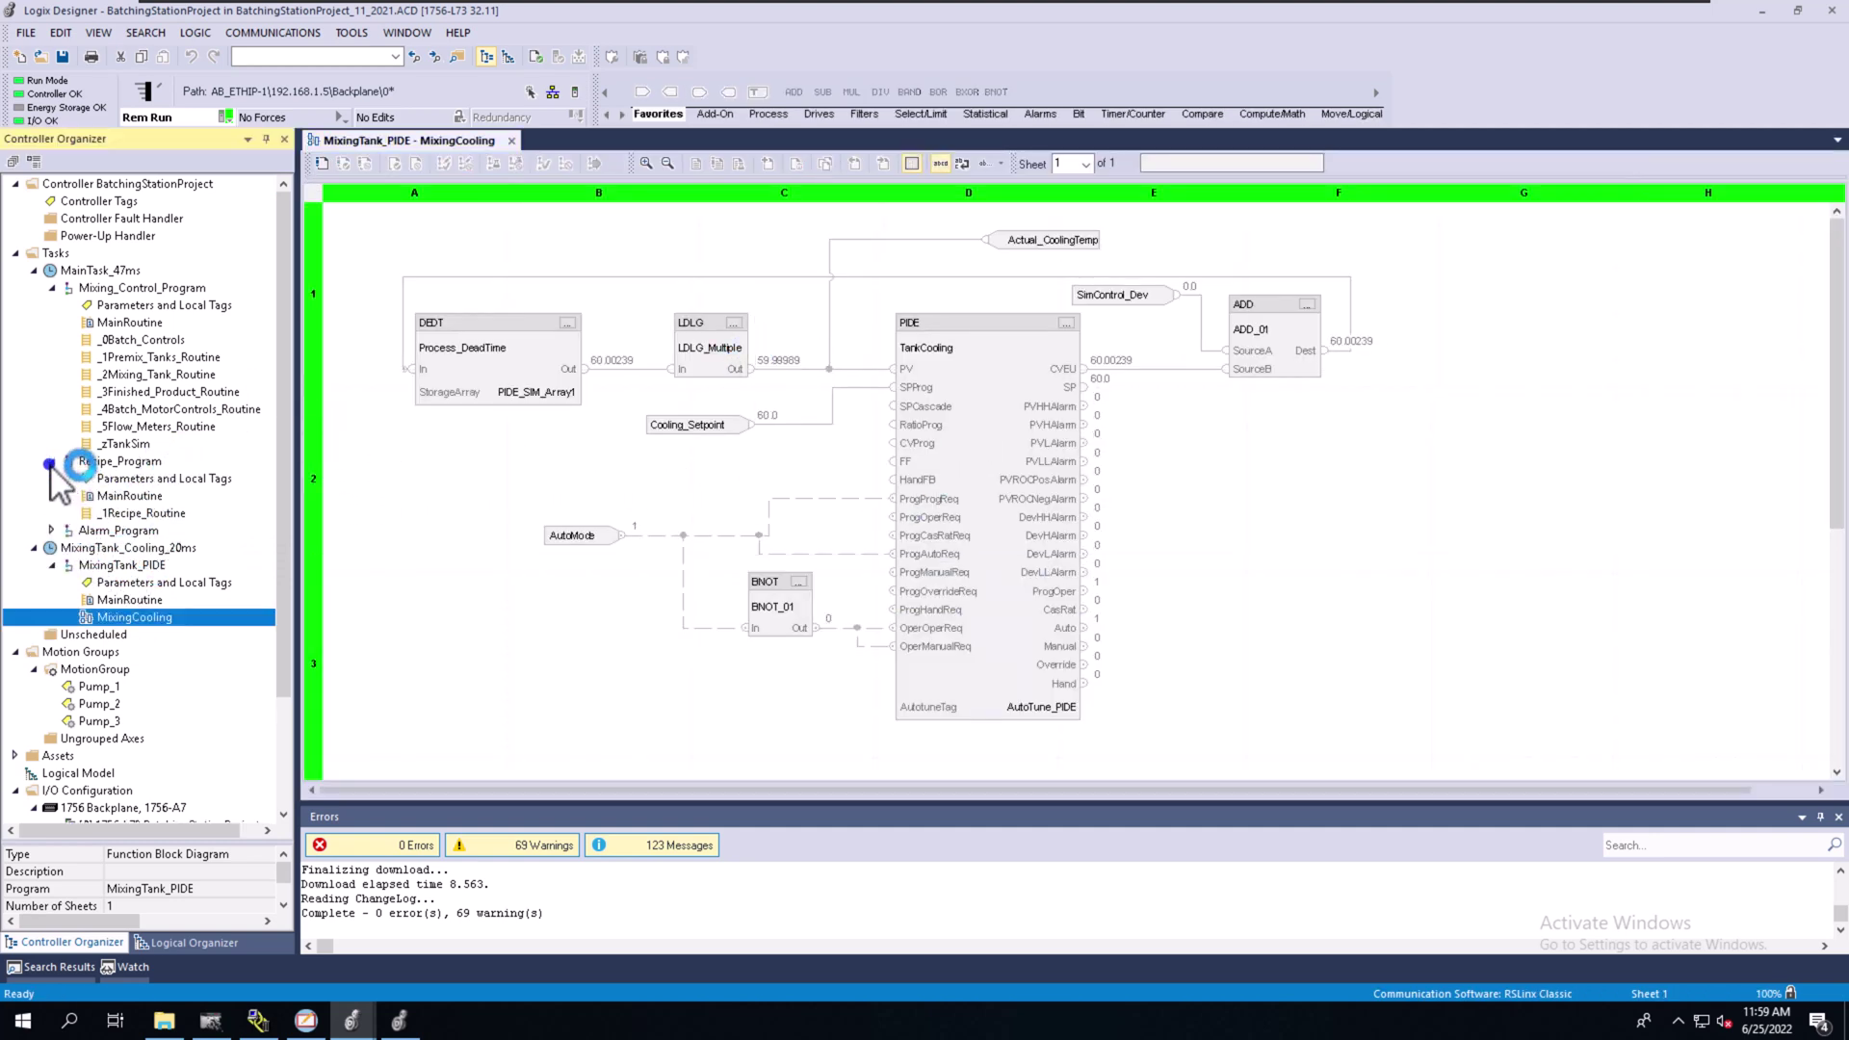
{"action": "double_click", "coordinate": [145, 341]}
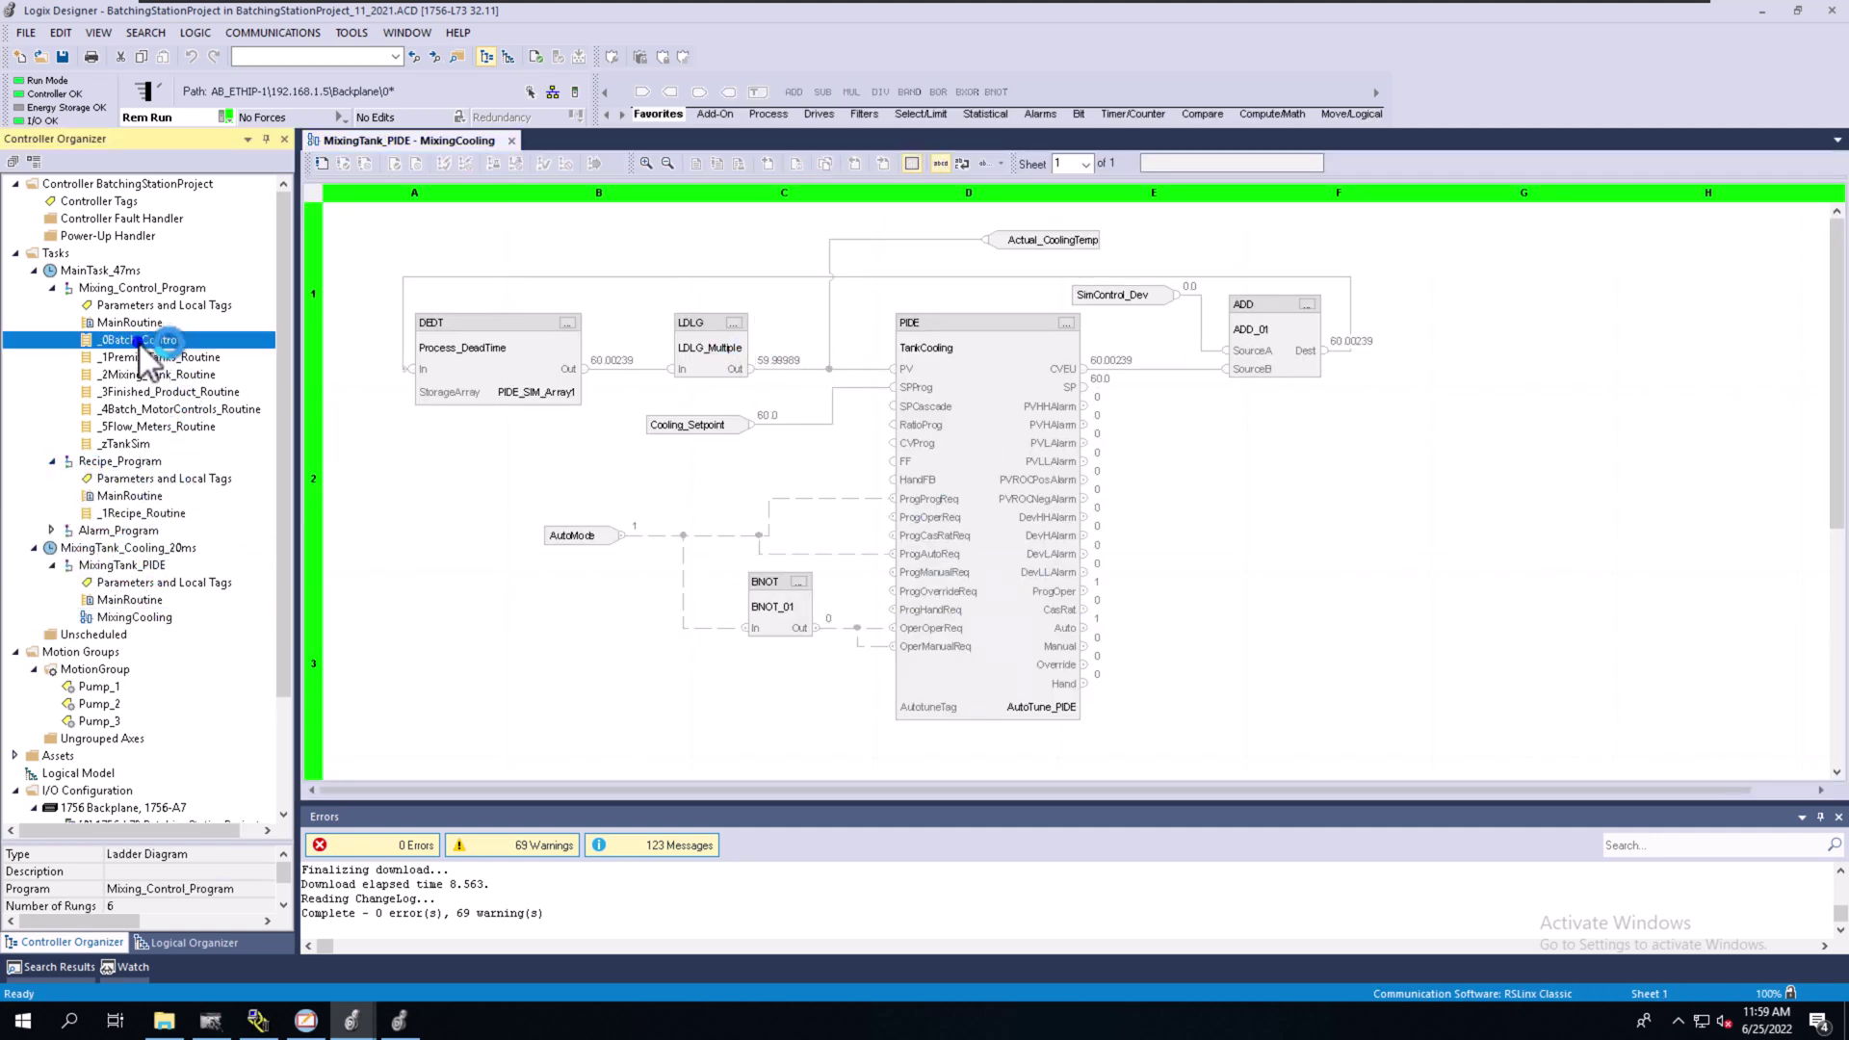
{"action": "scroll", "coordinate": [616, 532], "scroll_direction": "down", "scroll_amount": 6}
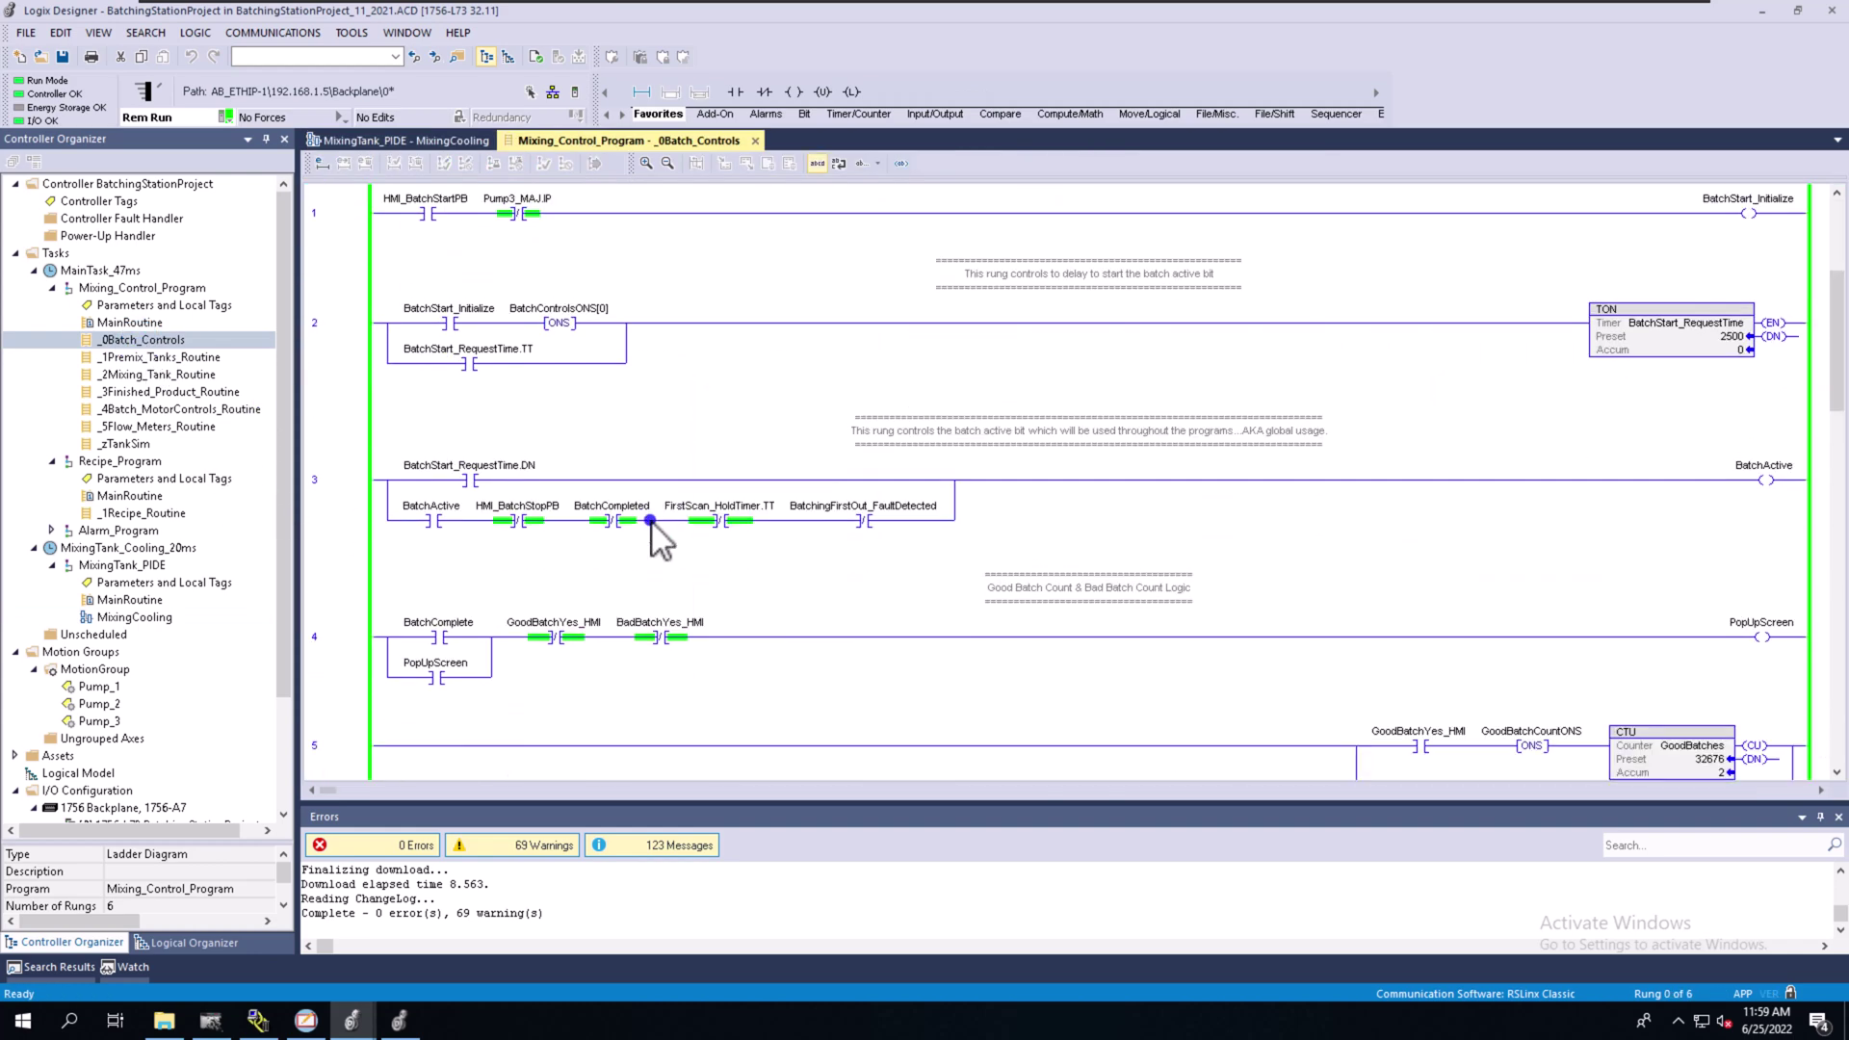
{"action": "scroll", "coordinate": [640, 531], "scroll_direction": "up", "scroll_amount": 6}
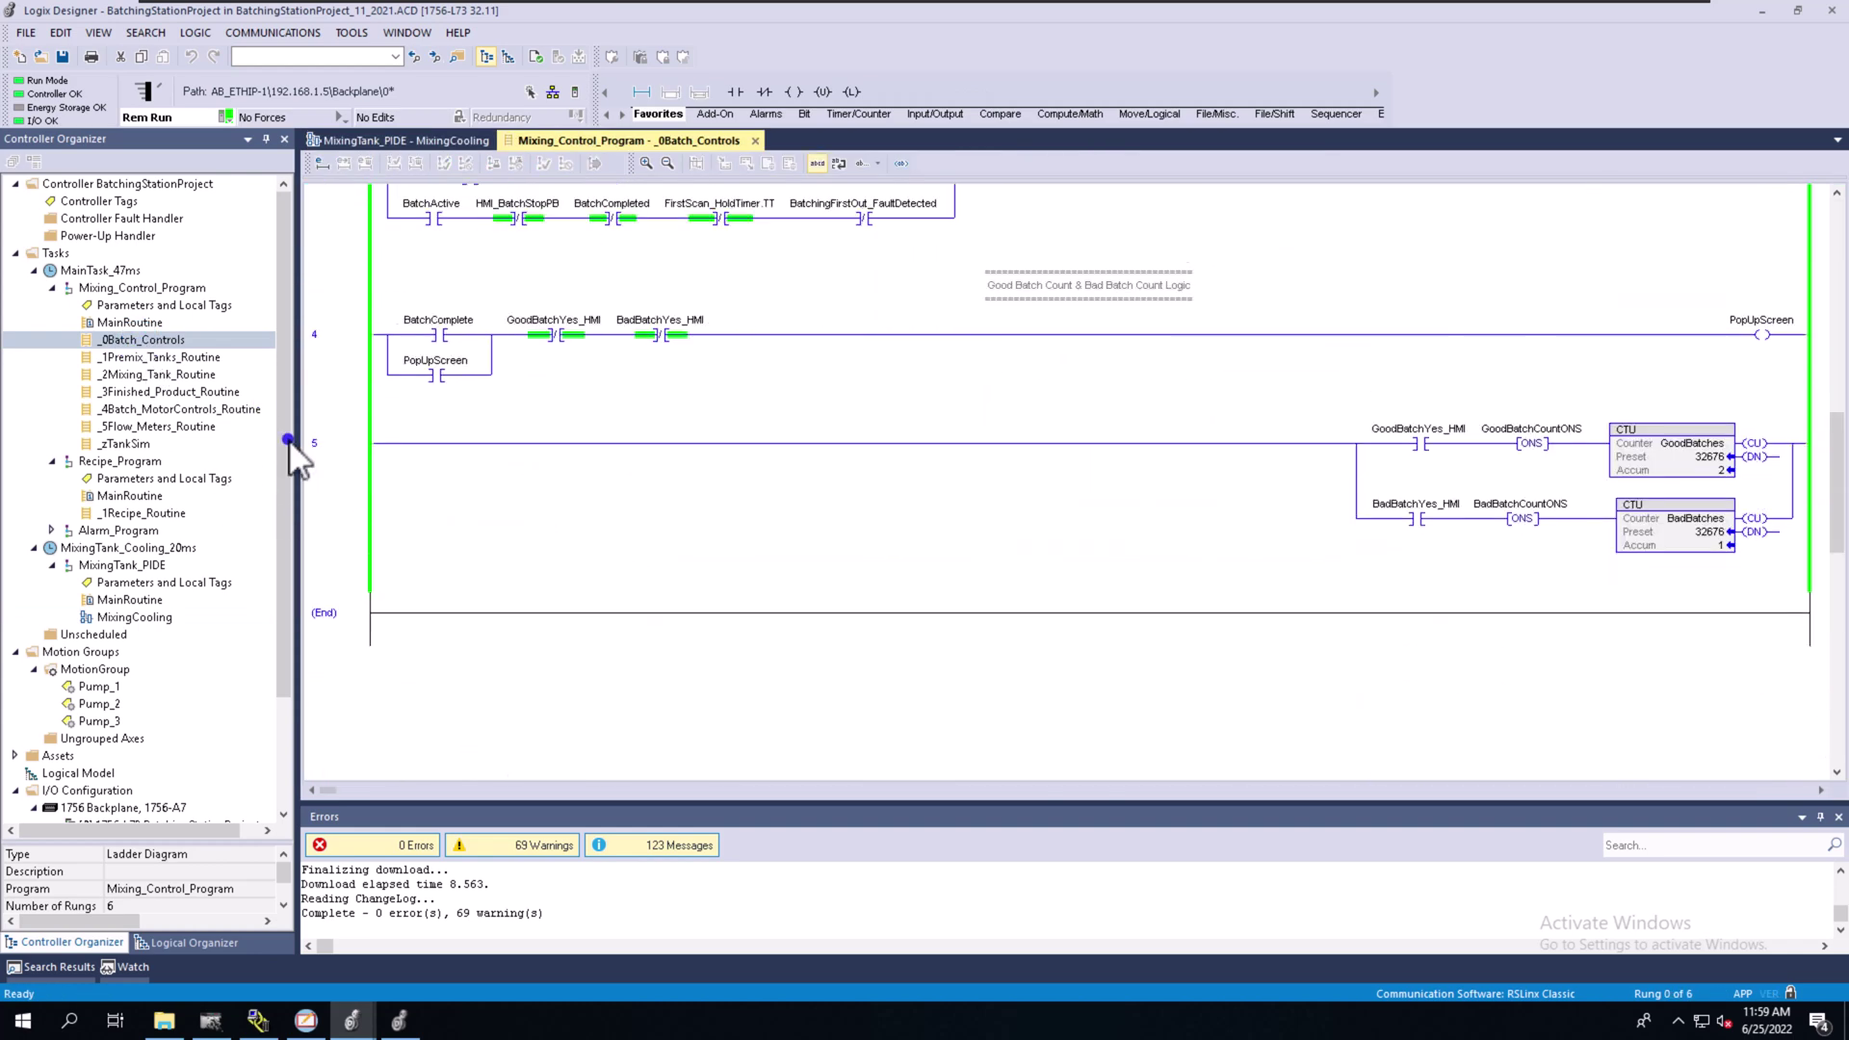
{"action": "double_click", "coordinate": [159, 357]}
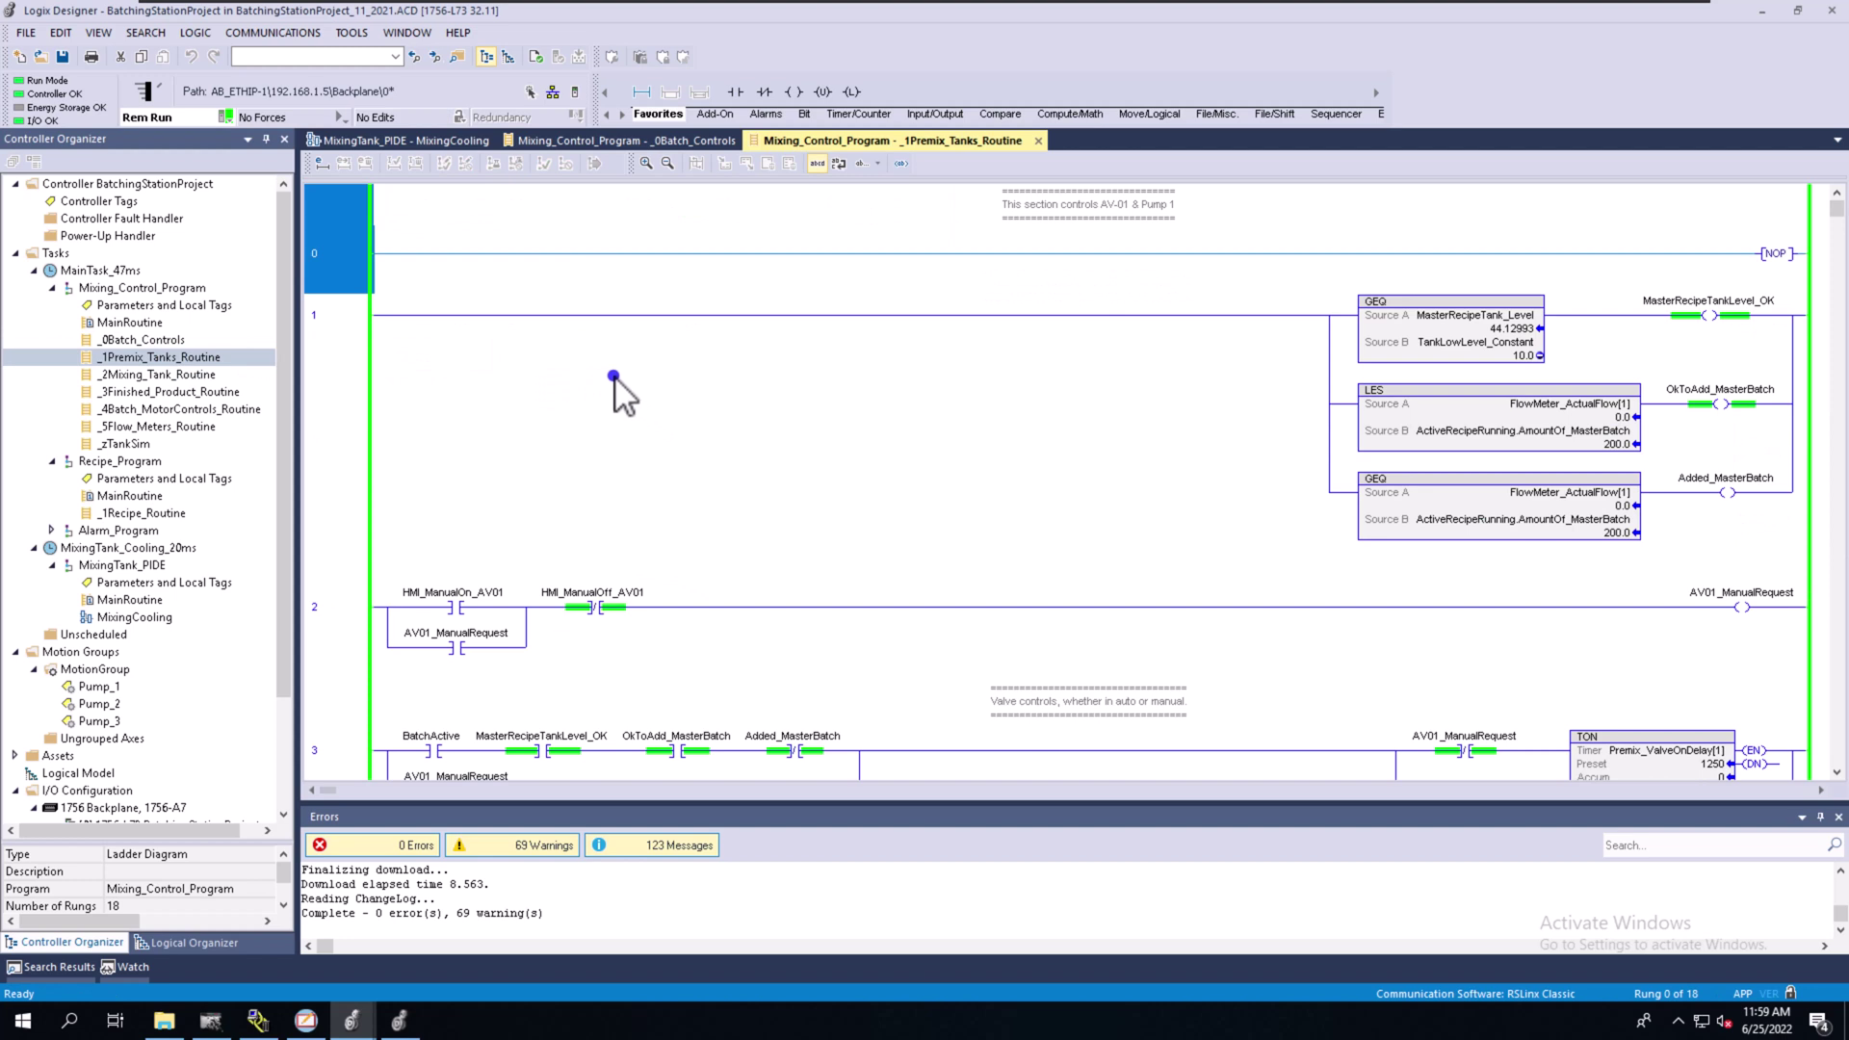
Step: Open the Who Active browser and close it without changes
{"action": "left_click", "coordinate": [273, 31]}
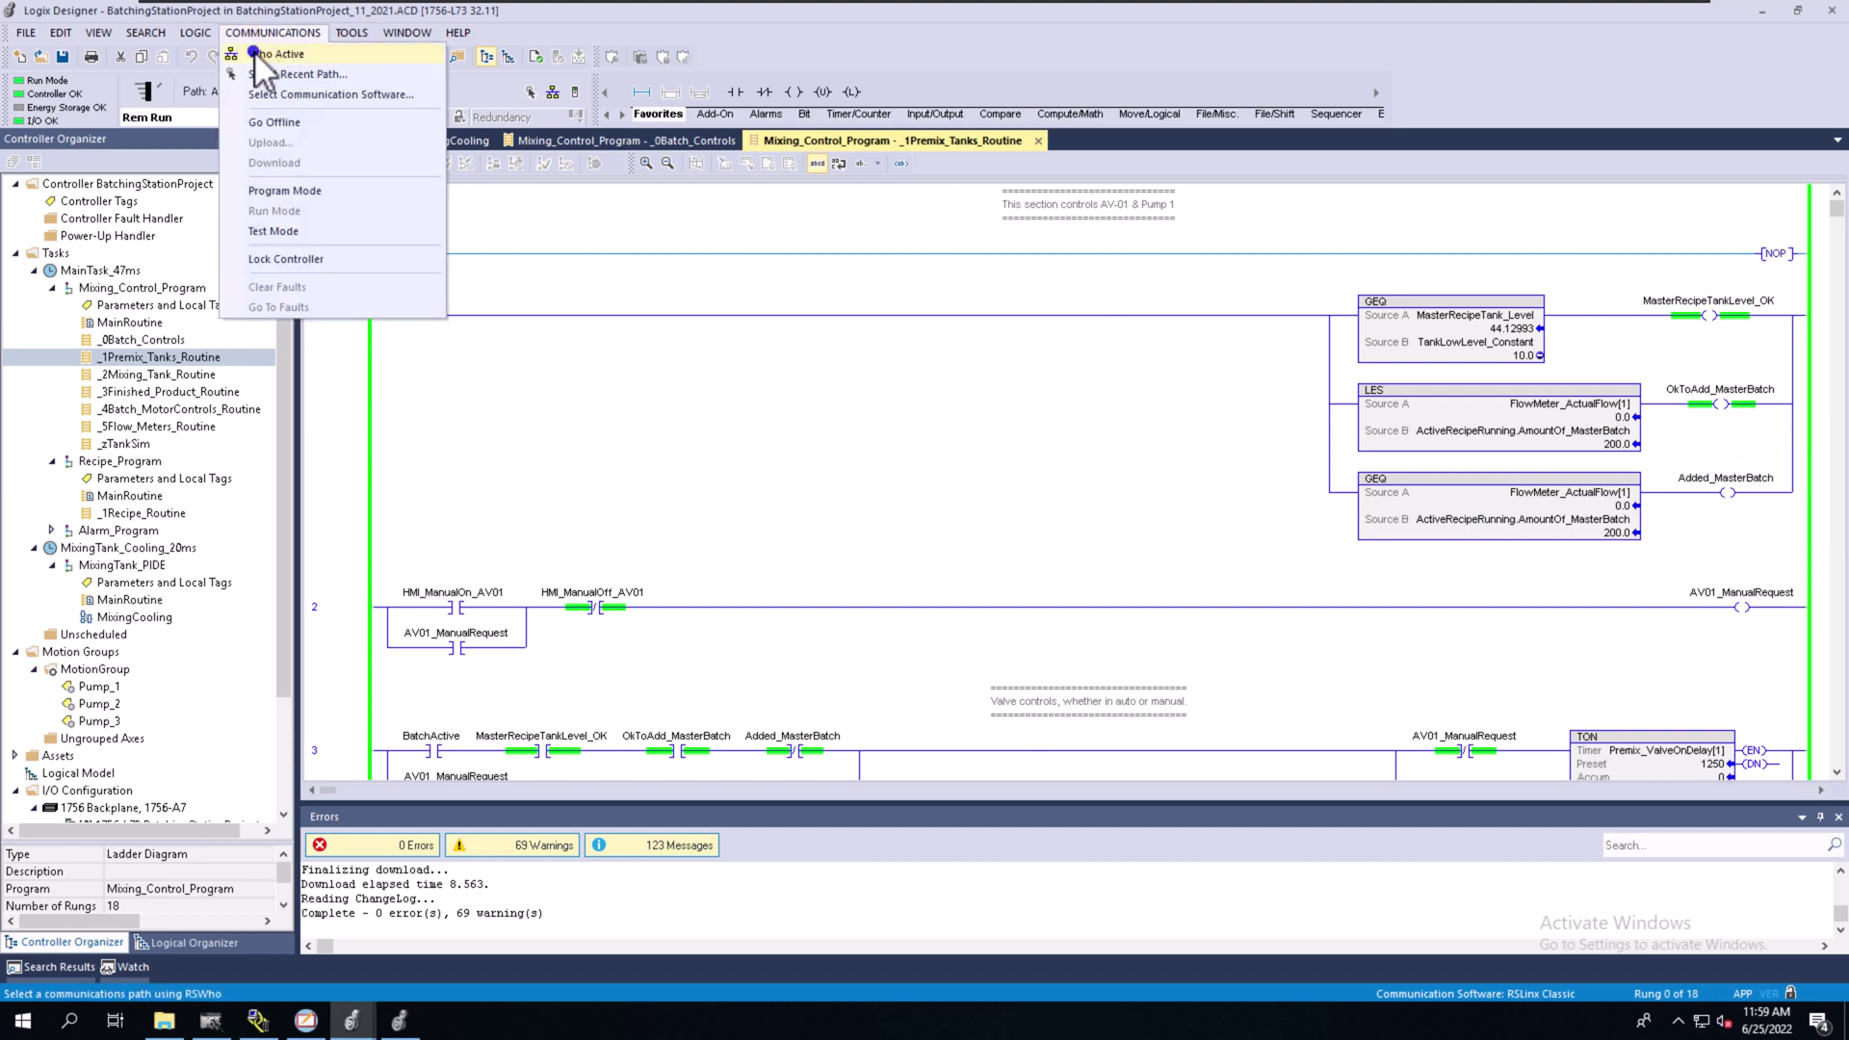
{"action": "left_click", "coordinate": [270, 54]}
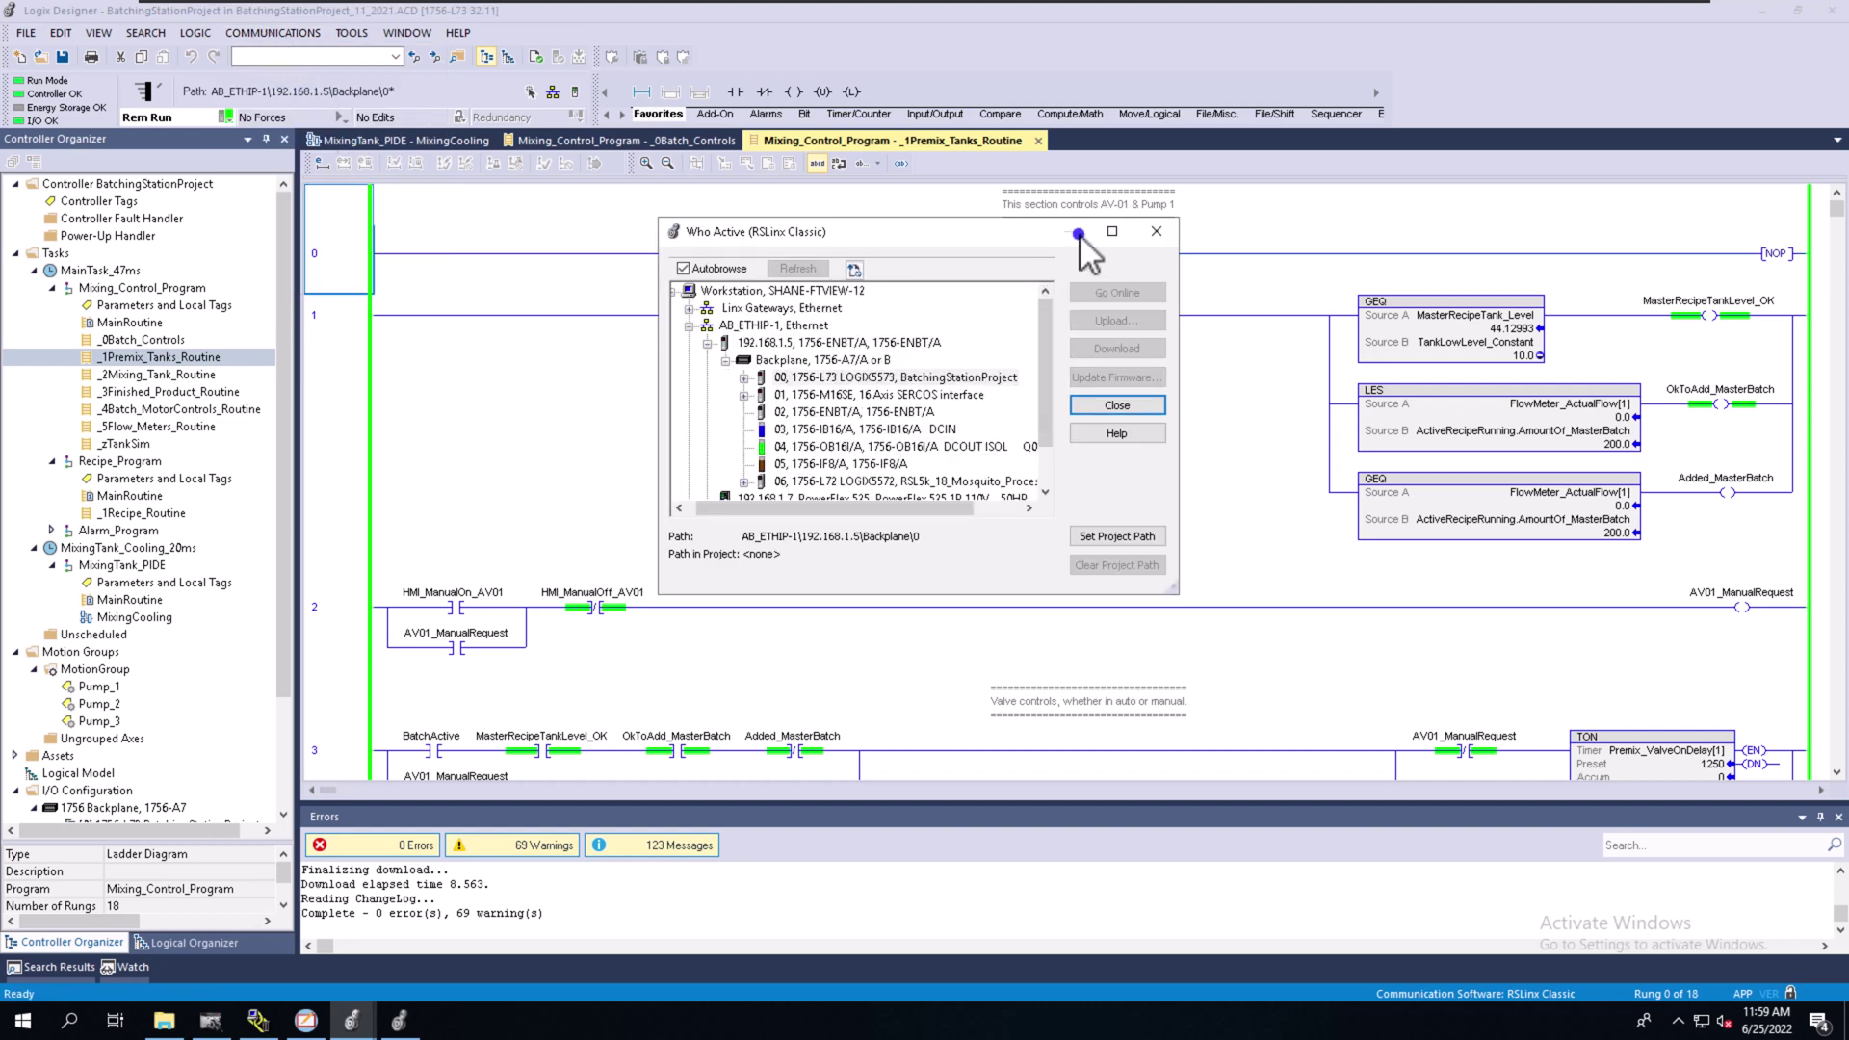
{"action": "left_click", "coordinate": [1157, 232]}
Step: Choose Go Offline from the controller status dropdown
{"action": "left_click", "coordinate": [224, 118]}
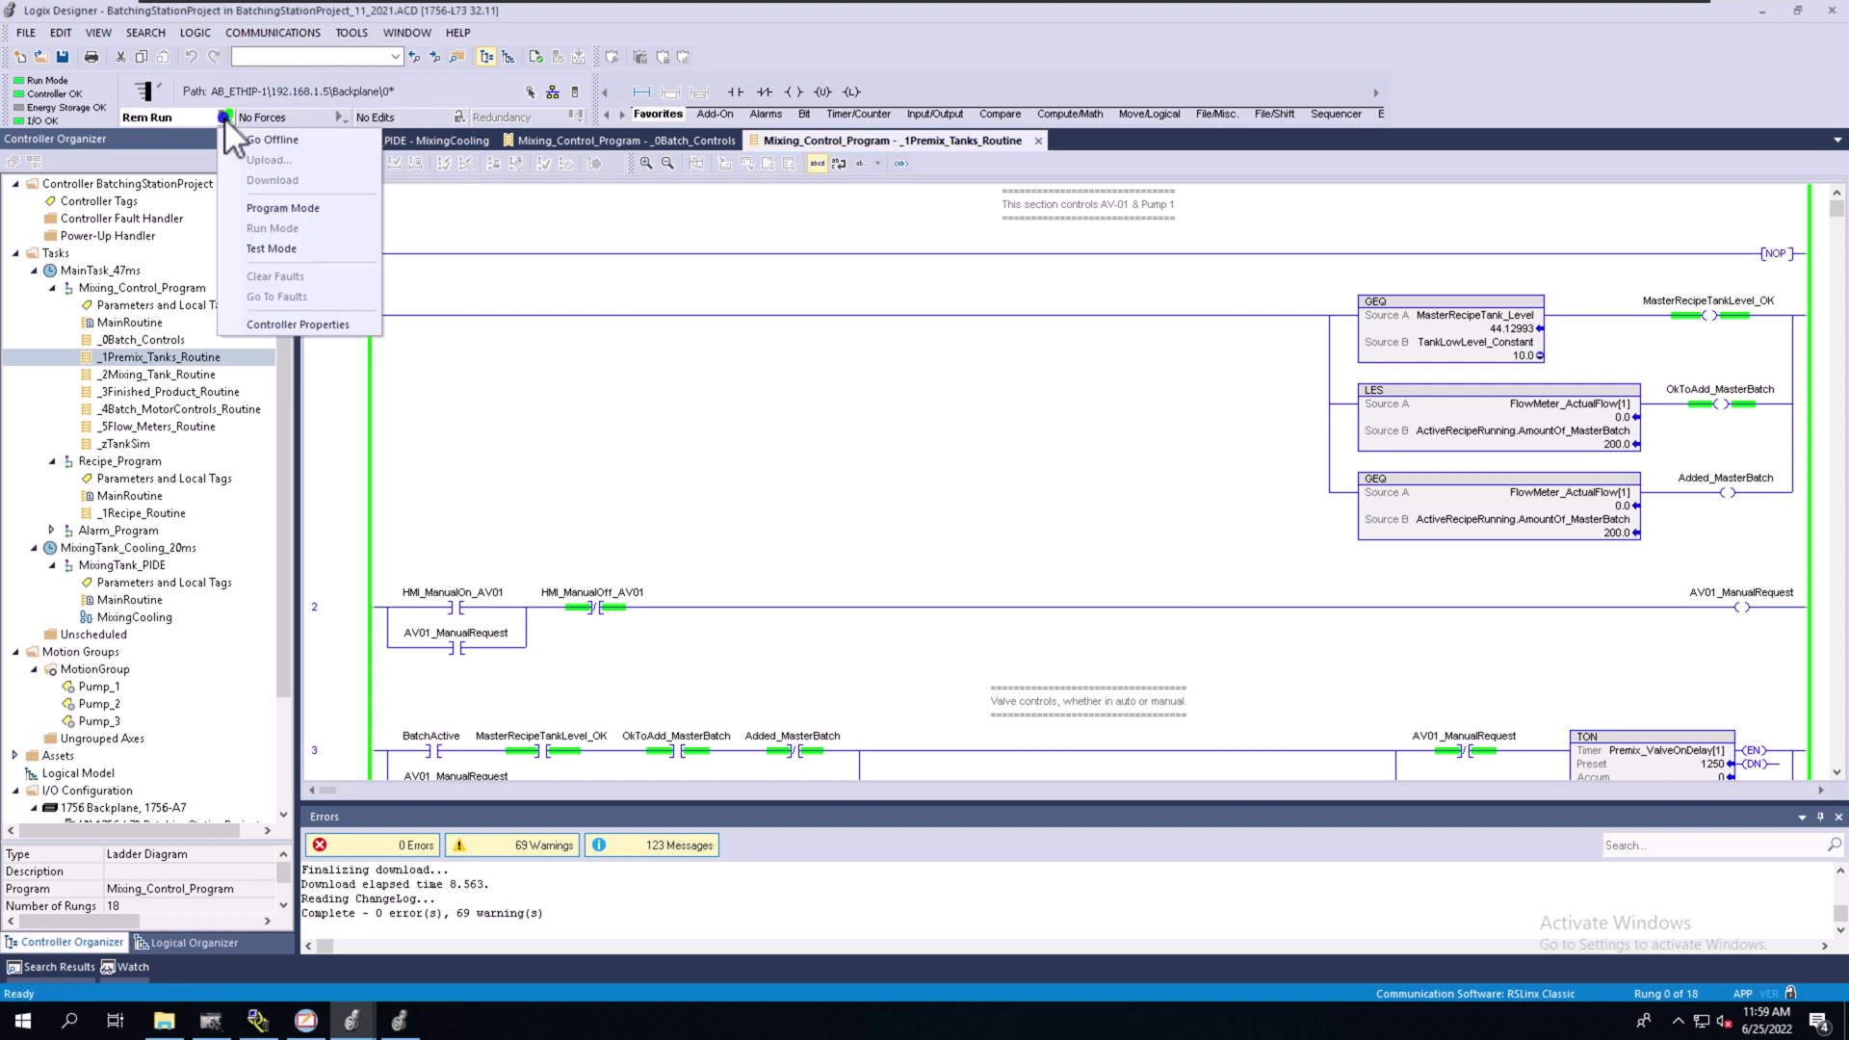
{"action": "left_click", "coordinate": [252, 139]}
{"action": "left_click", "coordinate": [223, 117]}
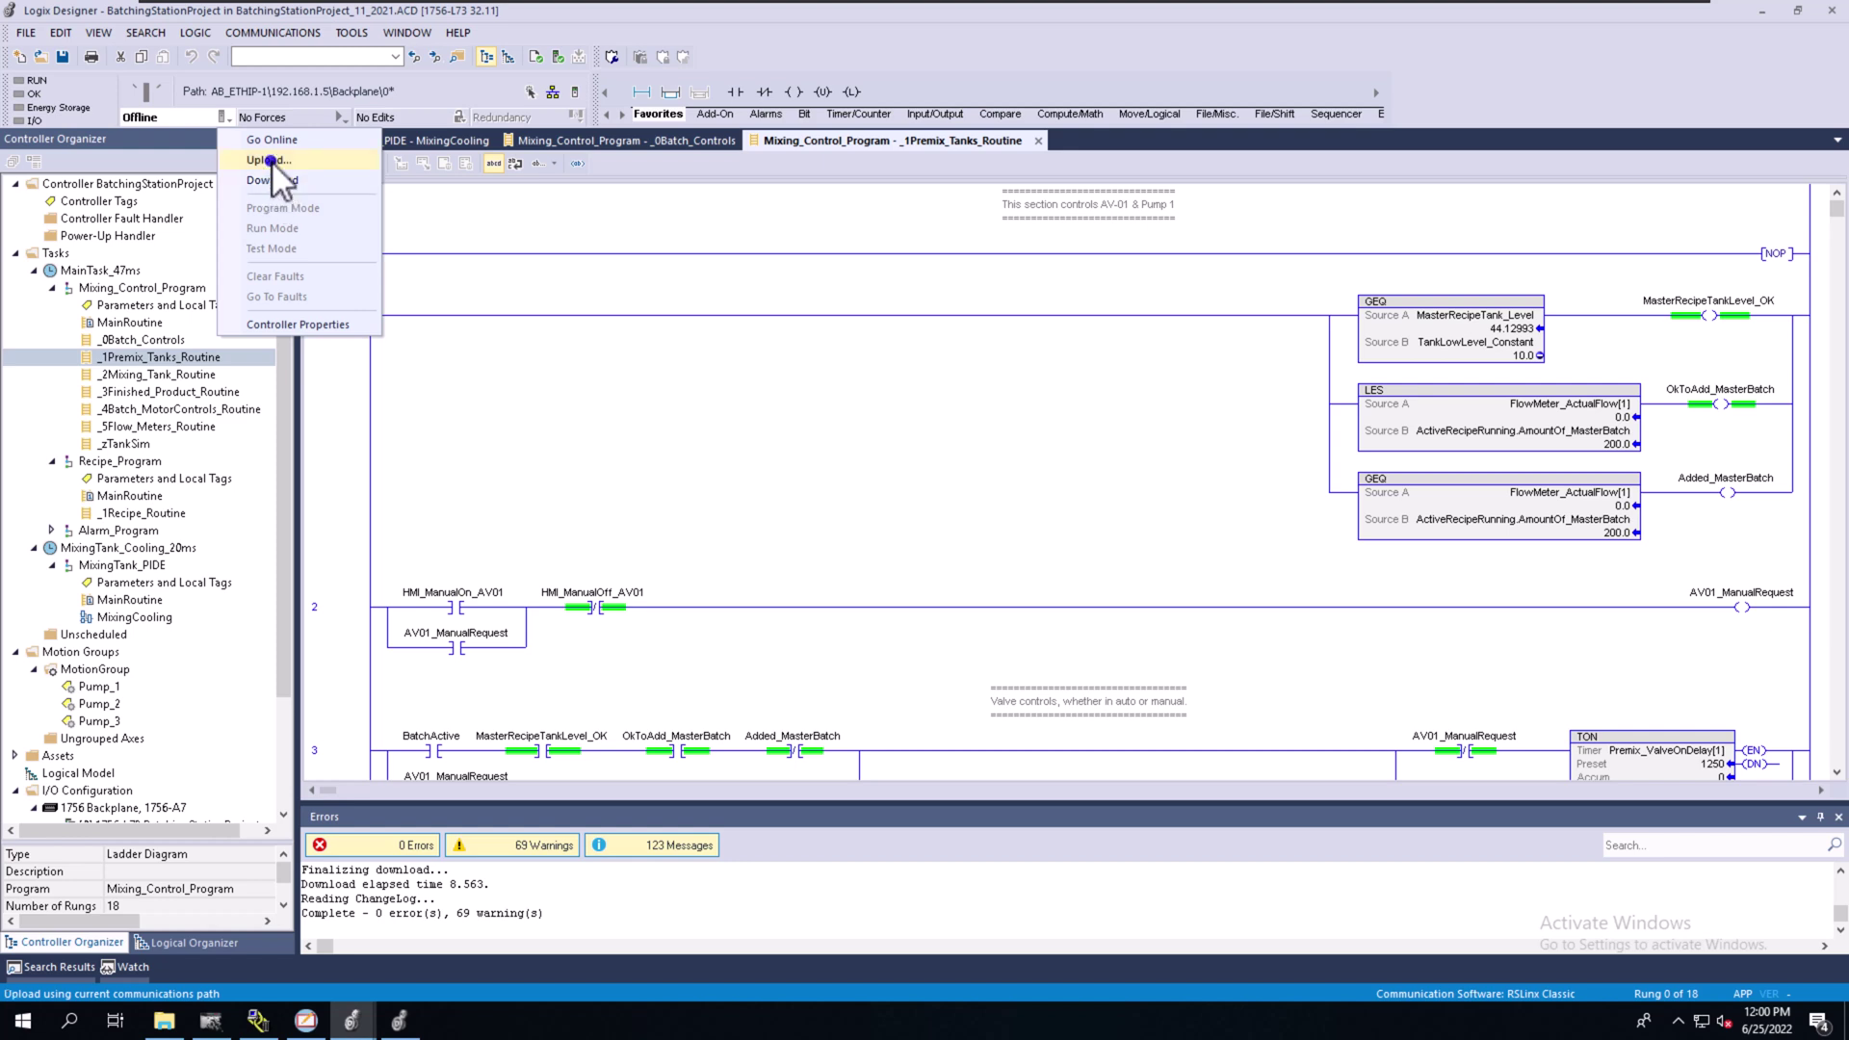
Step: Re-download the project to the 1756-L73 via Who Active, accepting warnings, and return to Remote Run
{"action": "left_click", "coordinate": [286, 36]}
{"action": "left_click", "coordinate": [298, 49]}
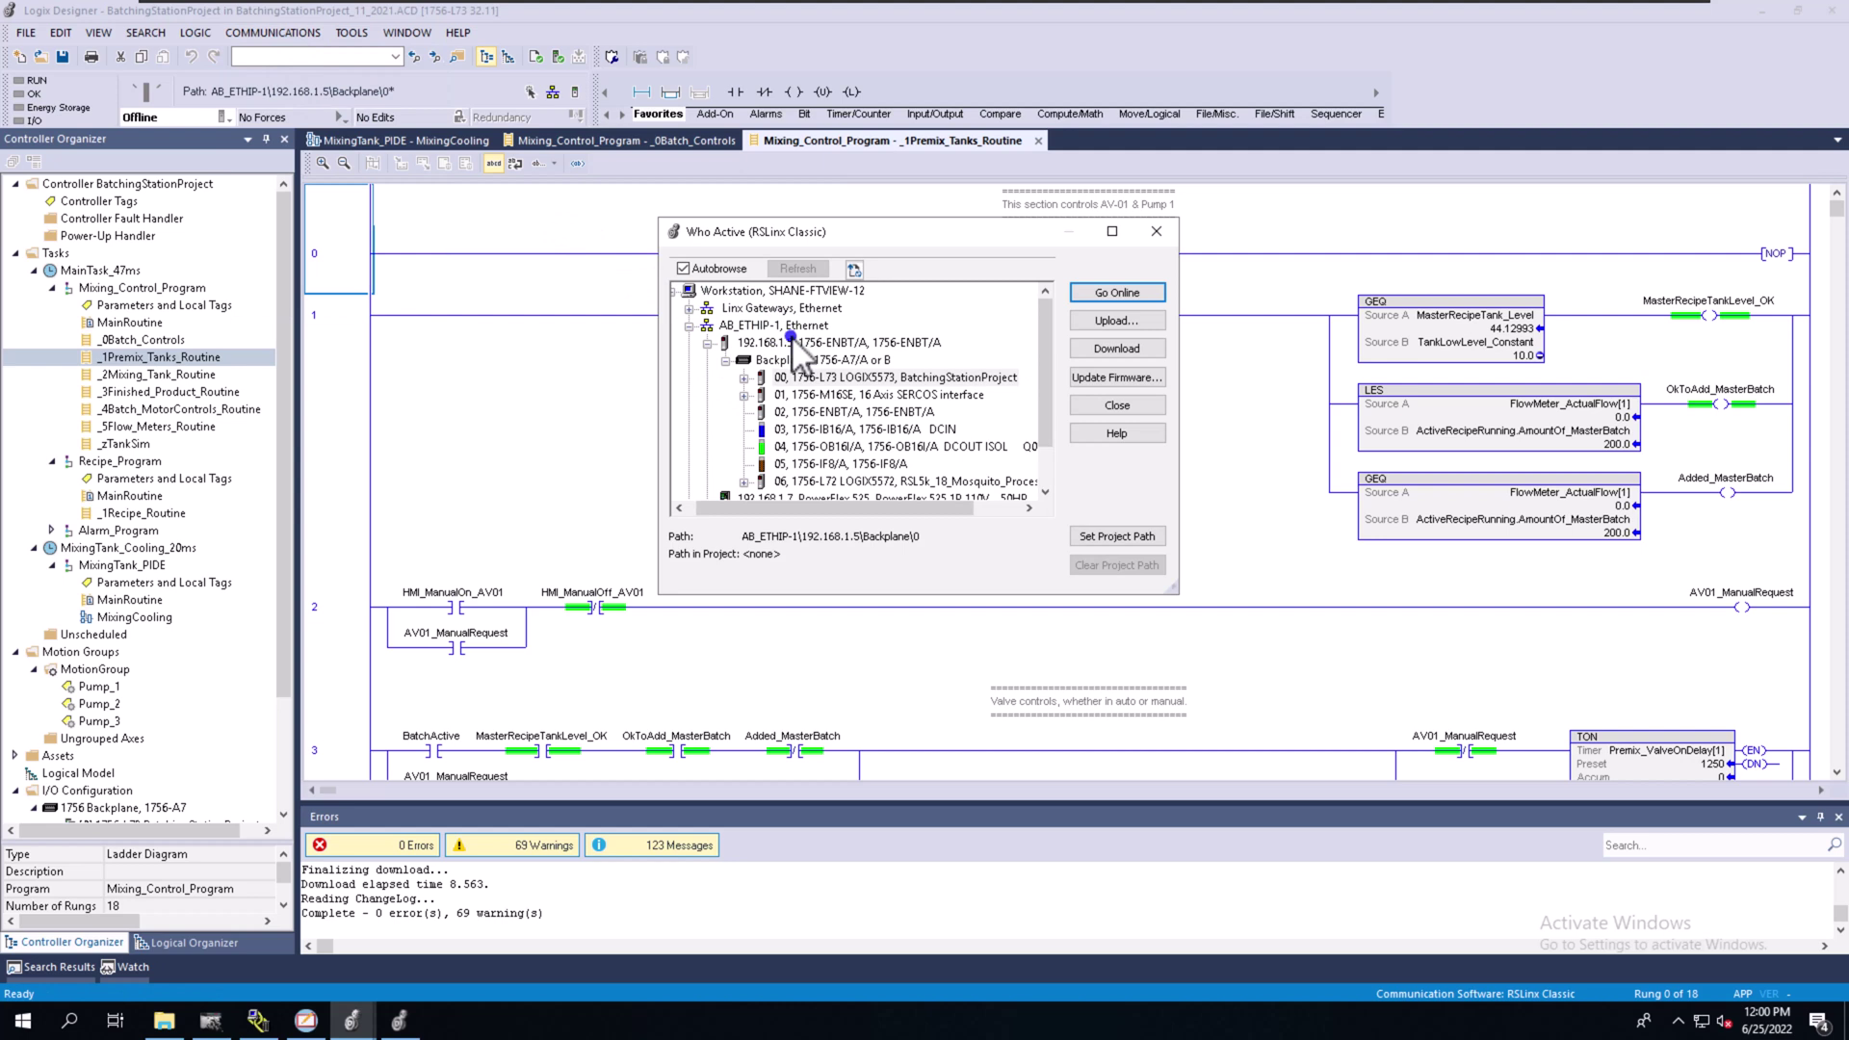
{"action": "left_click", "coordinate": [1113, 350]}
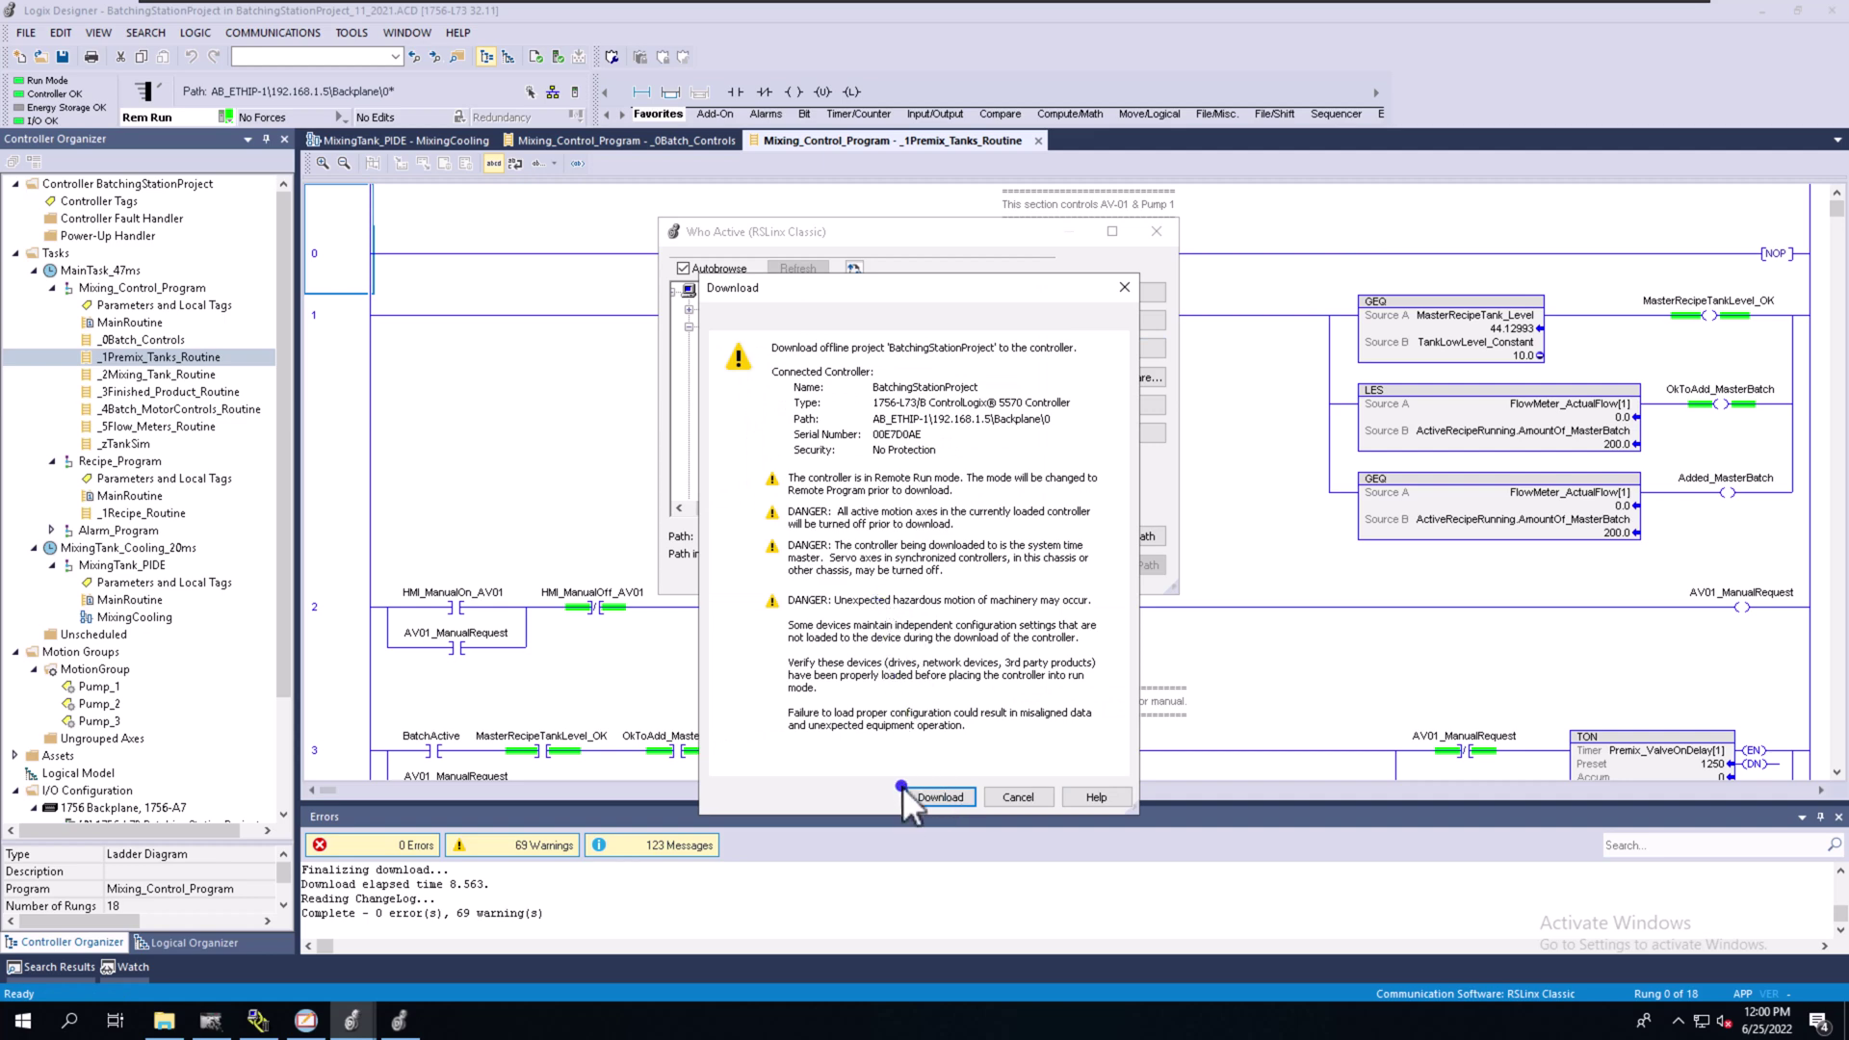
{"action": "left_click", "coordinate": [926, 794]}
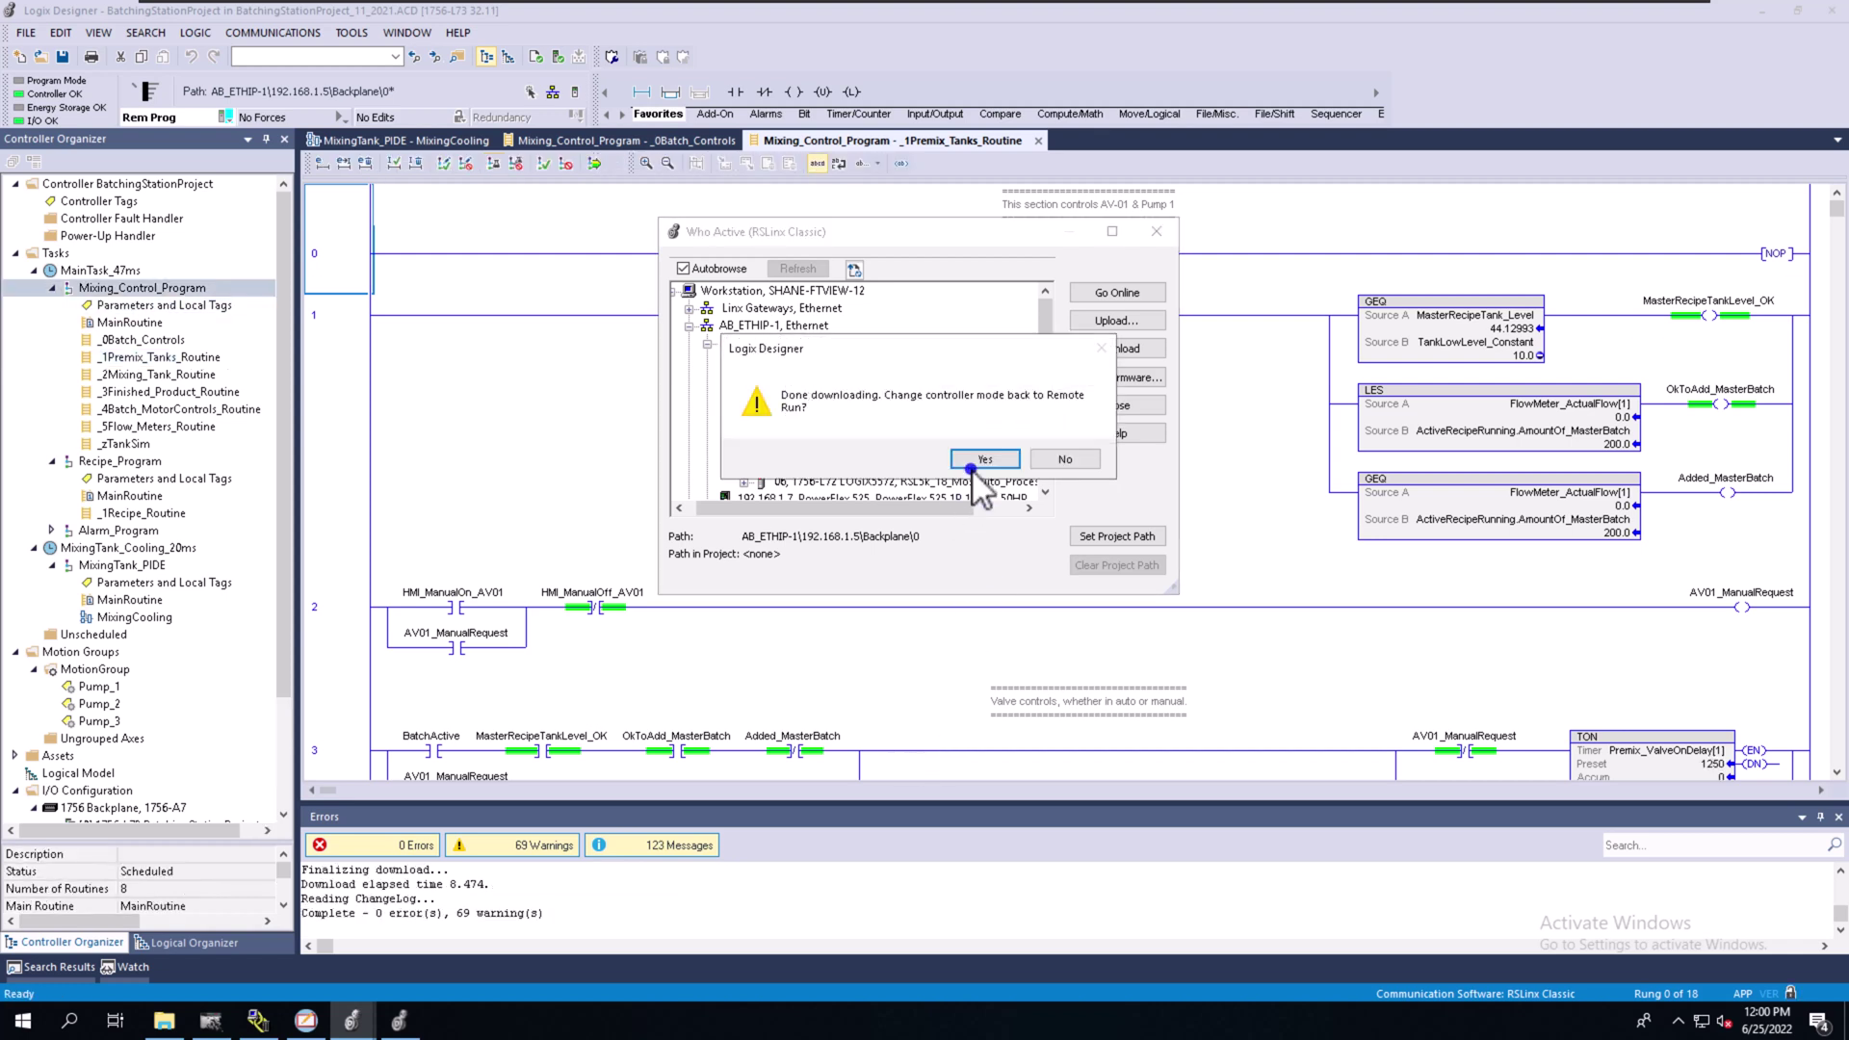
{"action": "left_click", "coordinate": [976, 460]}
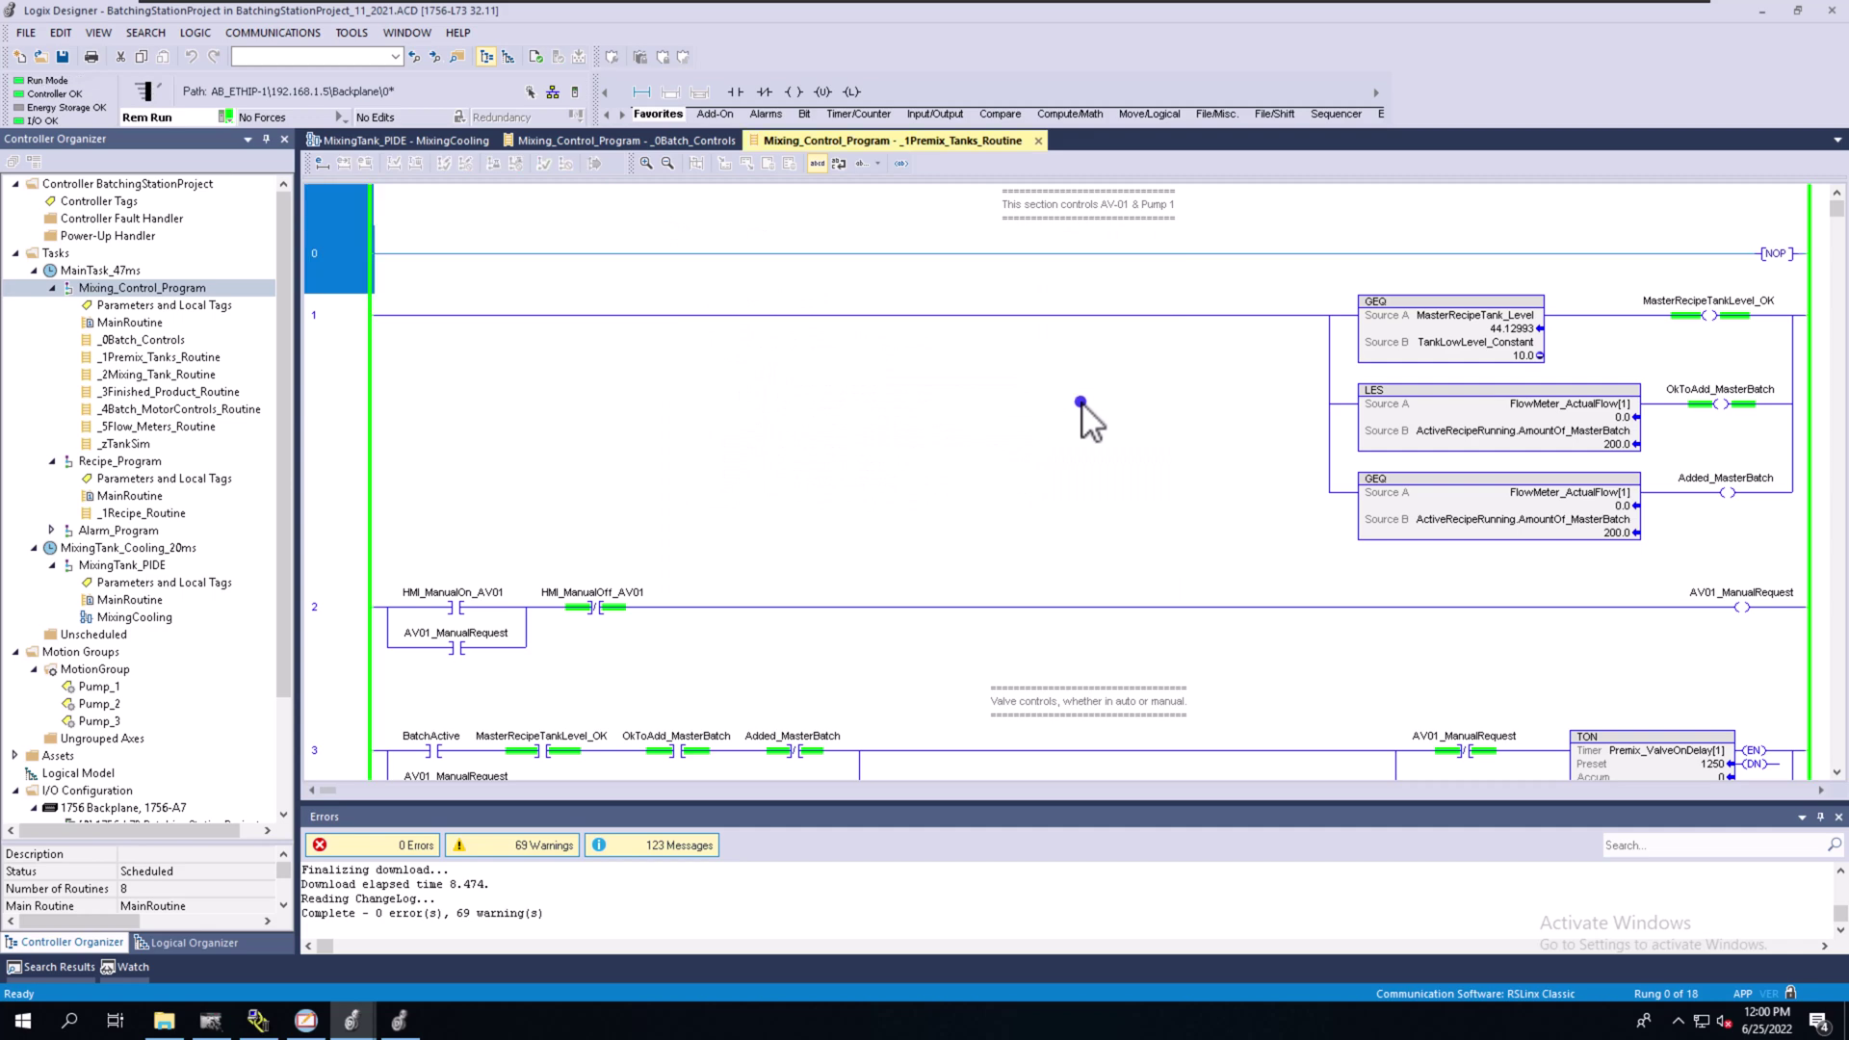
Step: Take the project offline from the 1756-L73 controller
{"action": "left_click", "coordinate": [1814, 27]}
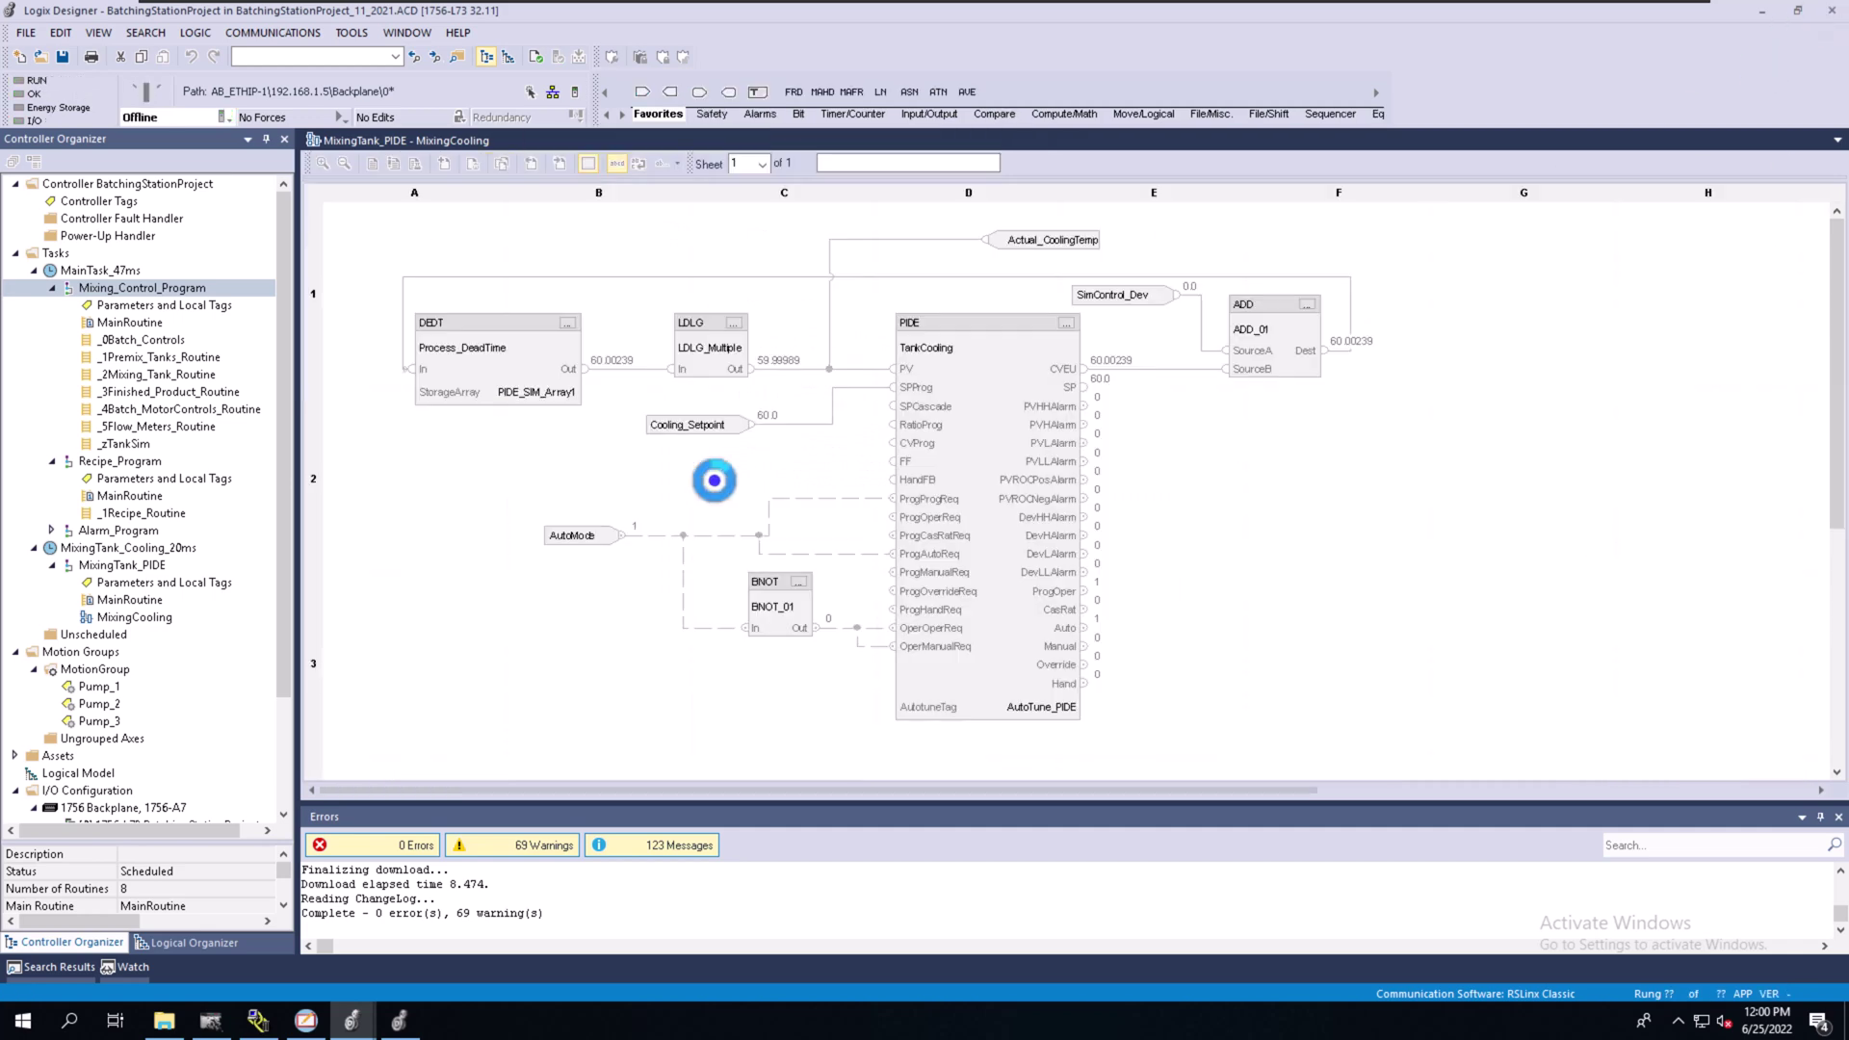